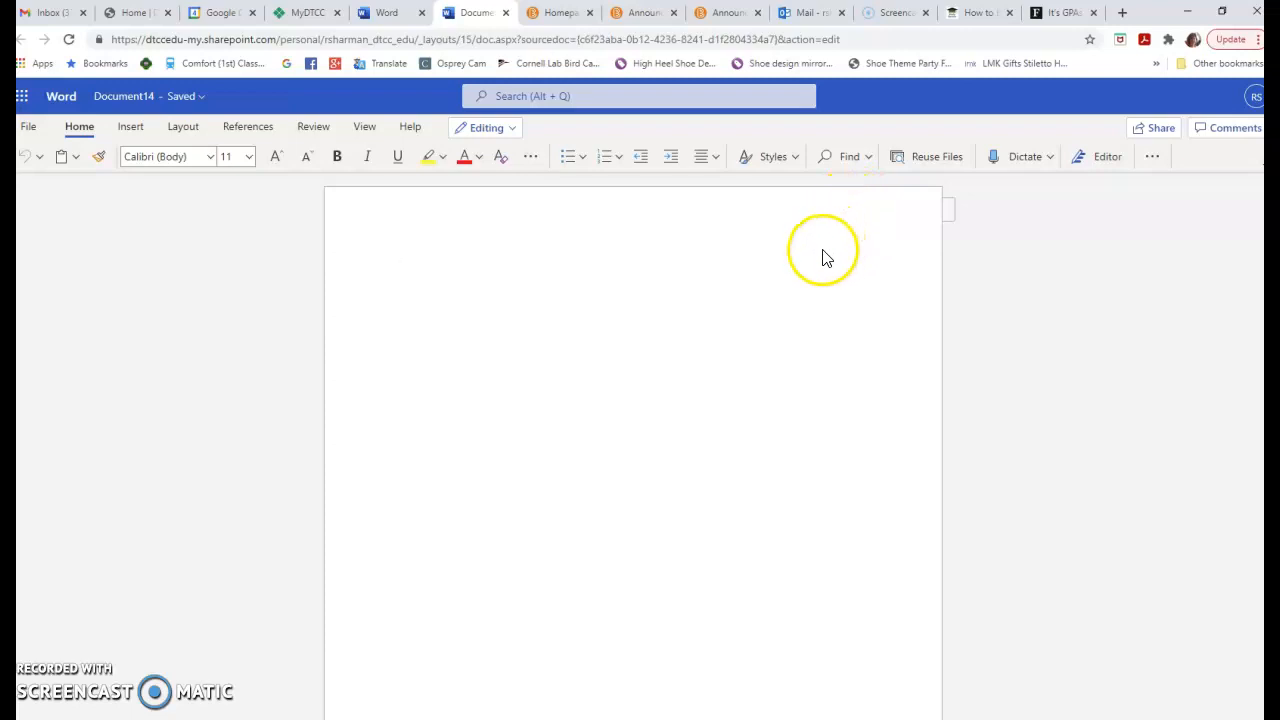
- Add page numbers in the upper-right corner of the header and return to the document body
{"action": "left_click", "coordinate": [130, 128]}
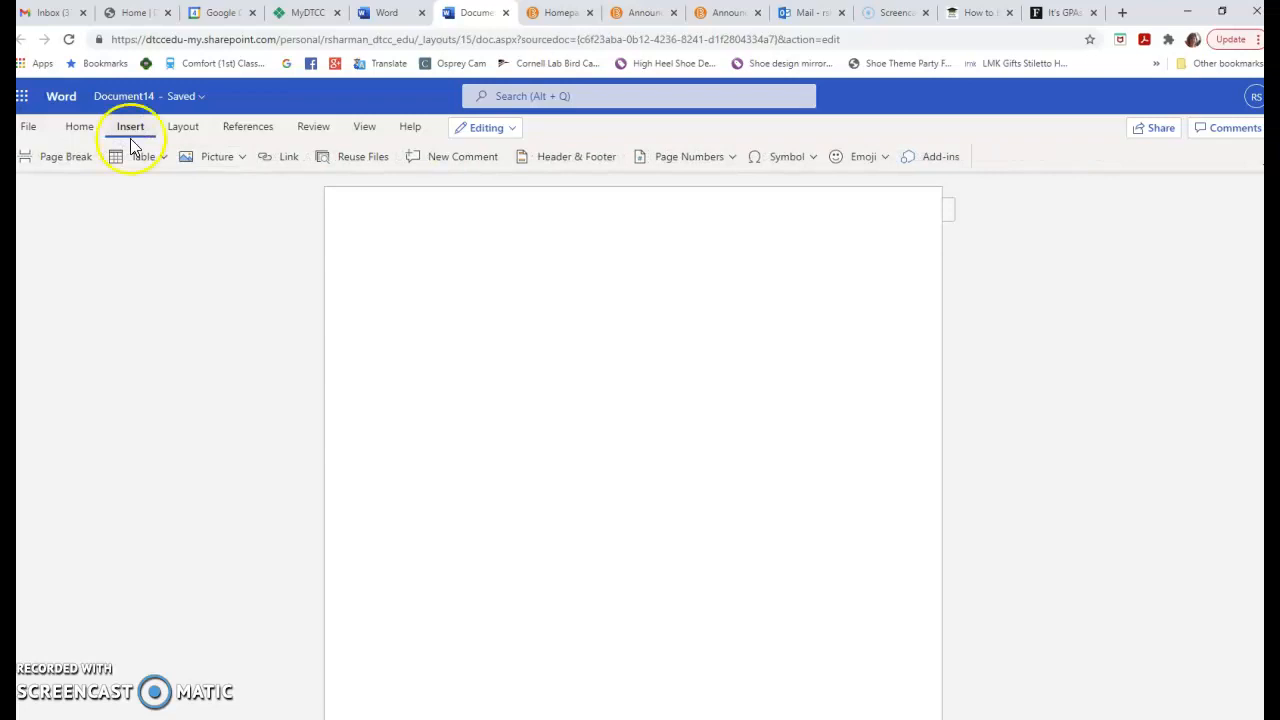
{"action": "left_click", "coordinate": [733, 159]}
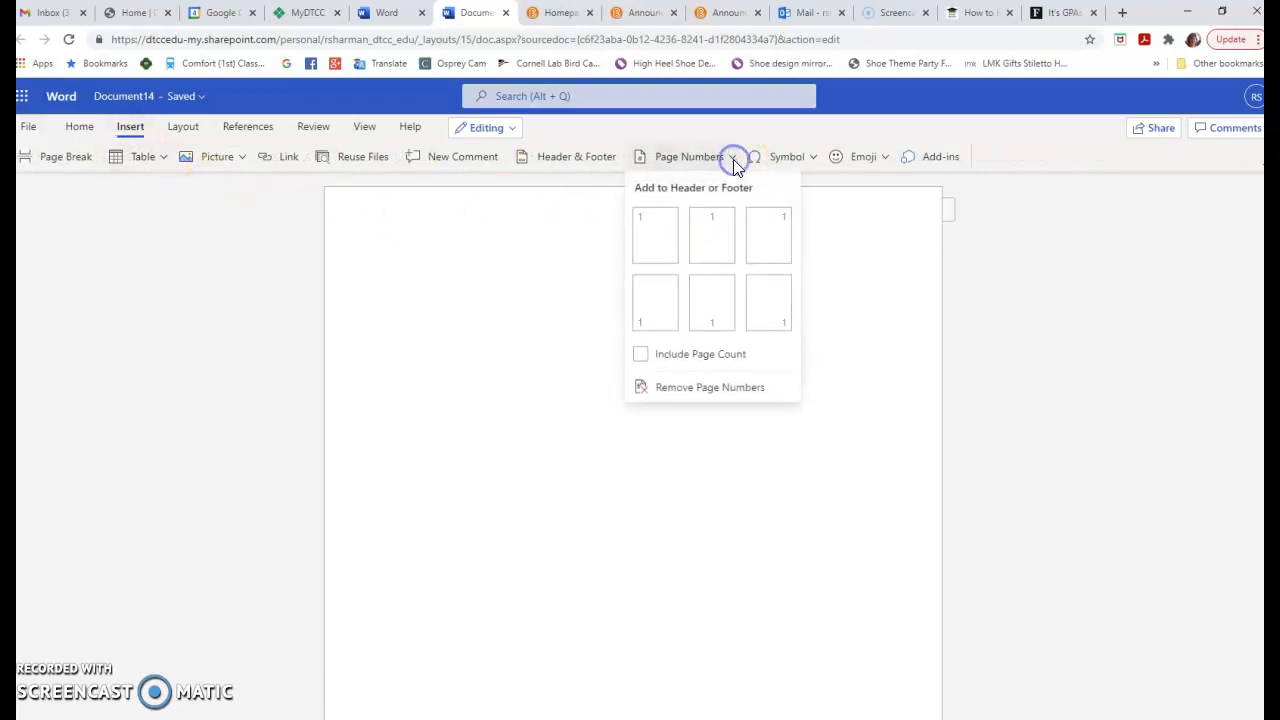
{"action": "left_click", "coordinate": [766, 236]}
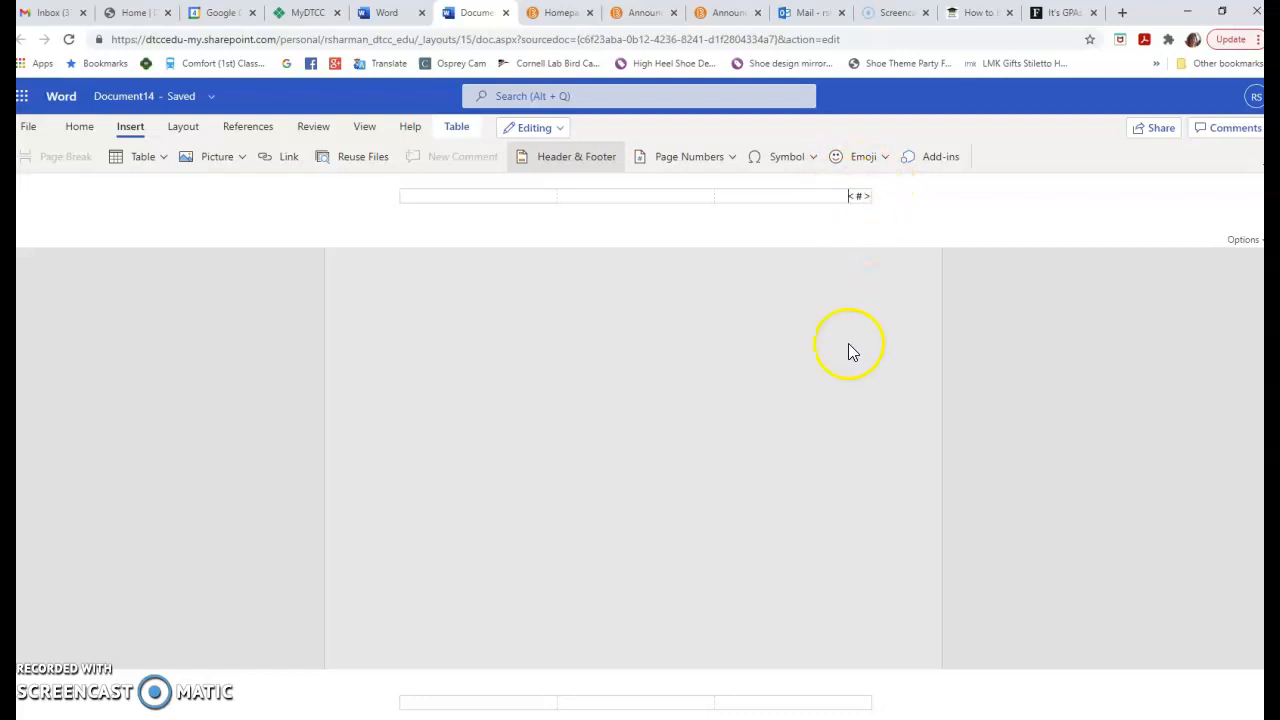
{"action": "left_click", "coordinate": [745, 396]}
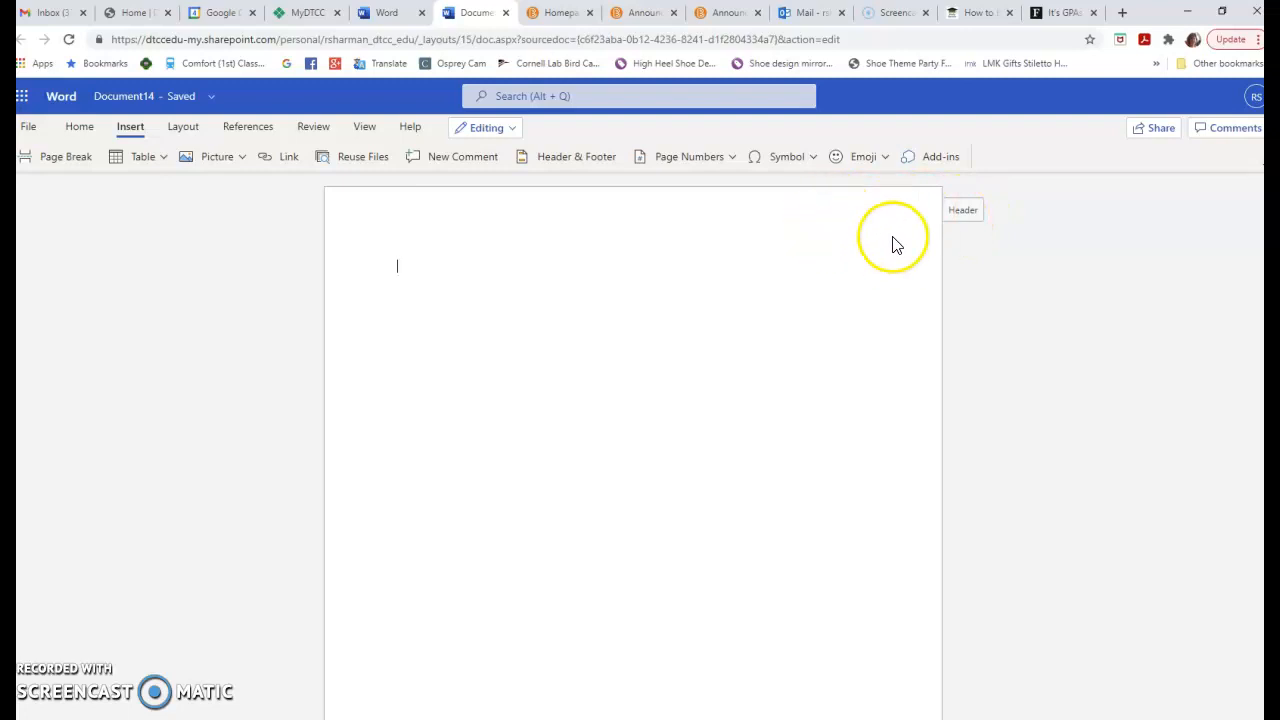
- Check the page number in Reading View, and return the document to editing
{"action": "left_click", "coordinate": [362, 128]}
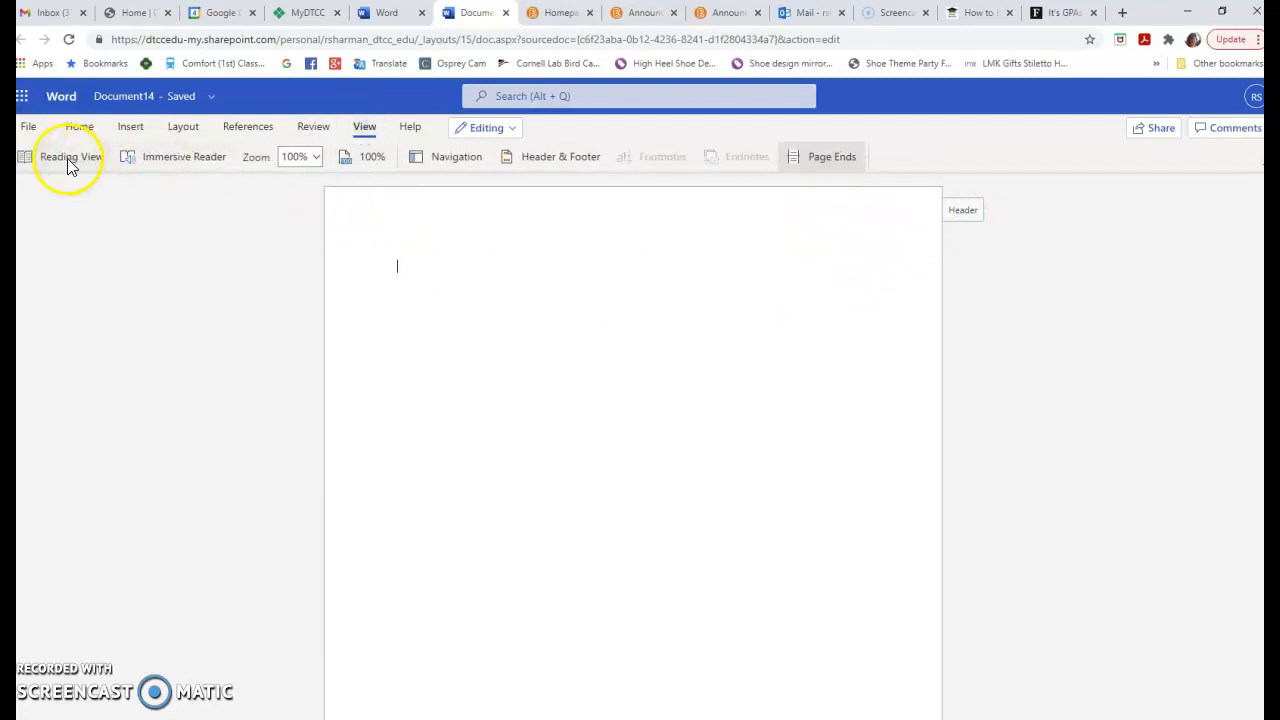
{"action": "left_click", "coordinate": [67, 158]}
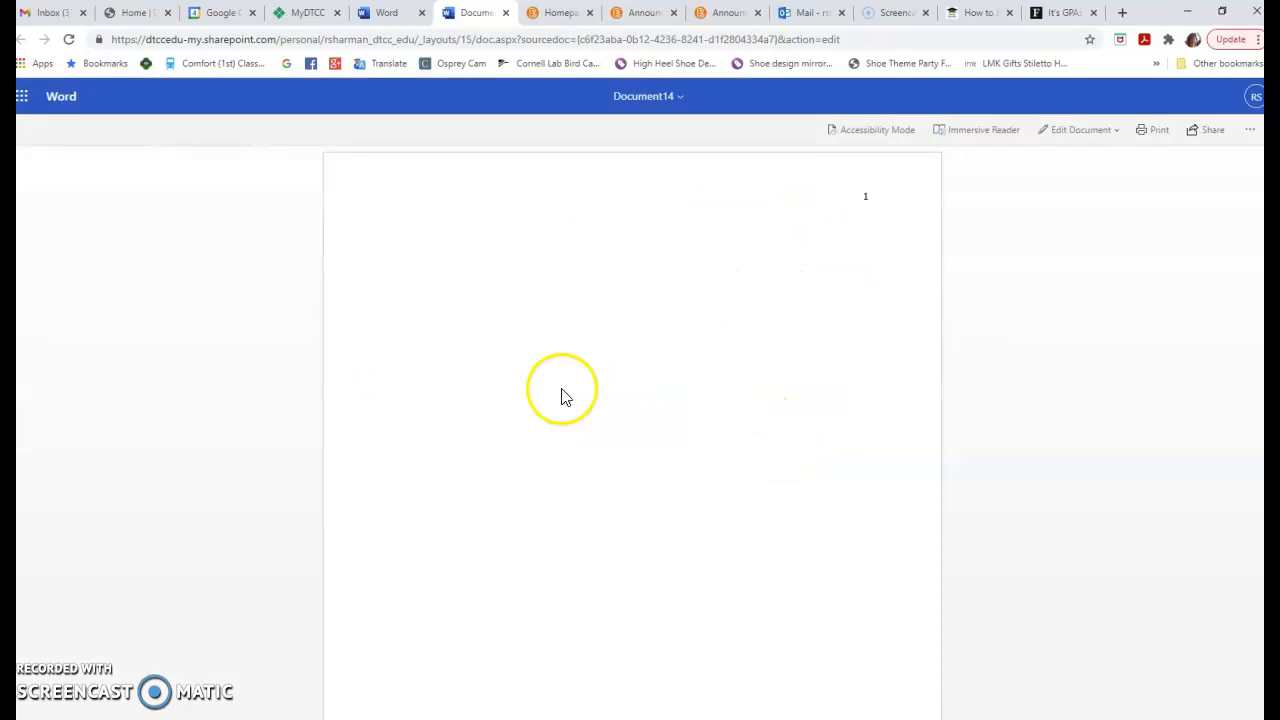
{"action": "left_click", "coordinate": [1102, 133]}
{"action": "left_click", "coordinate": [1065, 170]}
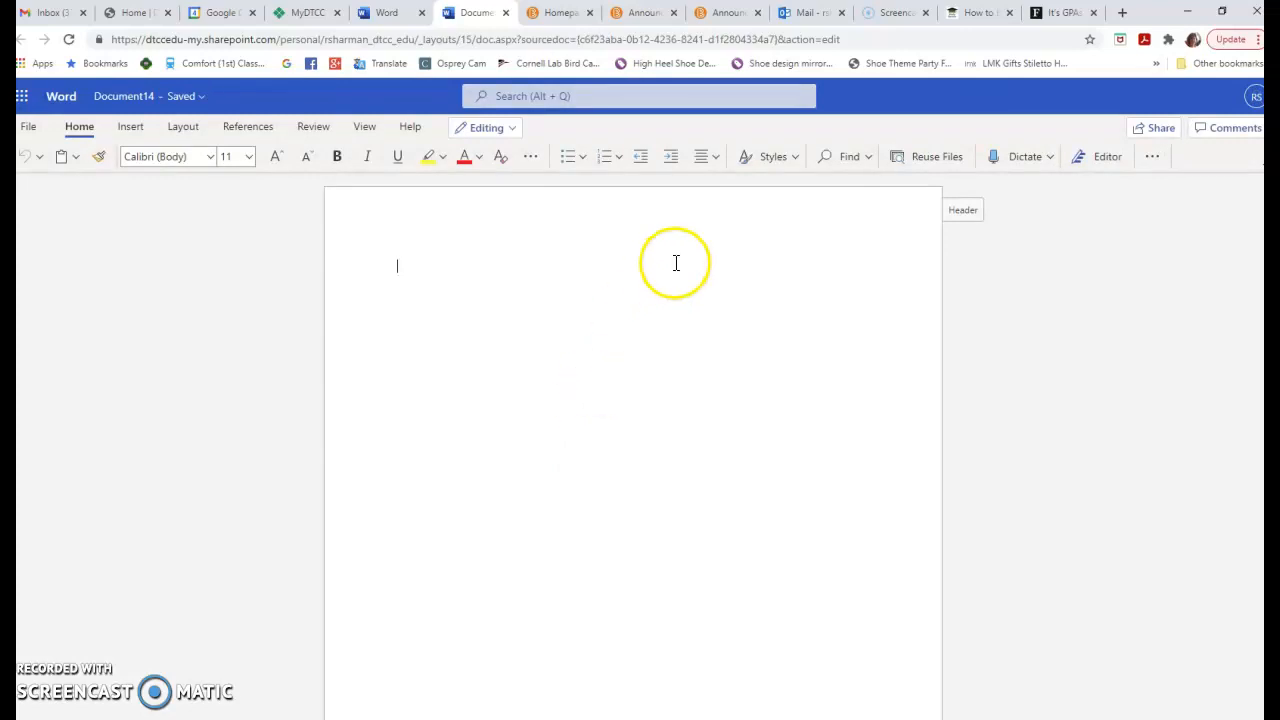
- Centre the first line of the page and turn on bold for its text
{"action": "left_click", "coordinate": [717, 163]}
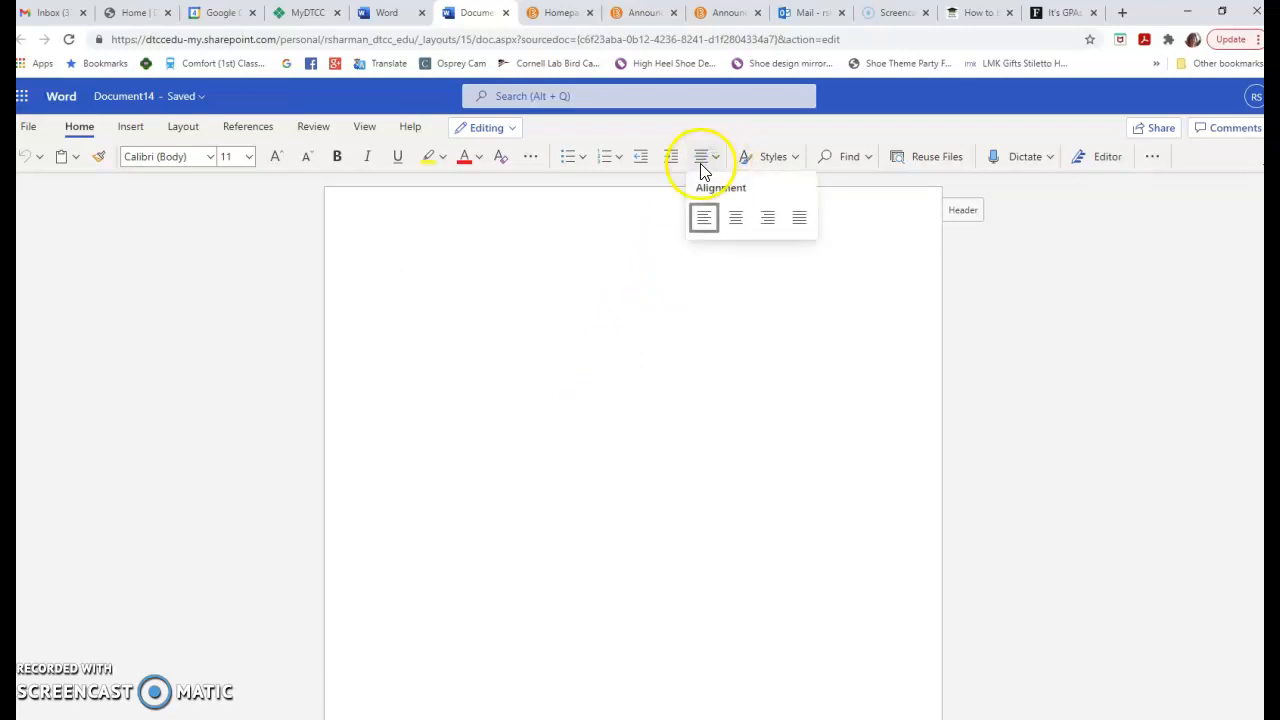
{"action": "left_click", "coordinate": [740, 236]}
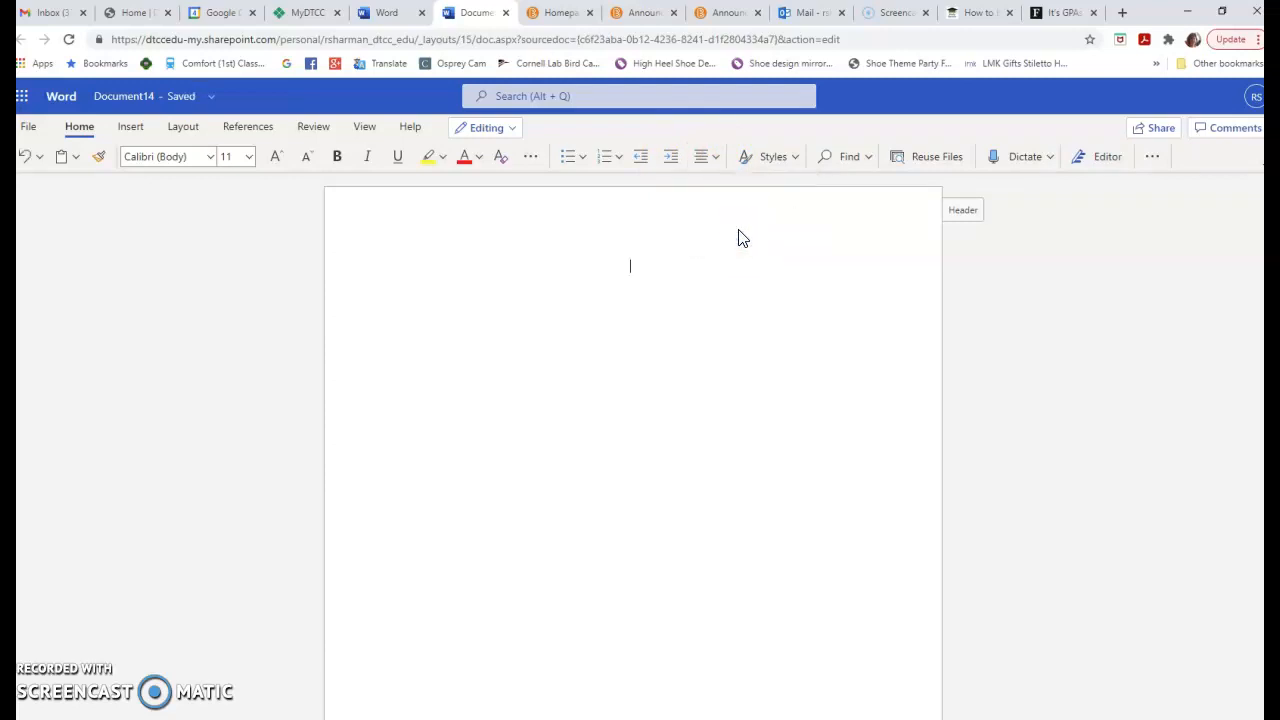
{"action": "left_click", "coordinate": [339, 160]}
{"action": "left_click", "coordinate": [800, 163]}
{"action": "left_click", "coordinate": [339, 163]}
{"action": "left_click", "coordinate": [338, 164]}
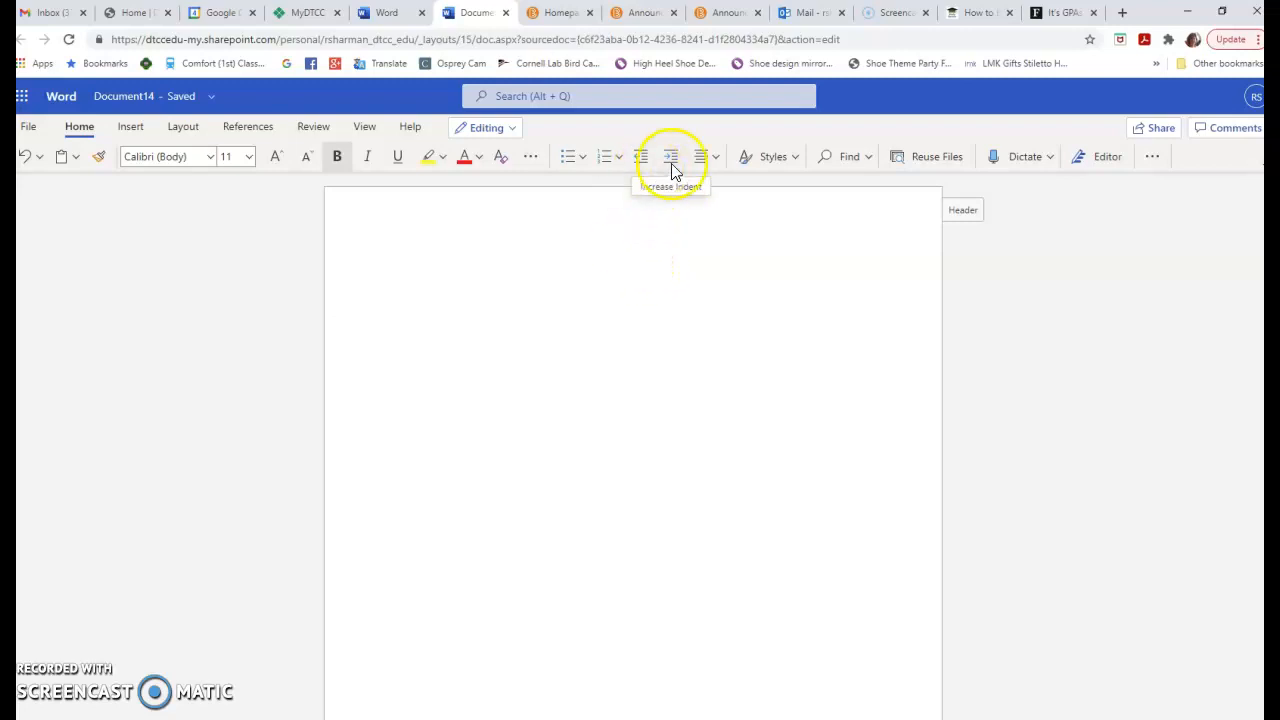
- Set the line spacing of the centred paragraph to 2
{"action": "left_click", "coordinate": [1154, 157]}
{"action": "mouse_move", "coordinate": [1190, 222]}
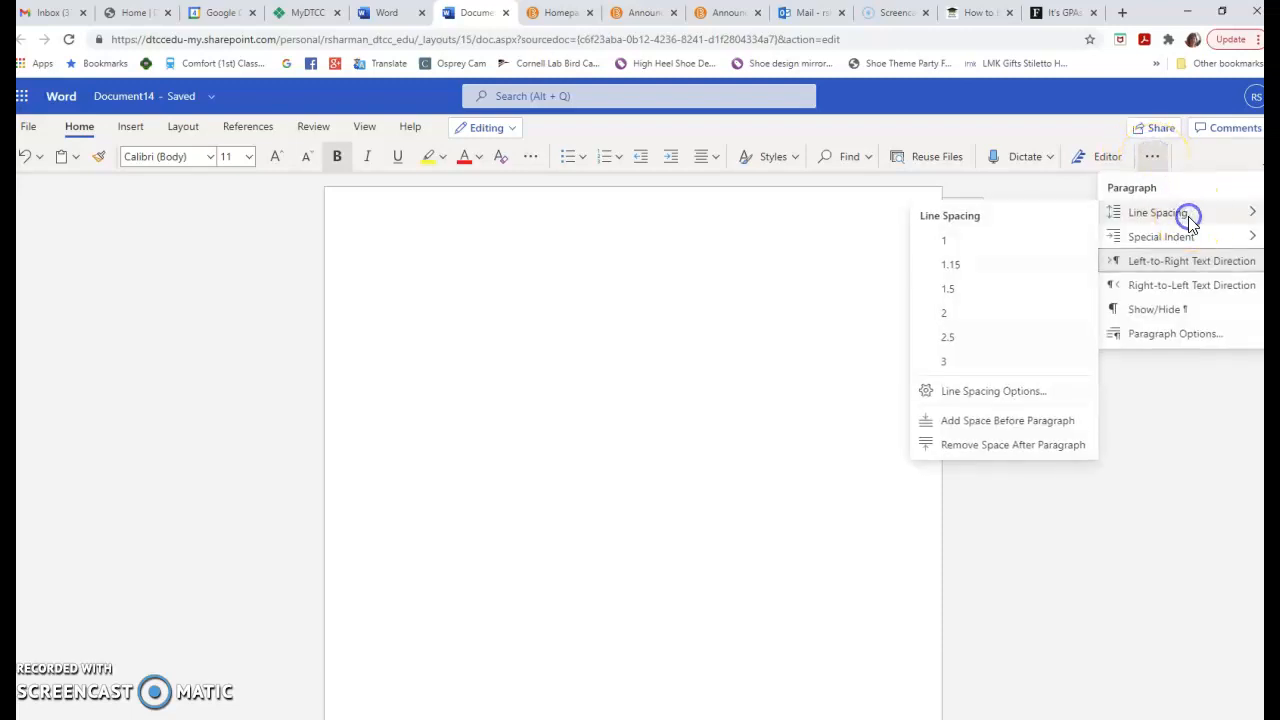
{"action": "left_click", "coordinate": [946, 314]}
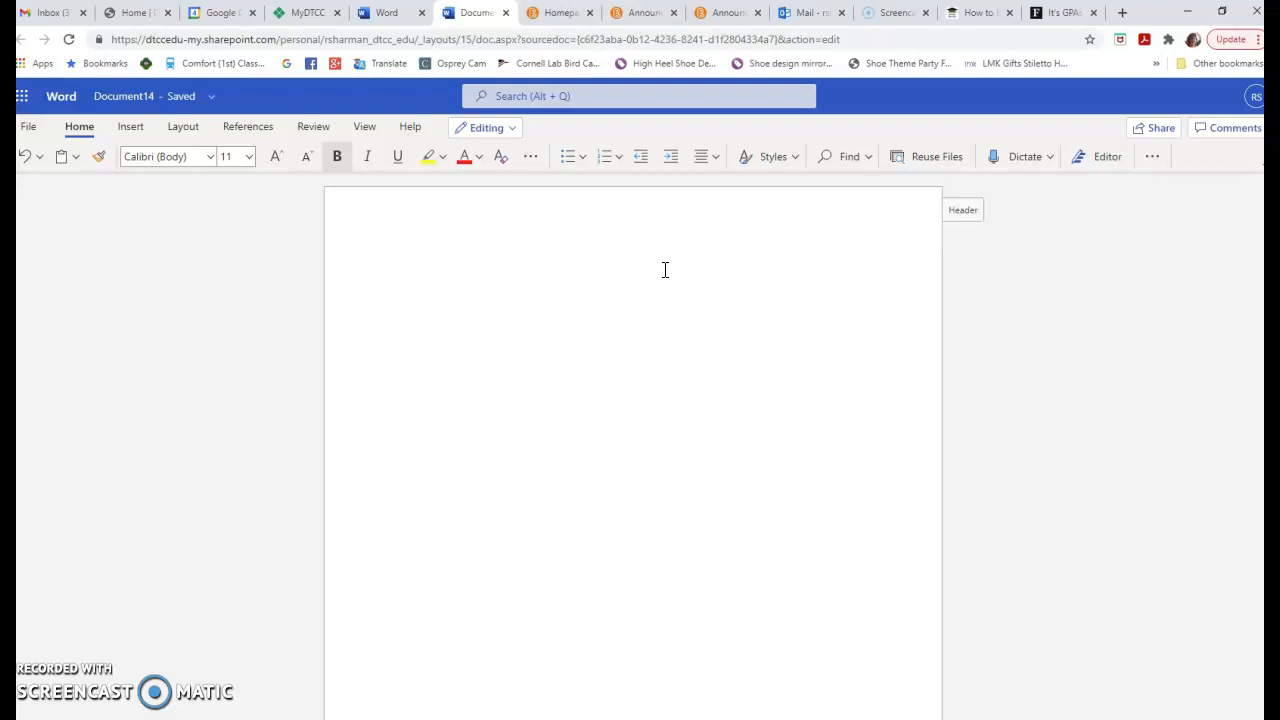
- Enter the title "Title of Essay" a few blank lines down the page, leaving an empty line below it
{"action": "key", "text": "Return"}
{"action": "key", "text": "Return"}
{"action": "key", "text": "Return"}
{"action": "left_click", "coordinate": [634, 329]}
{"action": "left_click", "coordinate": [634, 377]}
{"action": "type", "text": "Title of Essay"}
{"action": "key", "text": "Return"}
{"action": "key", "text": "Return"}
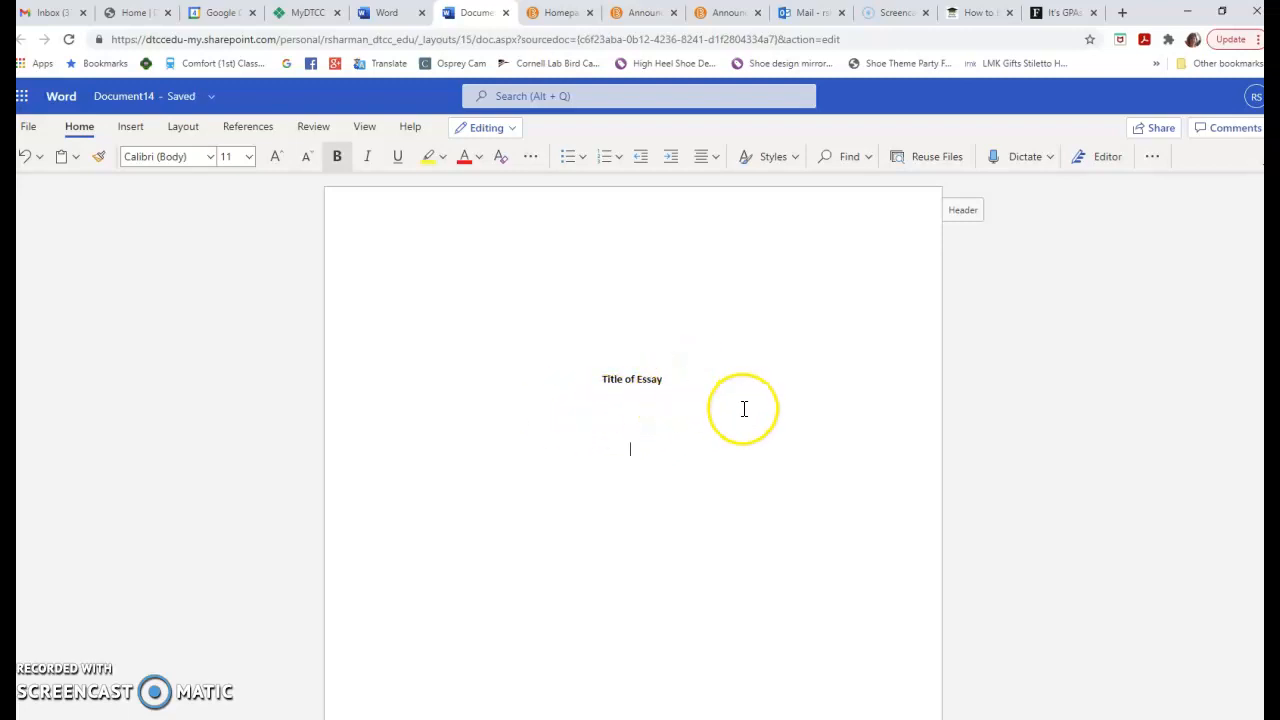
- Enter "Student Name" in non-bold text two lines below the title
{"action": "scroll", "coordinate": [743, 409], "scroll_direction": "down", "scroll_amount": 1}
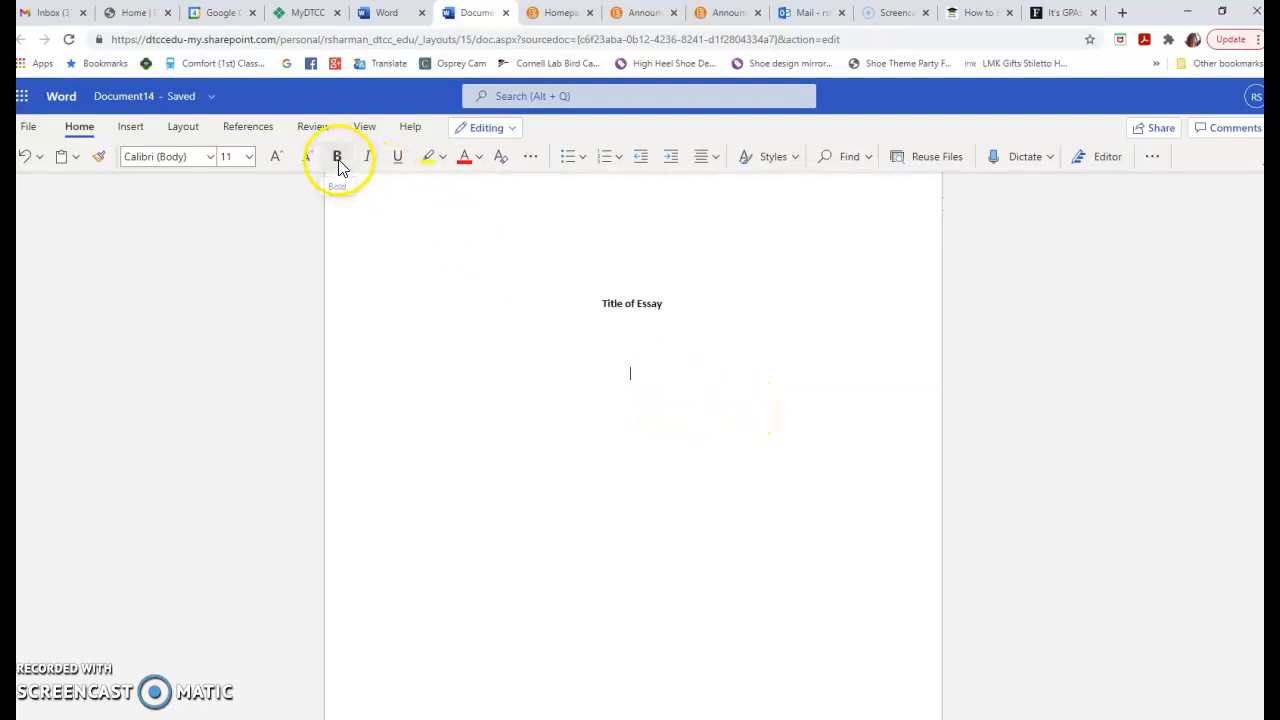
{"action": "left_click", "coordinate": [724, 377]}
{"action": "type", "text": "Student name"}
{"action": "key", "text": "BackSpace"}
{"action": "key", "text": "BackSpace"}
{"action": "key", "text": "BackSpace"}
{"action": "key", "text": "BackSpace"}
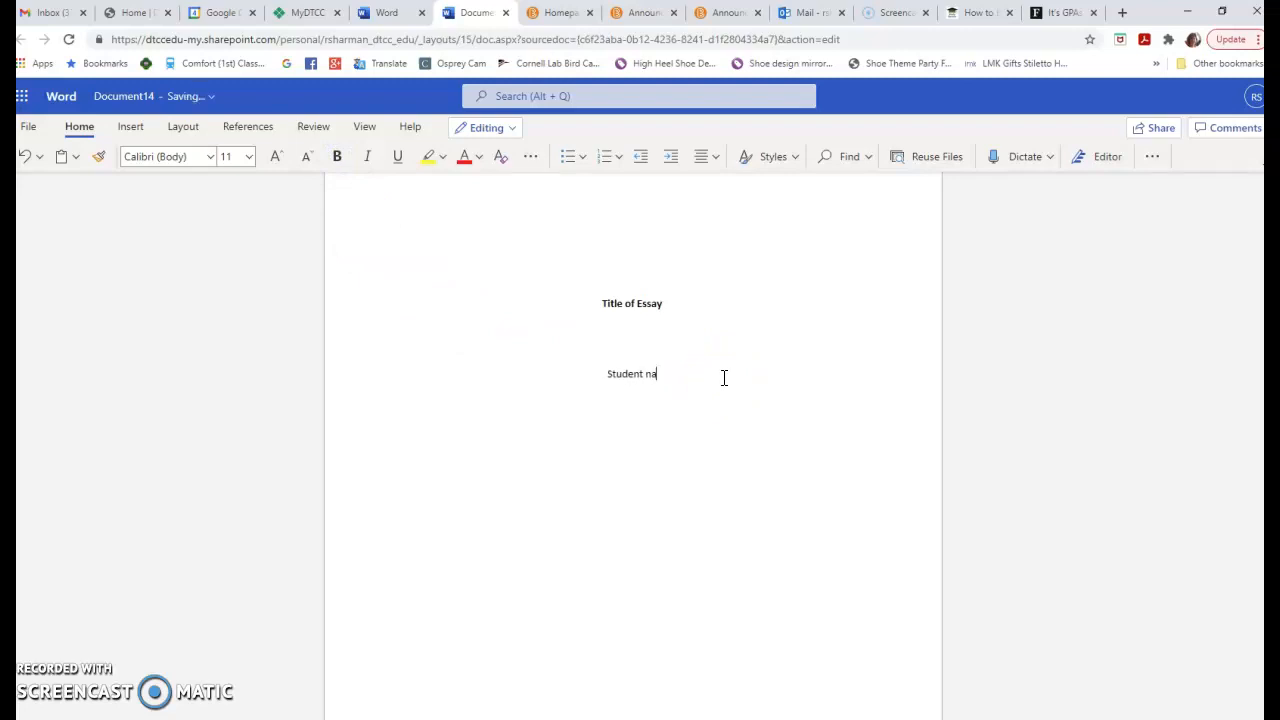
{"action": "type", "text": "Name"}
- Add the lines "English Department, Delaware Technical Community College" and "ENG 101: Critical Thinking and Academic Writing" below the student name
{"action": "type", "text": "English Departme"}
{"action": "type", "text": "nt, Delaw"}
{"action": "type", "text": "are Technical Com"}
{"action": "type", "text": "munity College"}
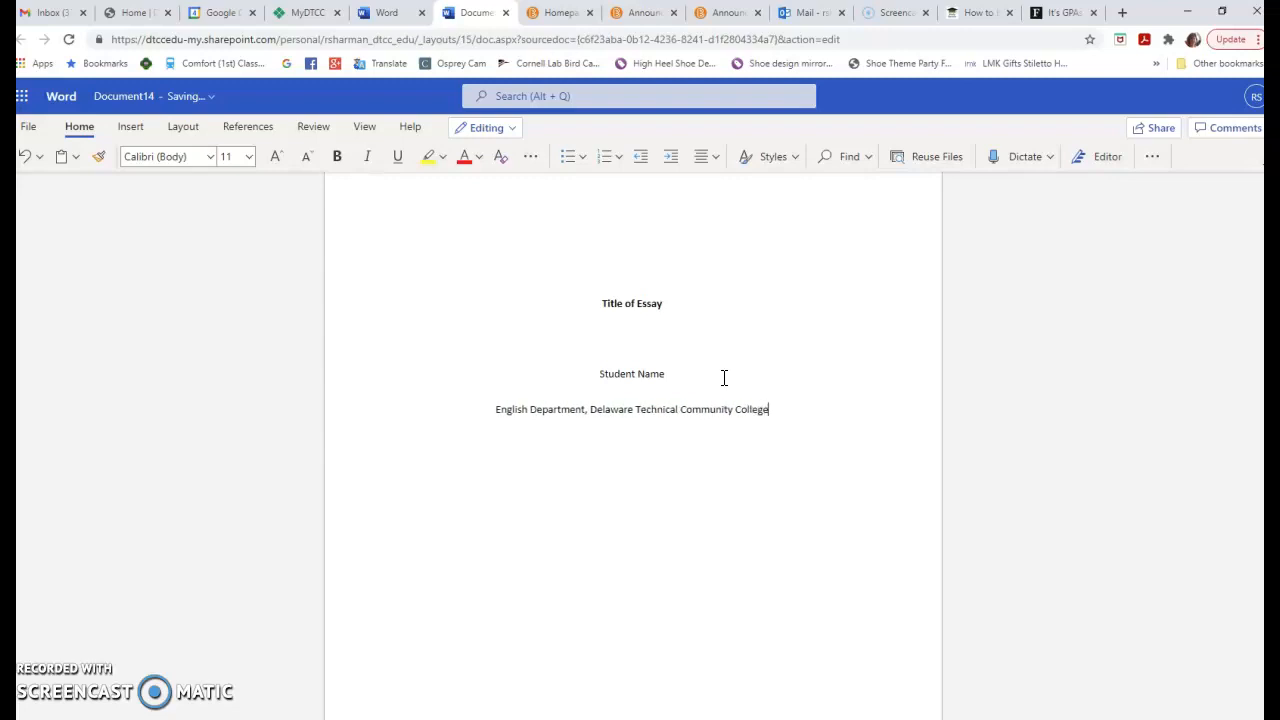
{"action": "key", "text": "Return"}
{"action": "type", "text": "ENG 101: Critical Thinking and Ac"}
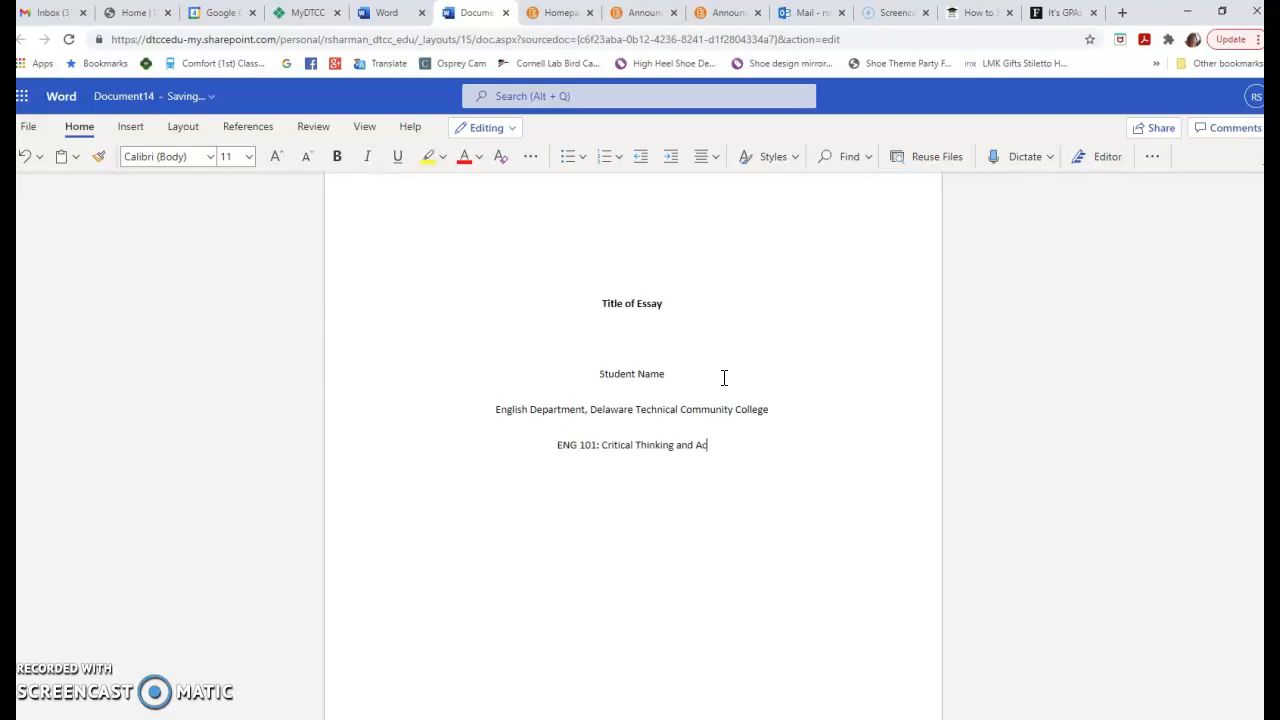
{"action": "type", "text": "ademic Writing "}
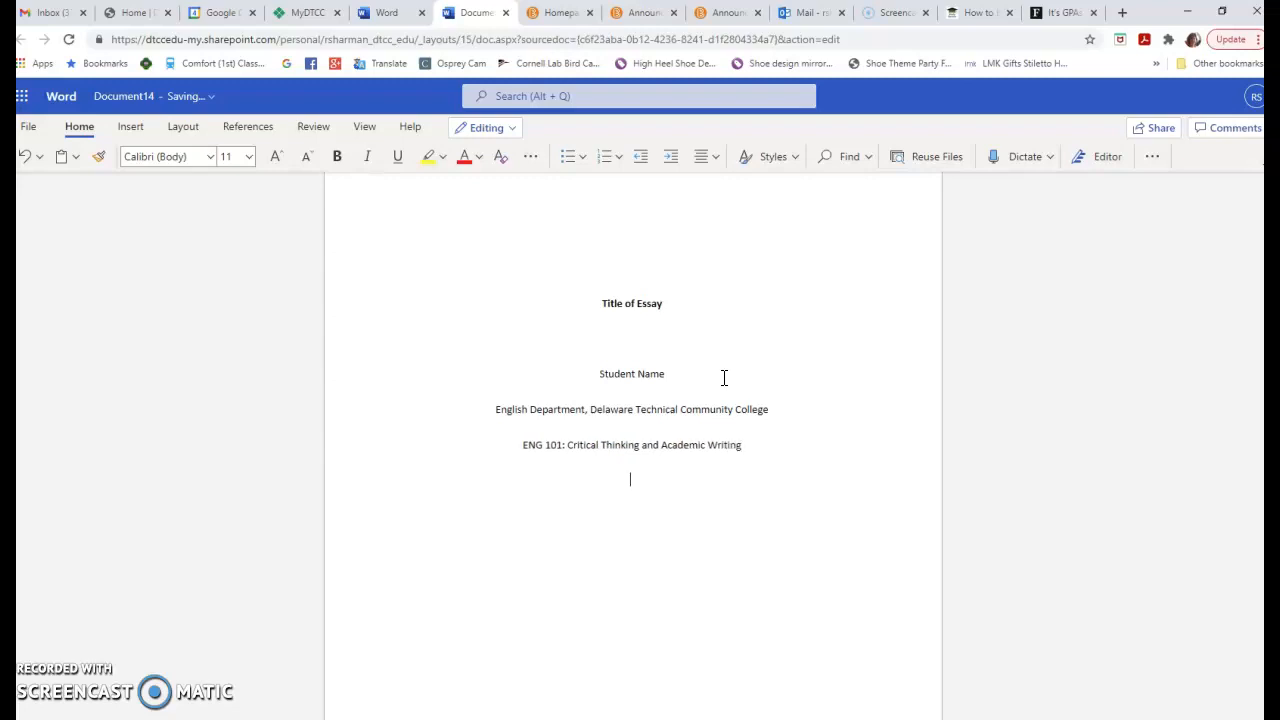
- Add the placeholder lines "Instructor Name" and "Date" below the course line
{"action": "type", "text": "Instructor Name"}
{"action": "type", "text": "Date"}
{"action": "left_click", "coordinate": [722, 497]}
{"action": "scroll", "coordinate": [721, 496], "scroll_direction": "down", "scroll_amount": 1}
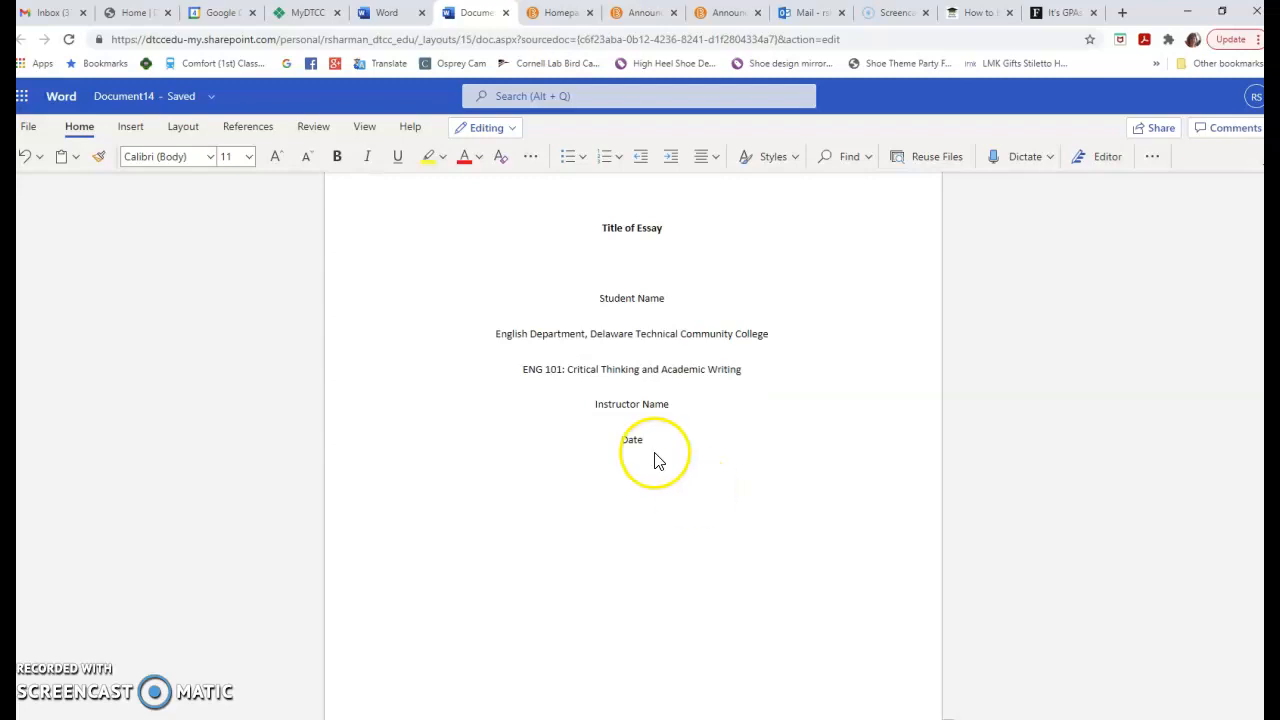
- Insert a page break after the date line and enter the bold heading "Title of Essay" on the new page
{"action": "left_click", "coordinate": [124, 131]}
{"action": "left_click", "coordinate": [57, 157]}
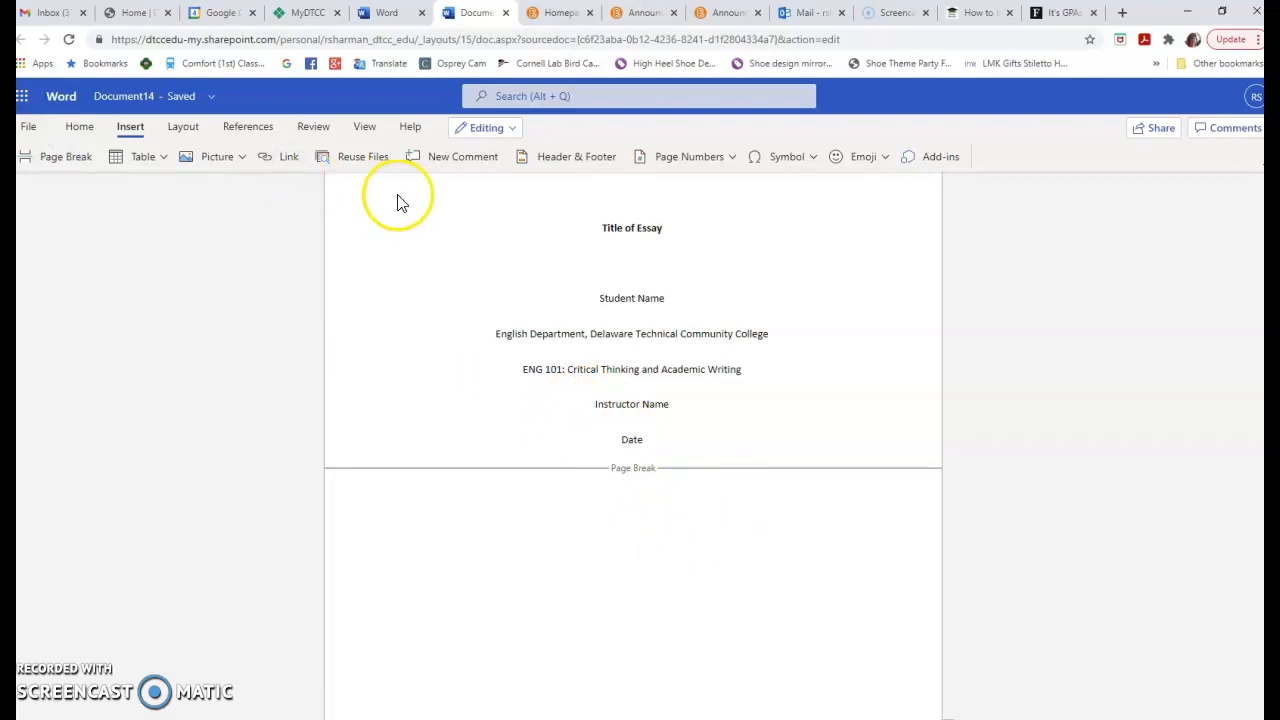
{"action": "left_click", "coordinate": [80, 128]}
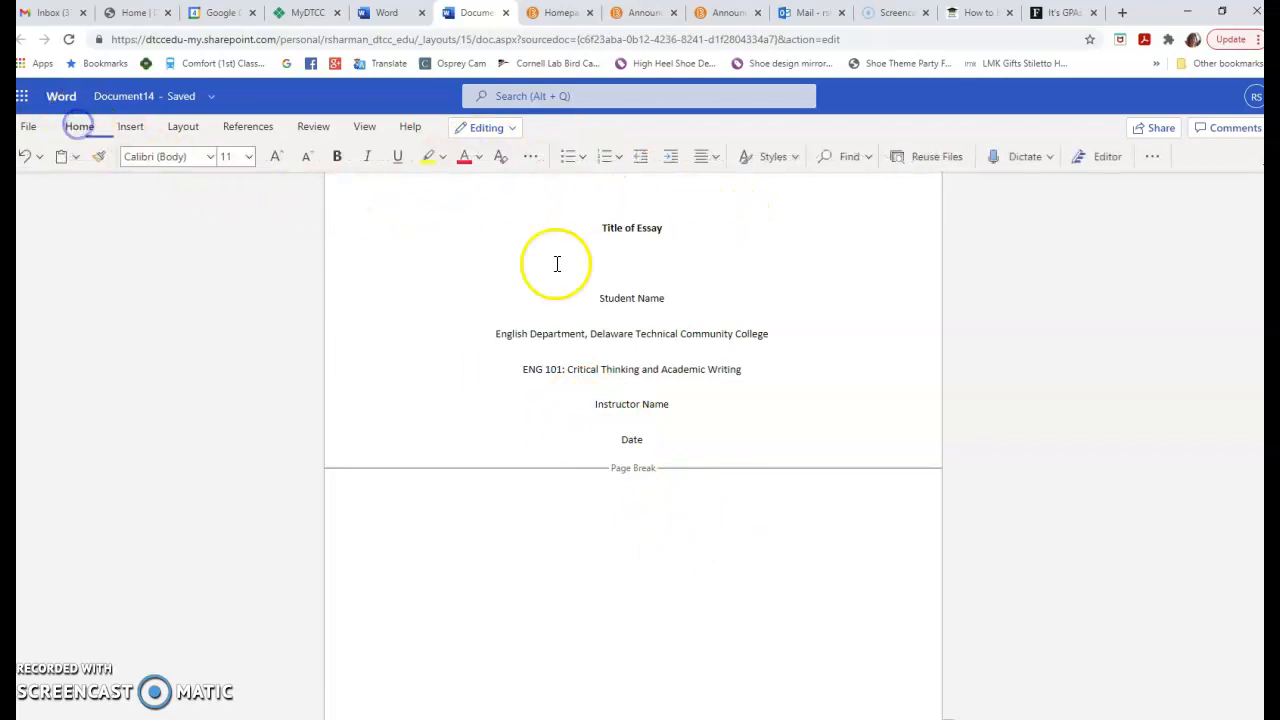
{"action": "left_click", "coordinate": [337, 156]}
{"action": "type", "text": "Title of Ess"}
{"action": "type", "text": "ay"}
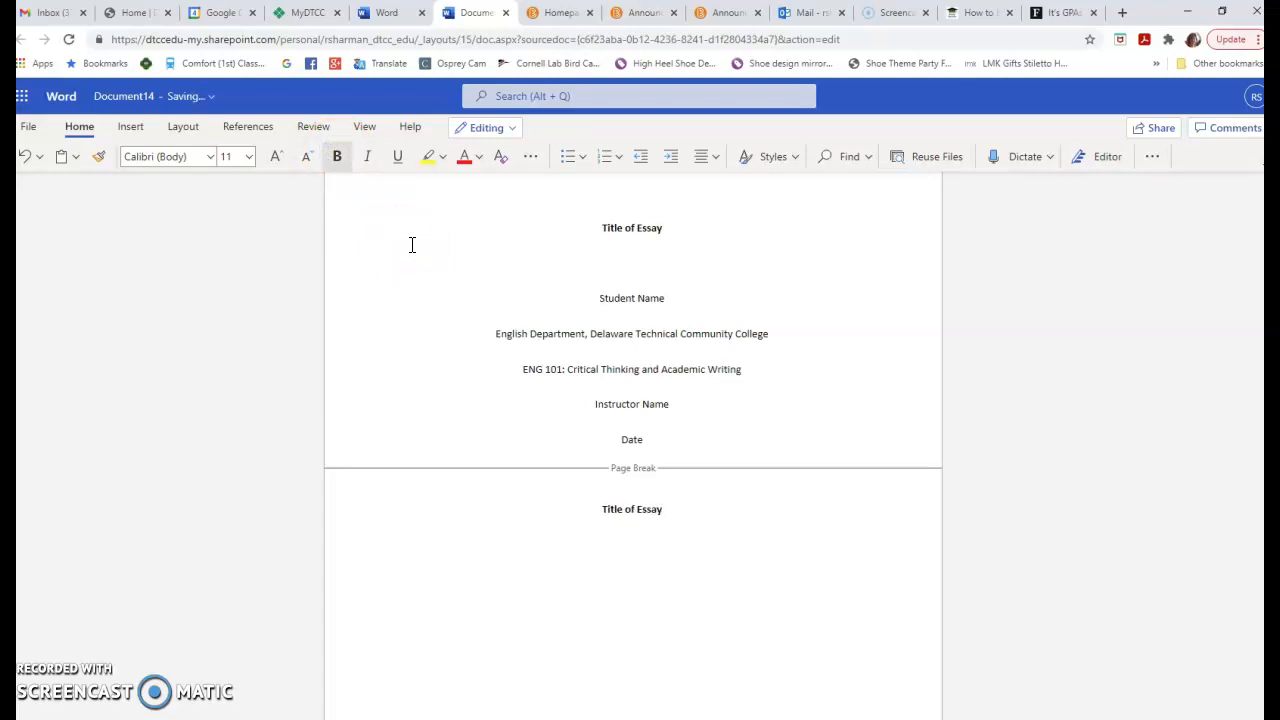
- Start a left-aligned, indented, non-bold paragraph under the second page's heading with the text "Begin to type your essay here."
{"action": "left_click", "coordinate": [338, 157]}
{"action": "left_click", "coordinate": [715, 162]}
{"action": "left_click", "coordinate": [705, 218]}
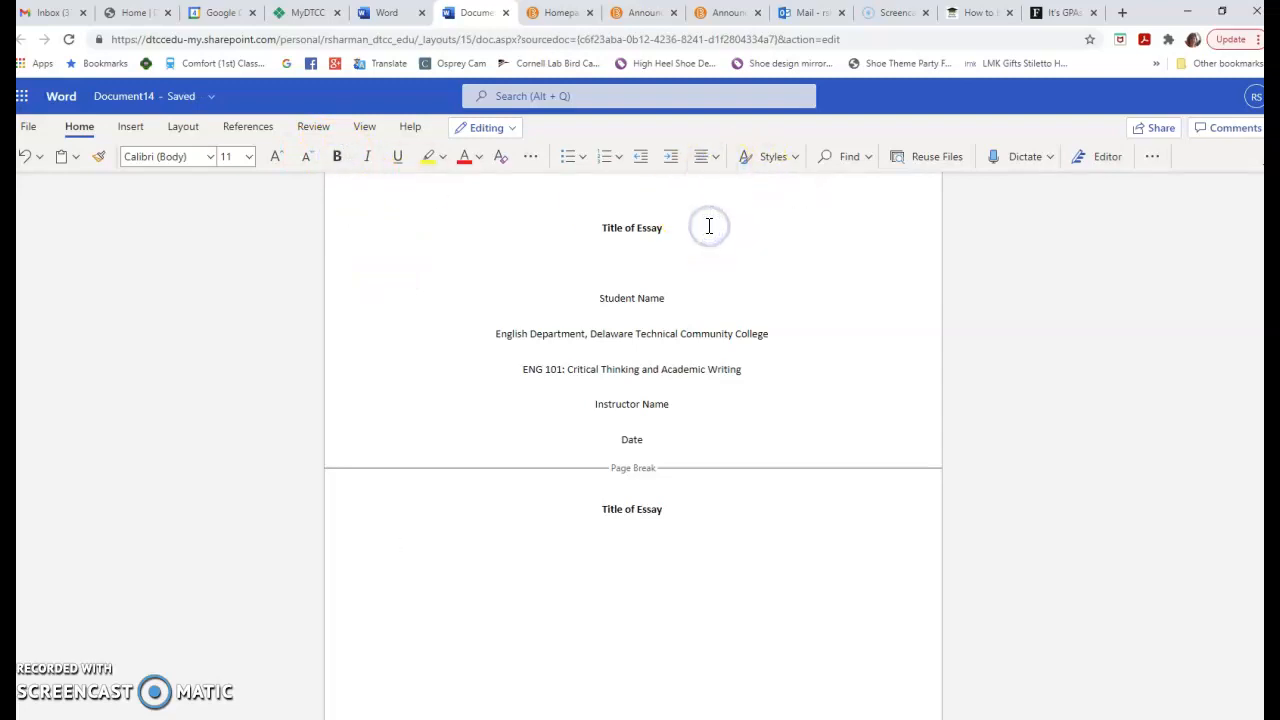
{"action": "key", "text": "ctrl+b"}
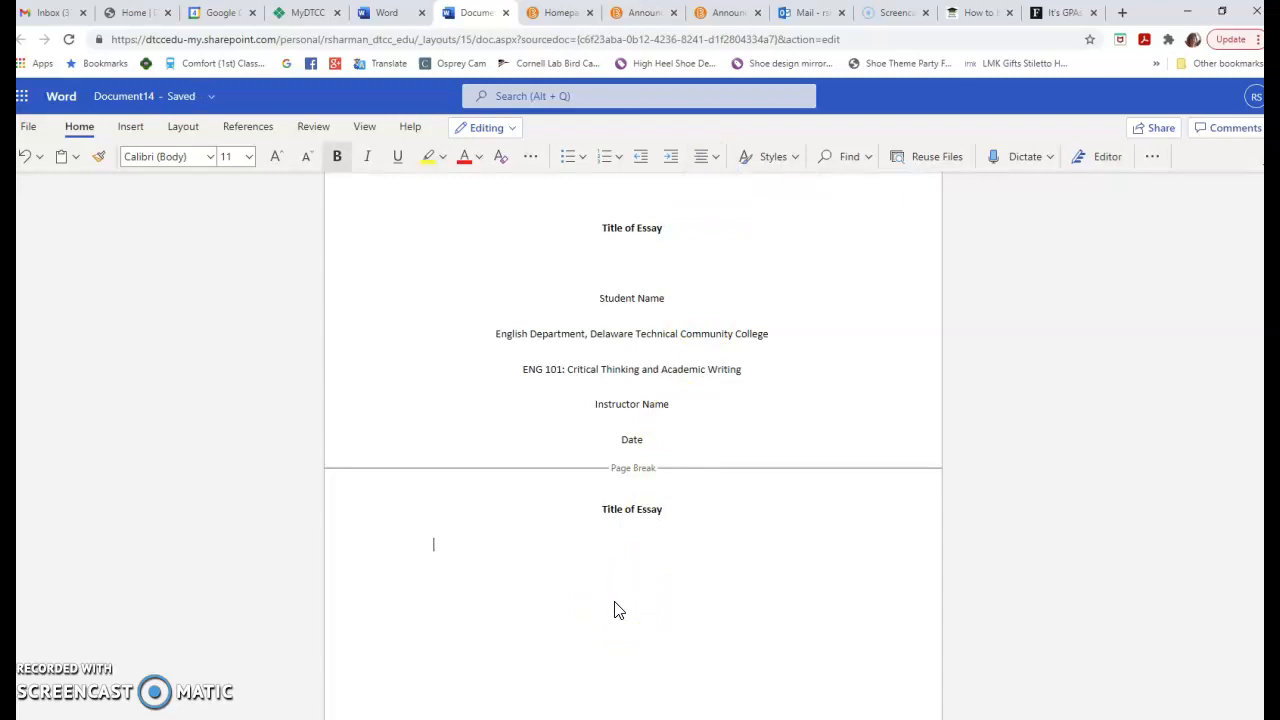
{"action": "scroll", "coordinate": [615, 610], "scroll_direction": "up", "scroll_amount": 1}
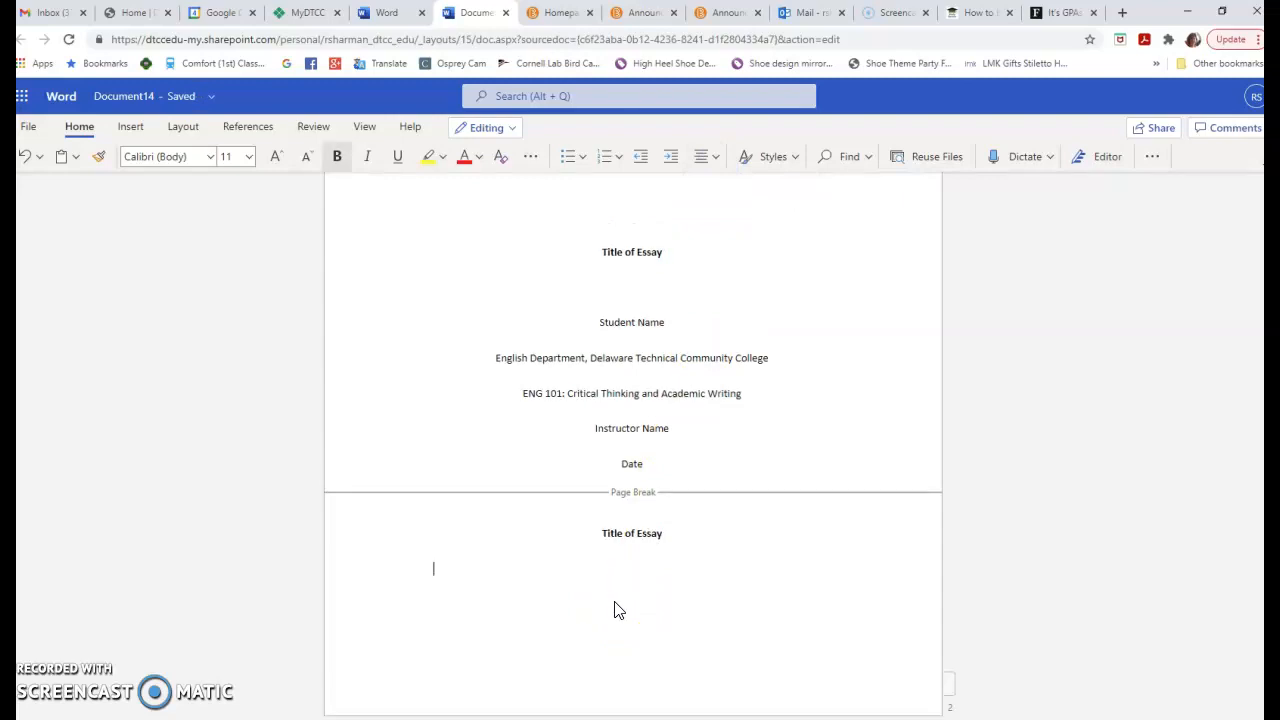
{"action": "type", "text": "Begin to type your essay here."}
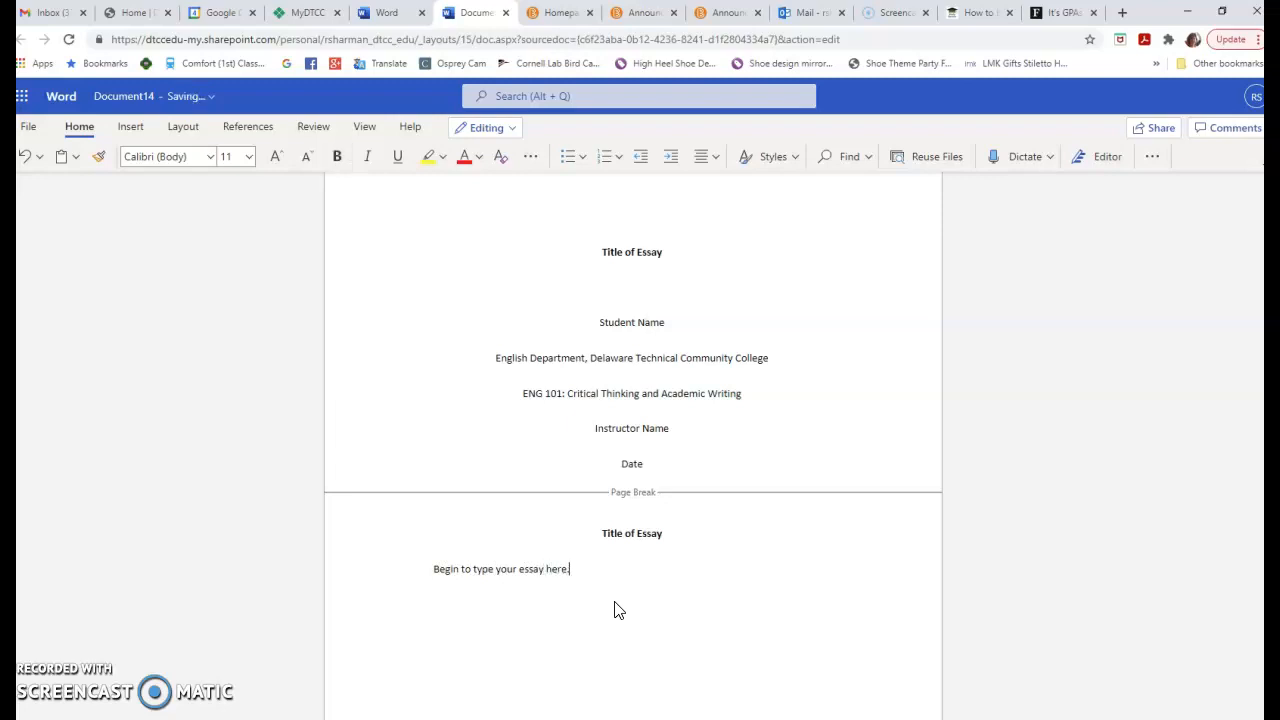
- Insert a page break after the essay placeholder sentence
{"action": "left_click", "coordinate": [790, 561]}
{"action": "scroll", "coordinate": [790, 561], "scroll_direction": "down", "scroll_amount": 3}
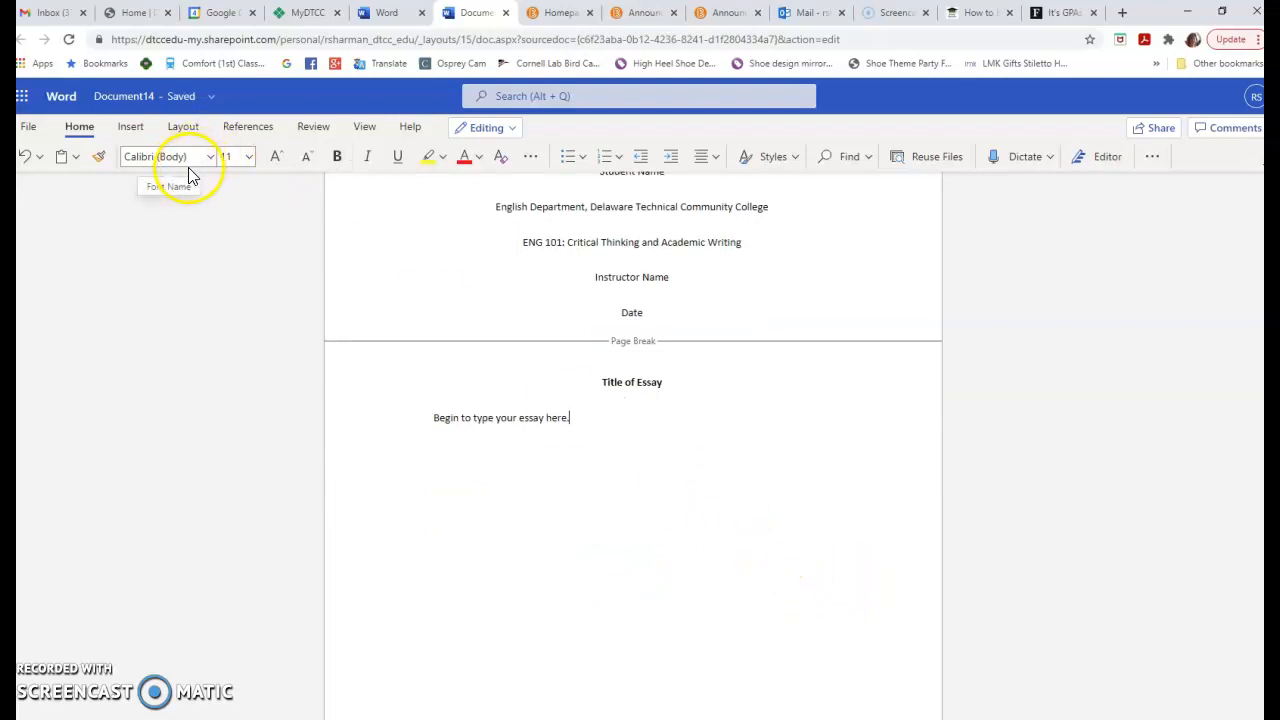
{"action": "left_click", "coordinate": [131, 129]}
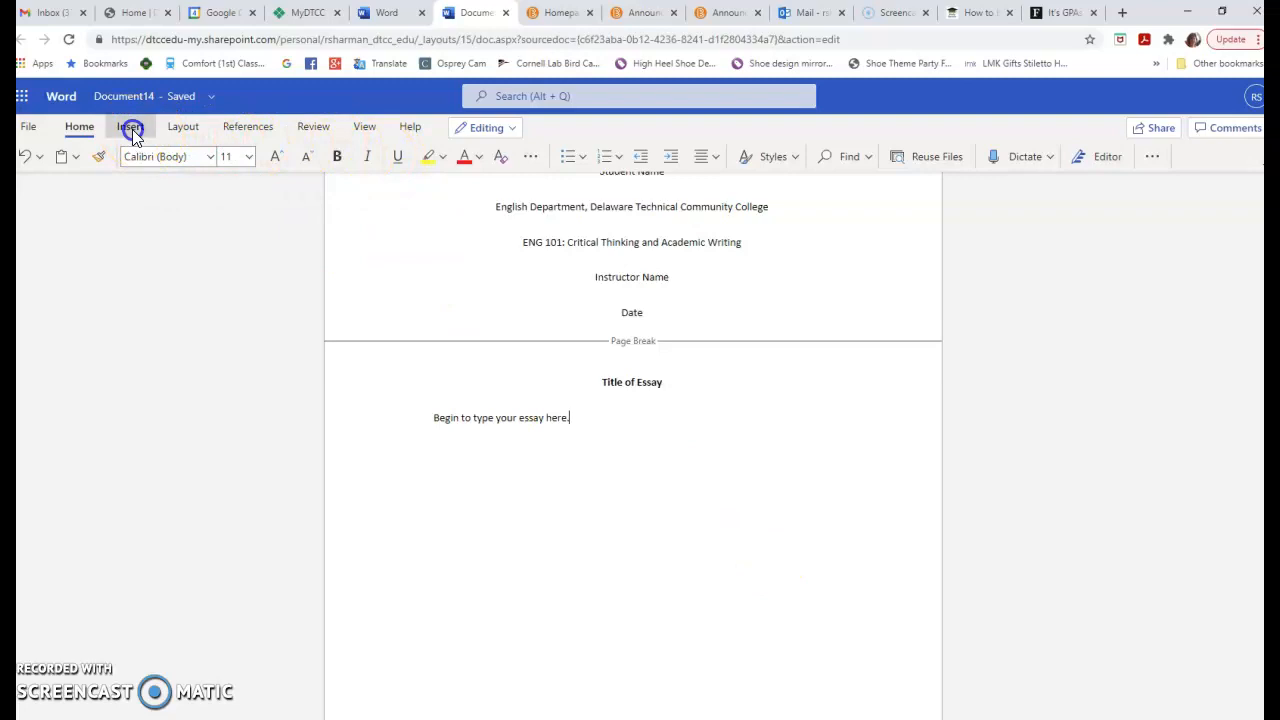
{"action": "left_click", "coordinate": [62, 157]}
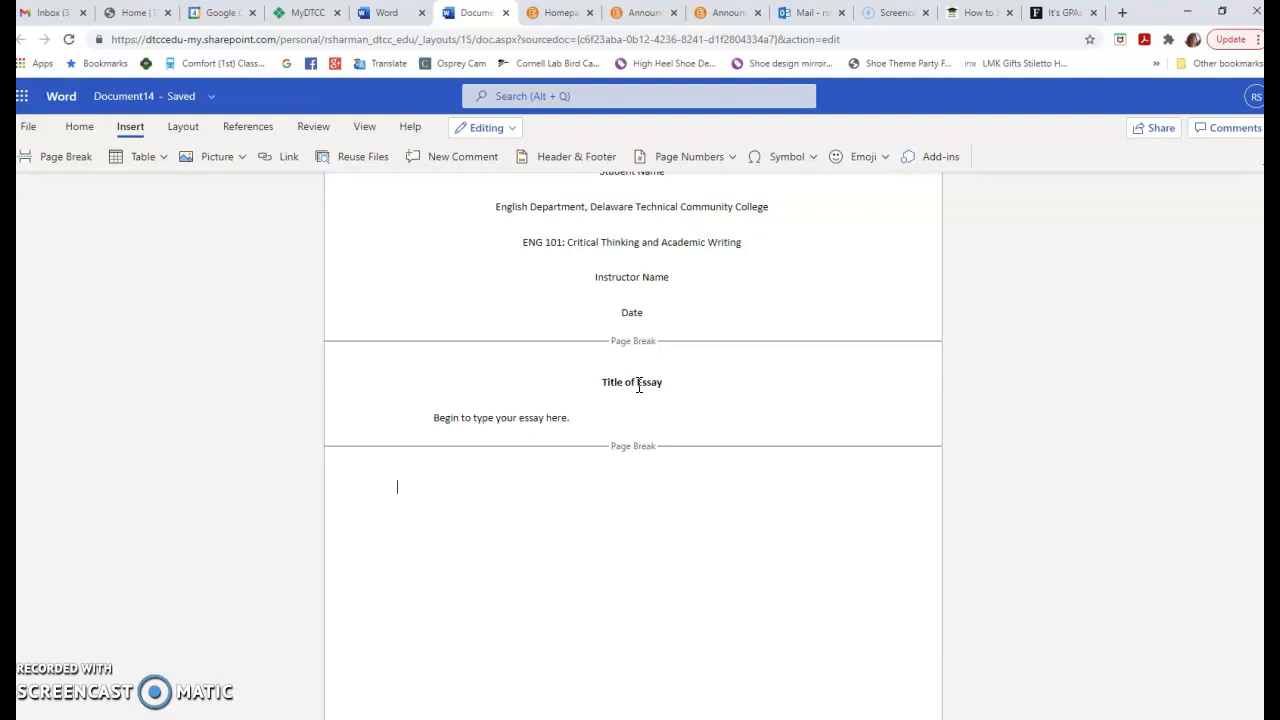
- Enter a centred, bold heading "References" at the start of the third page and begin a new line
{"action": "scroll", "coordinate": [646, 368], "scroll_direction": "up", "scroll_amount": 3}
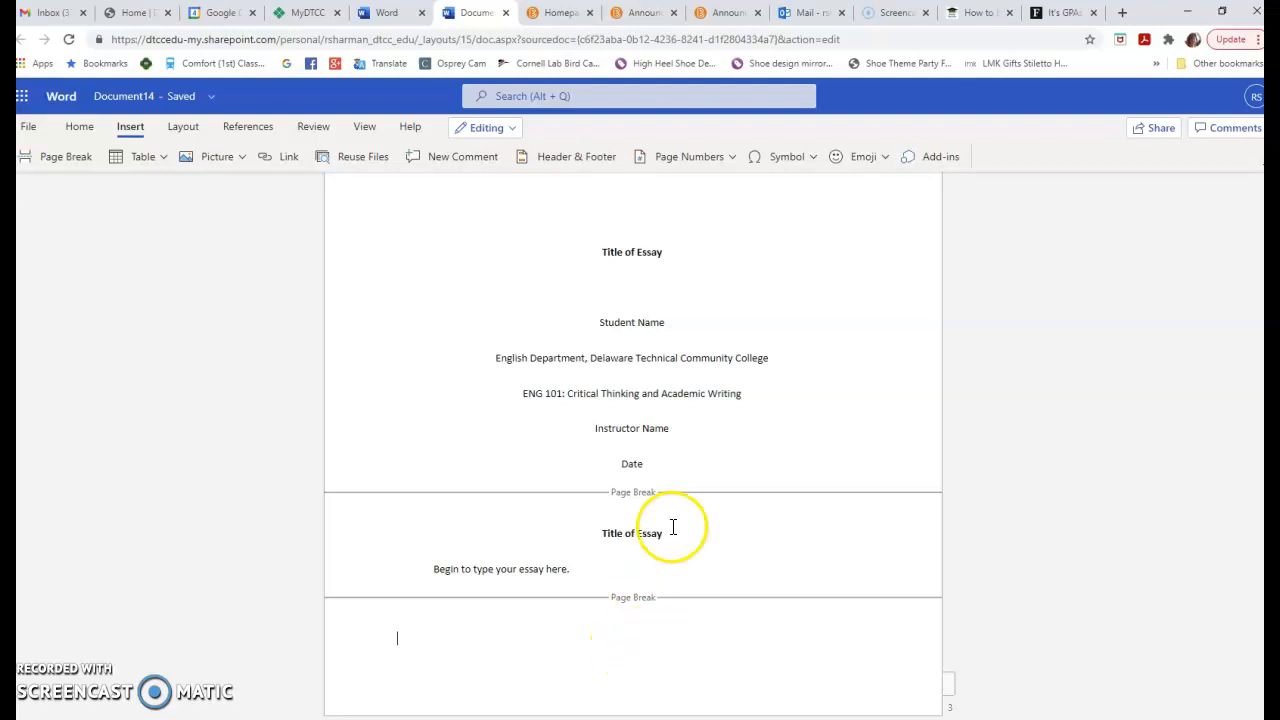
{"action": "left_click", "coordinate": [79, 126]}
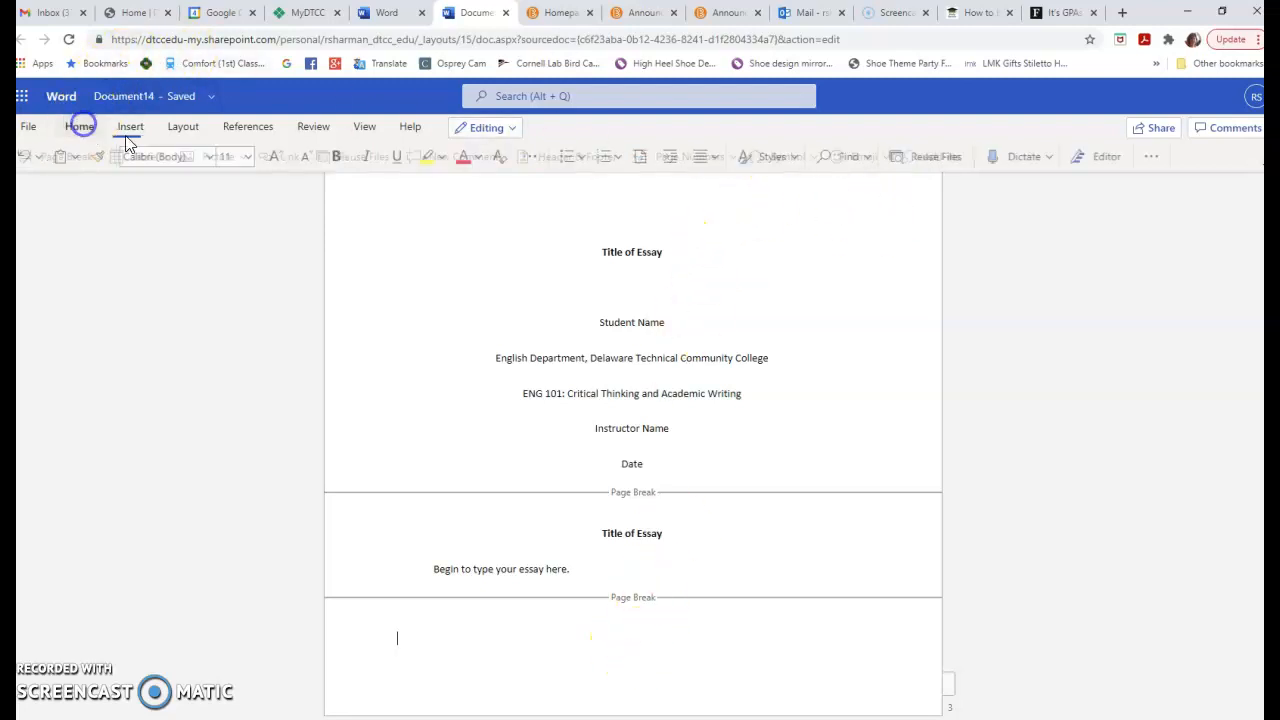
{"action": "left_click", "coordinate": [716, 158]}
{"action": "left_click", "coordinate": [733, 215]}
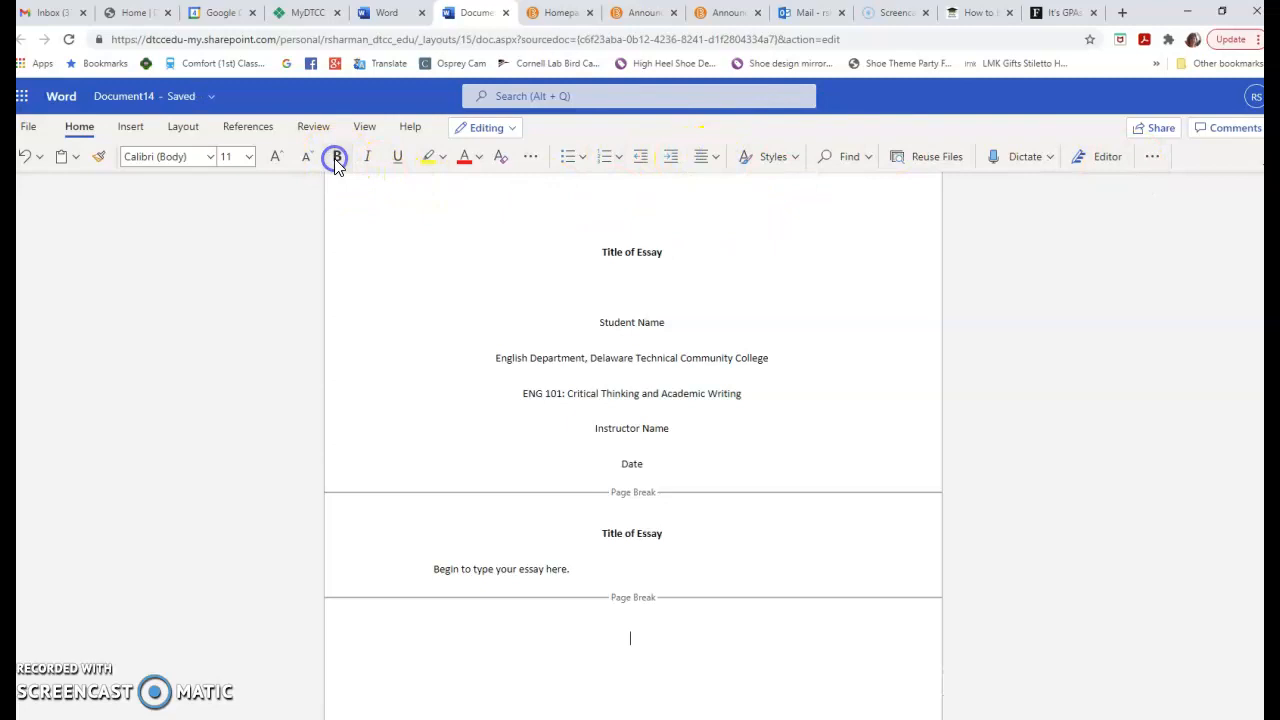
{"action": "type", "text": "Refernces"}
{"action": "key", "text": "BackSpace"}
{"action": "key", "text": "BackSpace"}
{"action": "type", "text": "ences"}
{"action": "key", "text": "Return"}
- Left-align the line below the References heading and turn off bold for it
{"action": "left_click", "coordinate": [722, 170]}
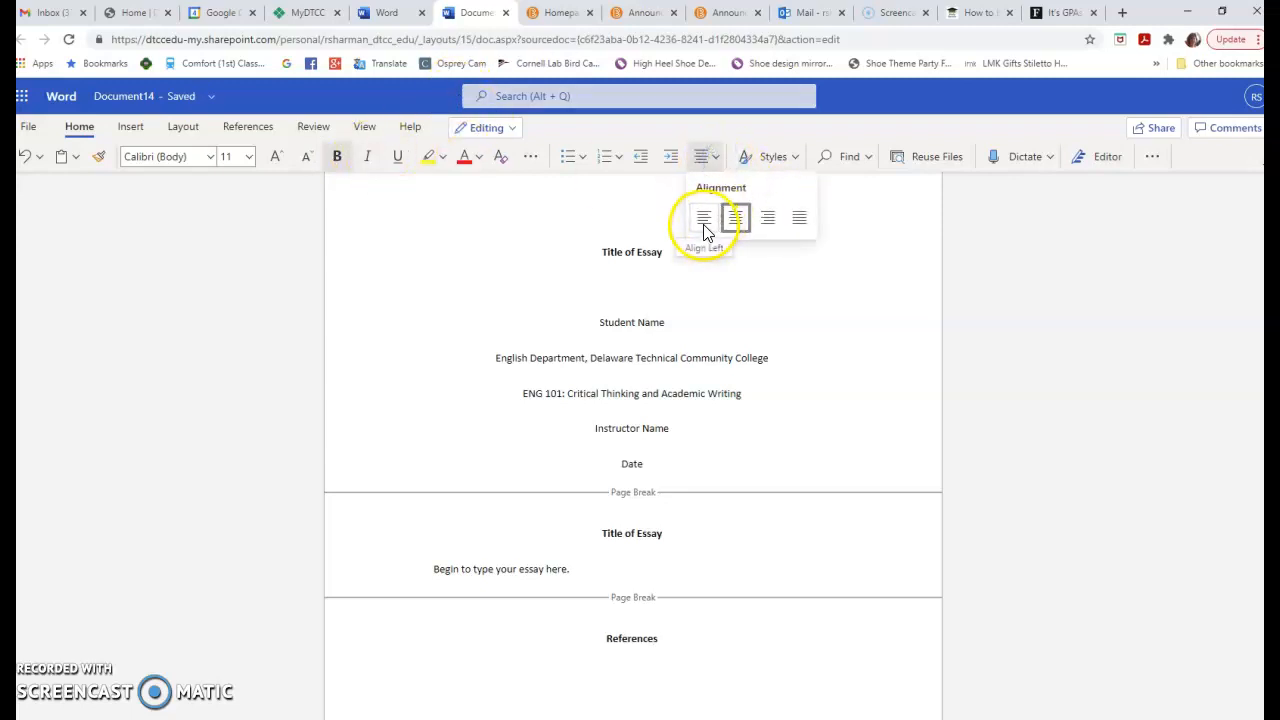
{"action": "left_click", "coordinate": [705, 222]}
{"action": "left_click", "coordinate": [334, 160]}
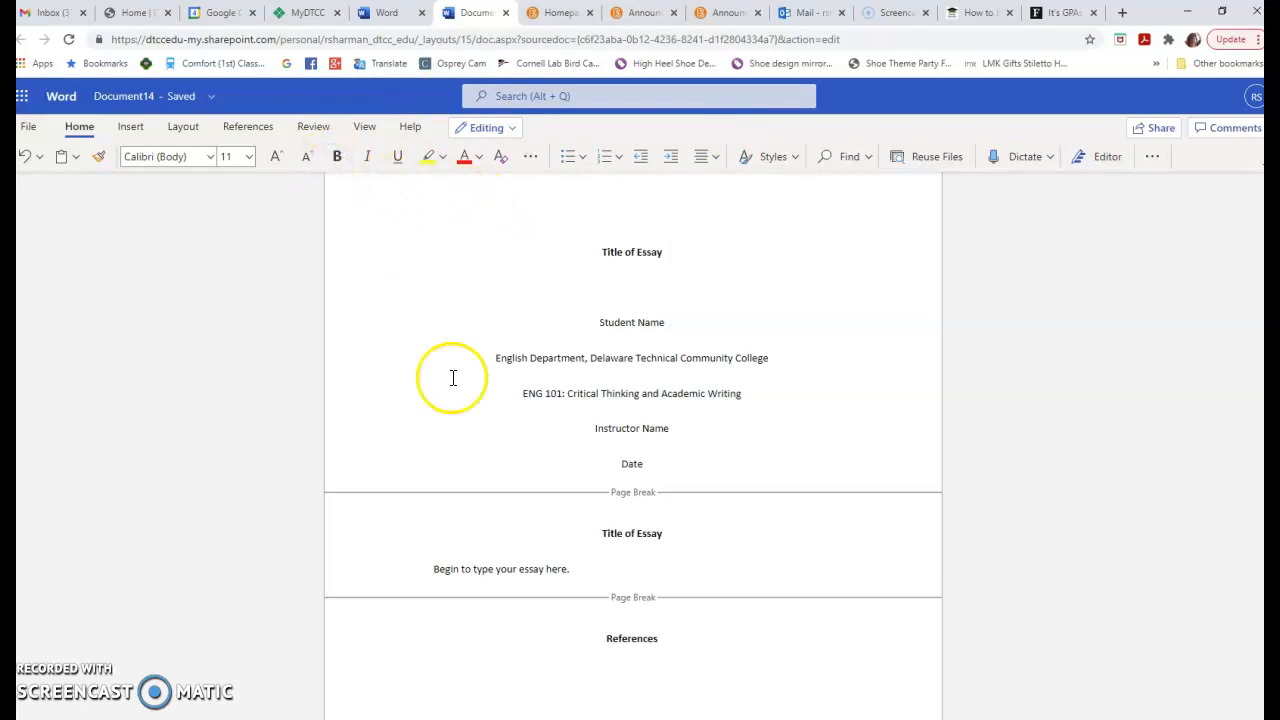
{"action": "scroll", "coordinate": [862, 465], "scroll_direction": "down", "scroll_amount": 3}
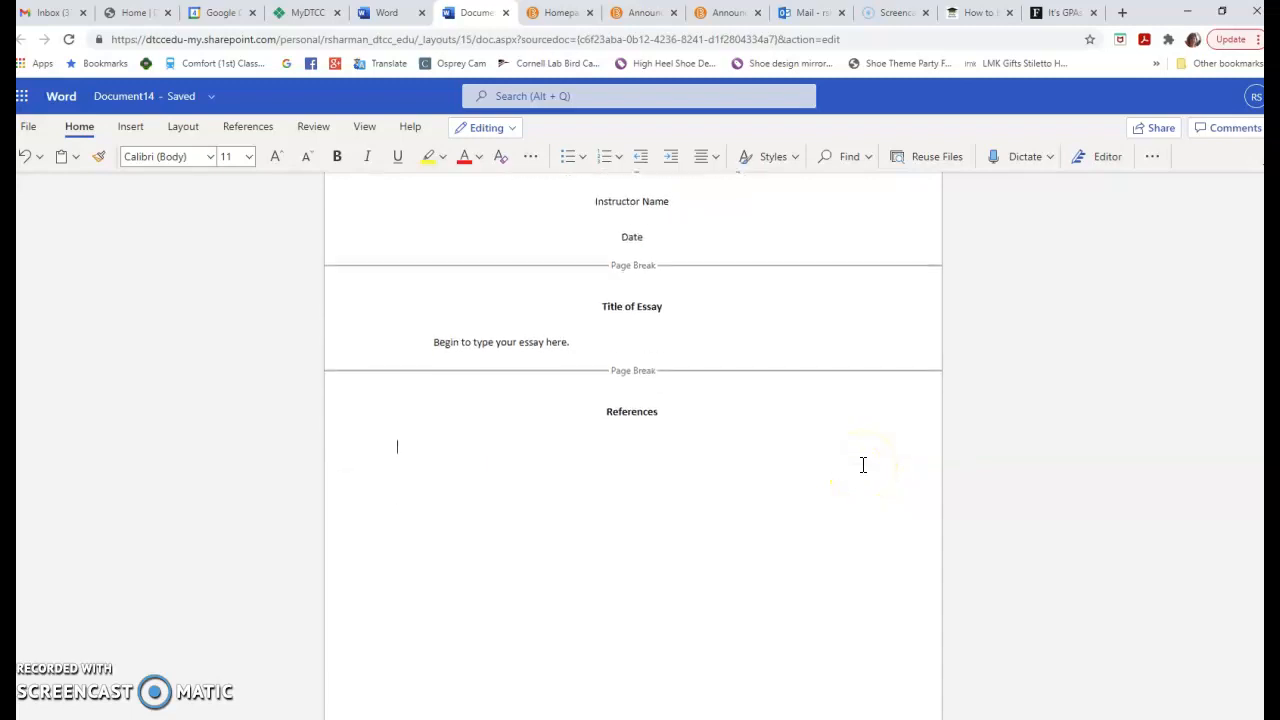
- Apply a hanging special indent to the empty line below the References heading
{"action": "scroll", "coordinate": [864, 468], "scroll_direction": "up", "scroll_amount": 3}
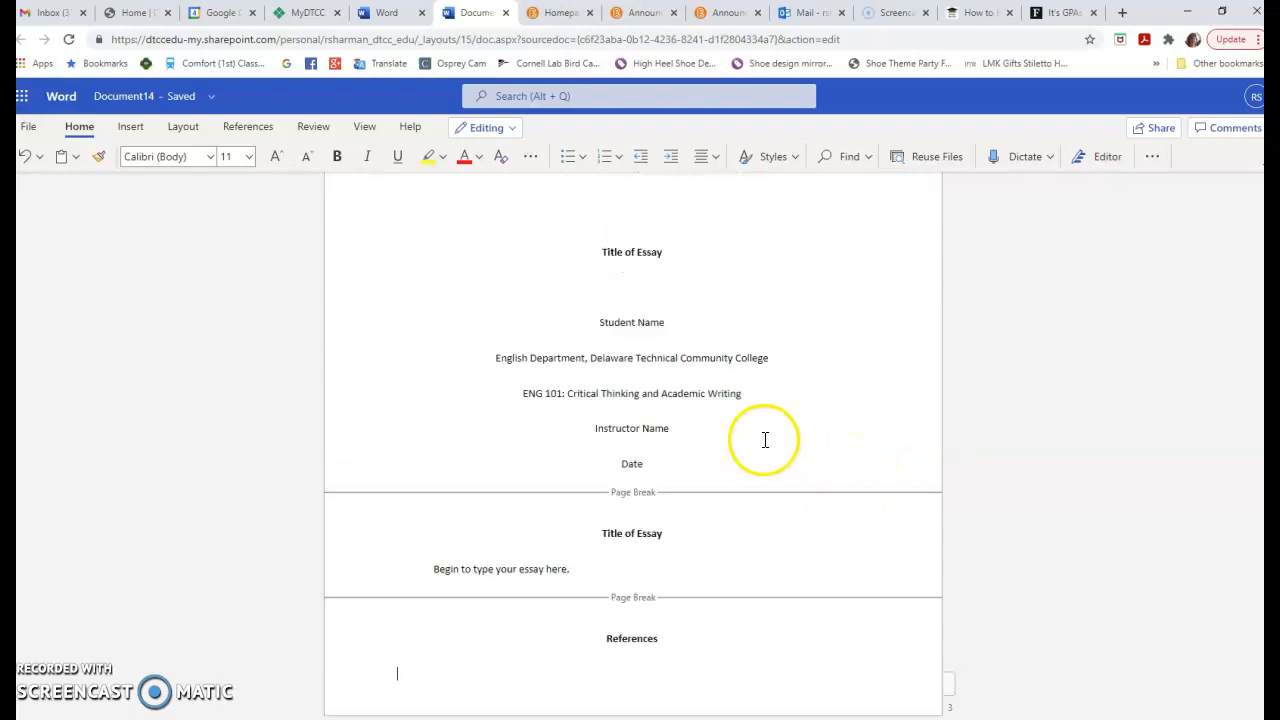
{"action": "left_click", "coordinate": [1153, 160]}
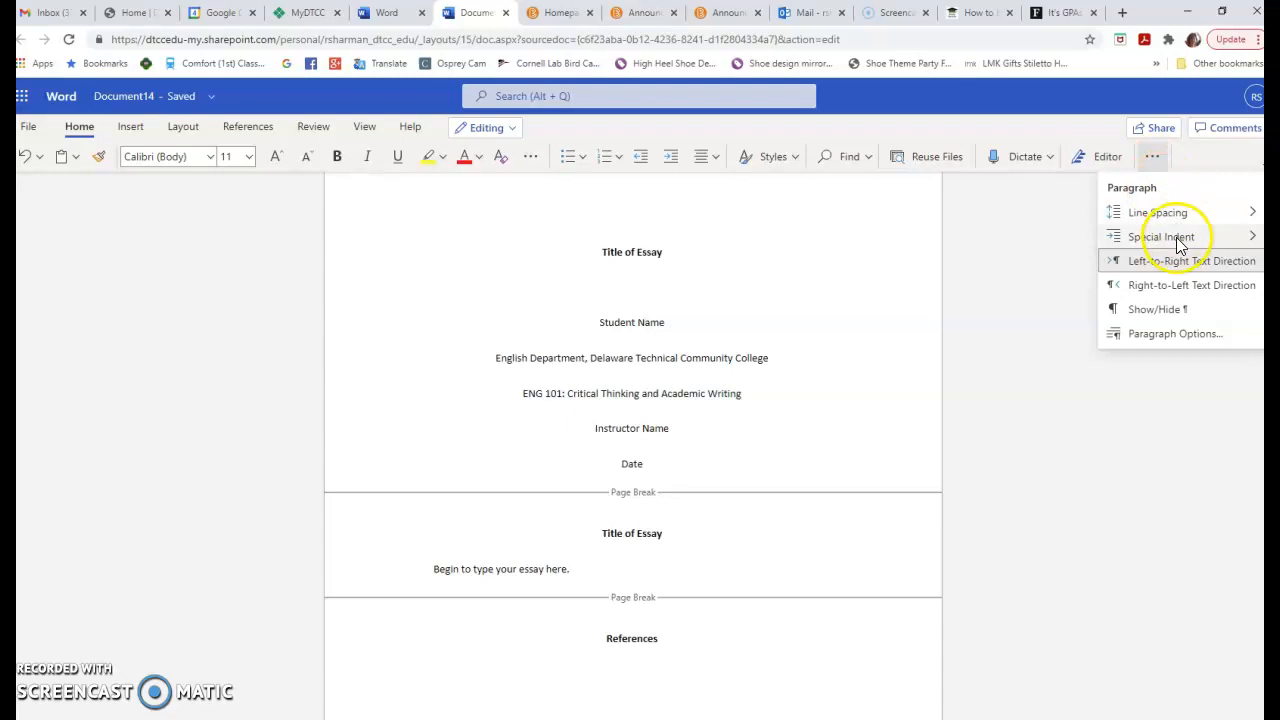
{"action": "mouse_move", "coordinate": [1180, 245]}
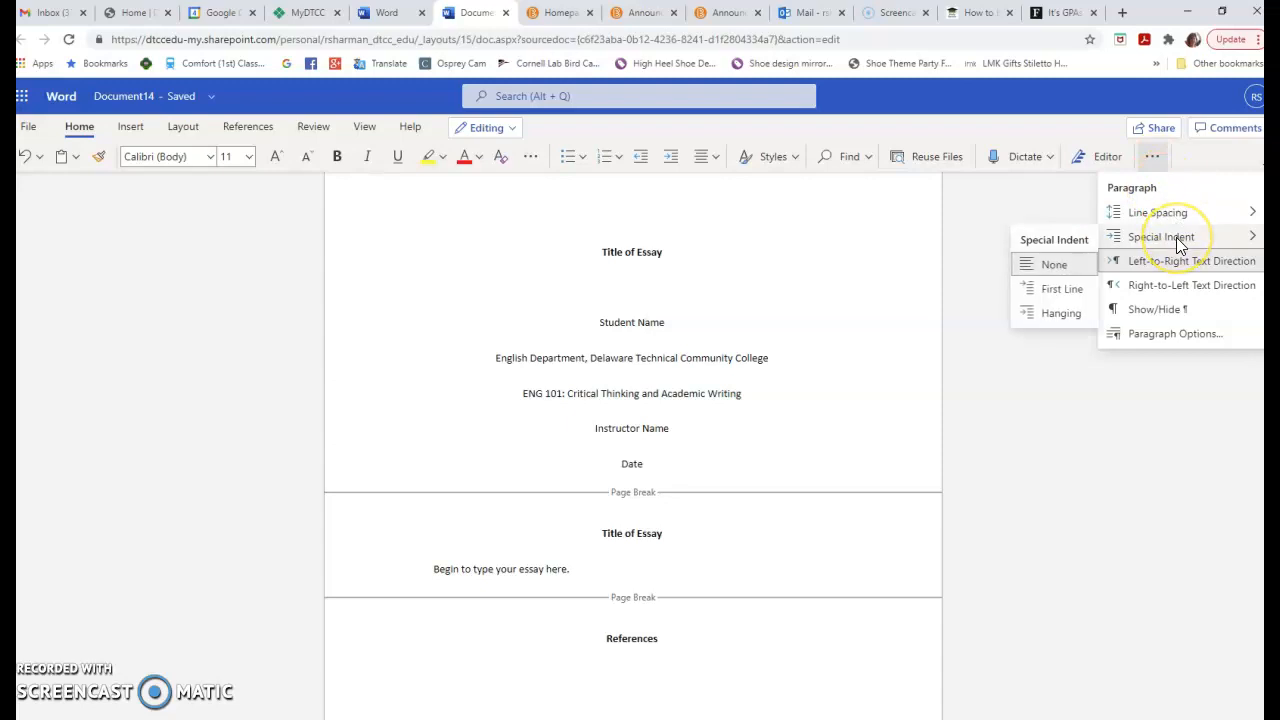
{"action": "left_click", "coordinate": [1051, 311]}
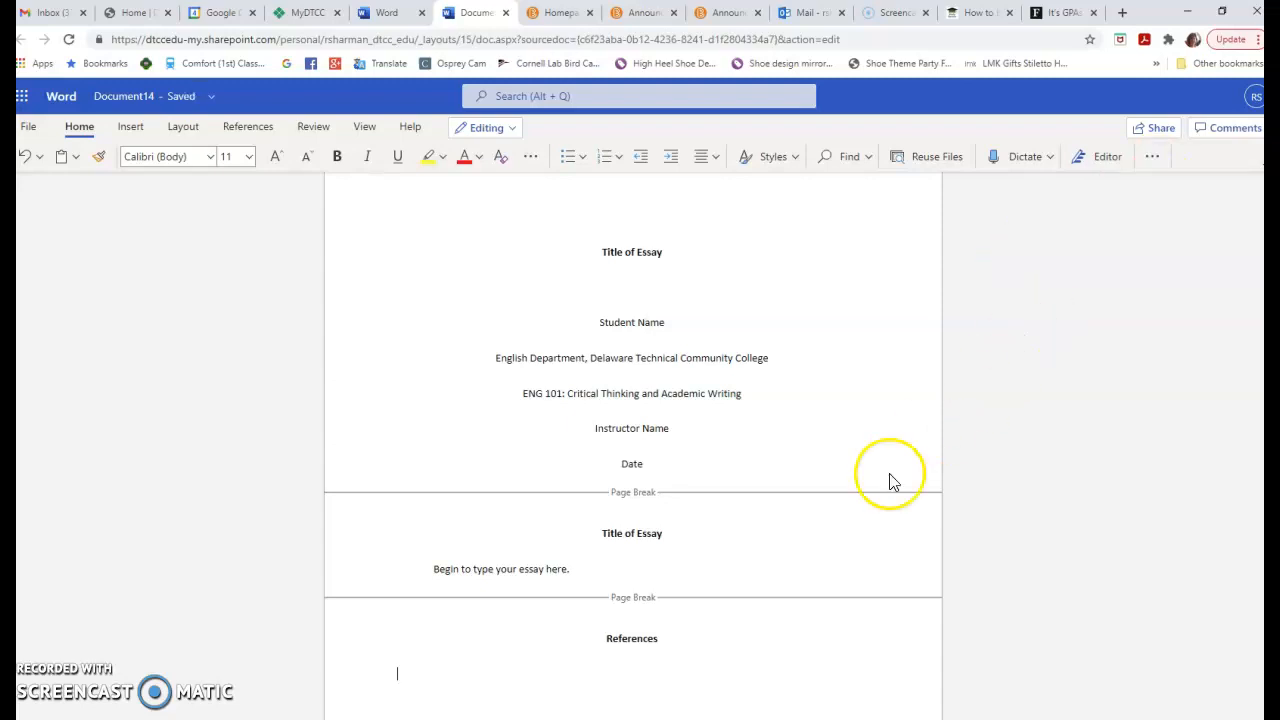
{"action": "scroll", "coordinate": [817, 543], "scroll_direction": "down", "scroll_amount": 1}
{"action": "scroll", "coordinate": [817, 543], "scroll_direction": "down", "scroll_amount": 5}
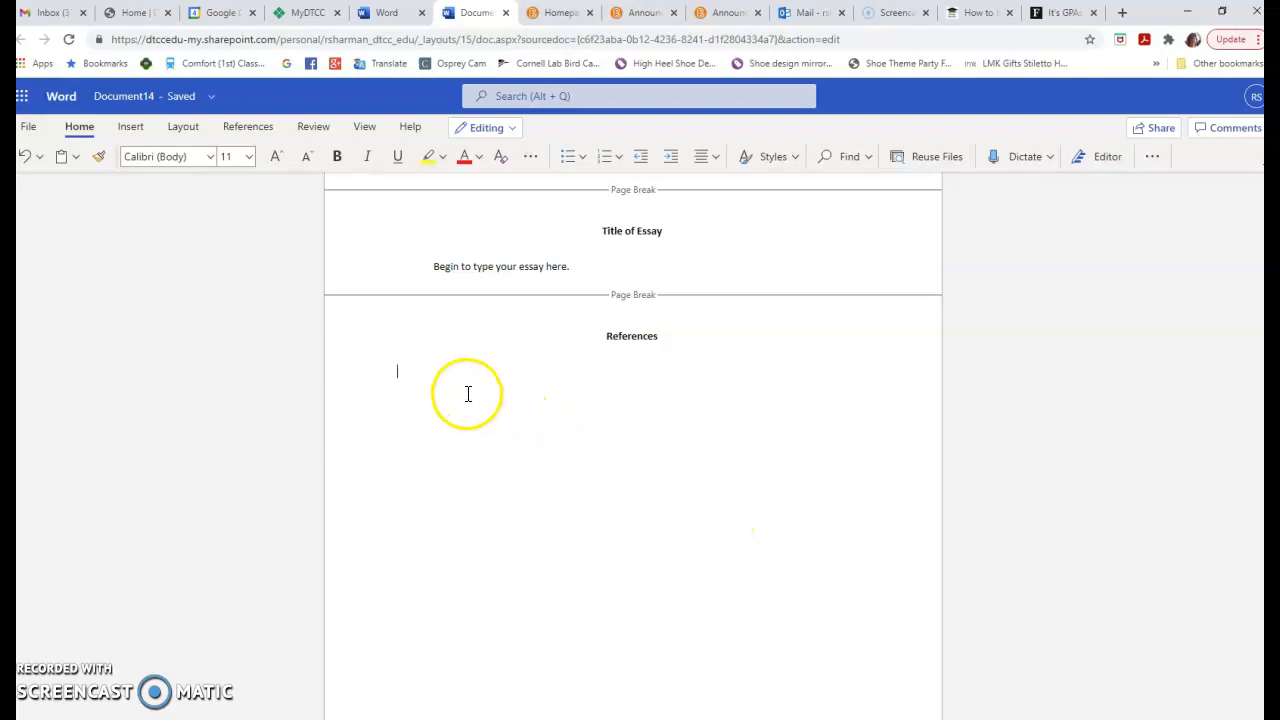
- Switch to the open Forbes and College Study Smarts web articles and check the latter for an author
{"action": "left_click", "coordinate": [1063, 13]}
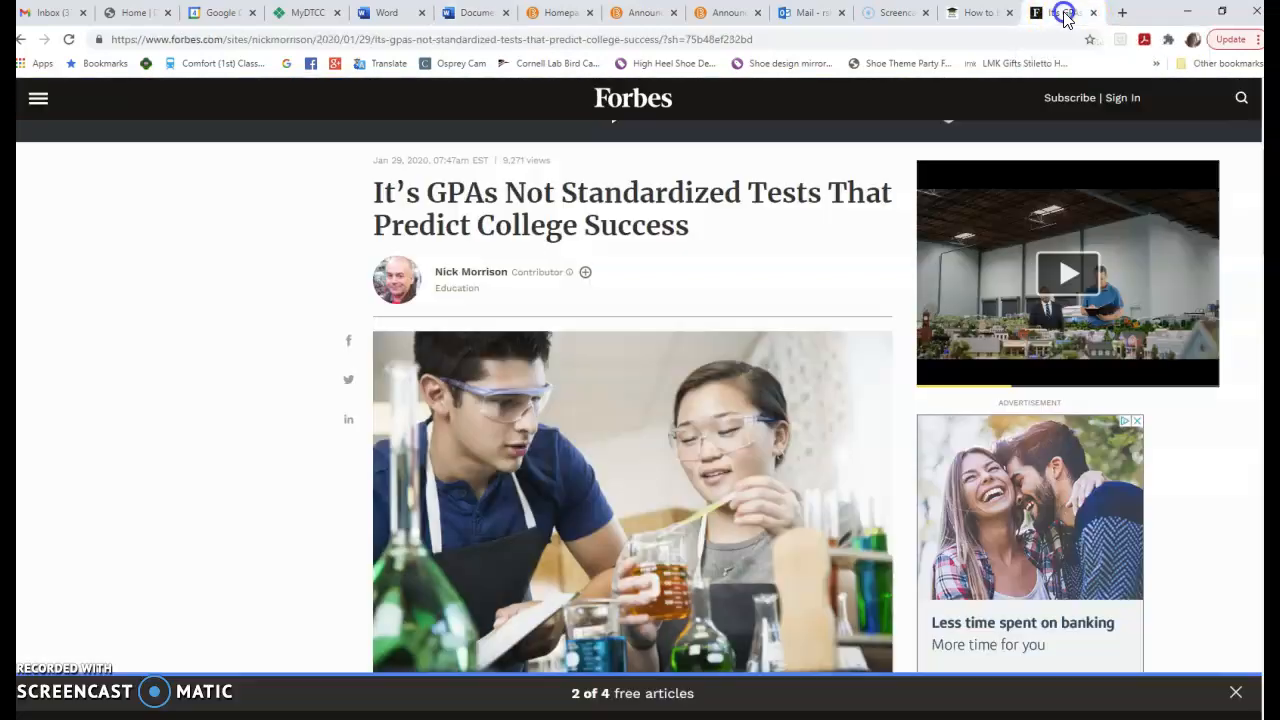
{"action": "left_click", "coordinate": [976, 14]}
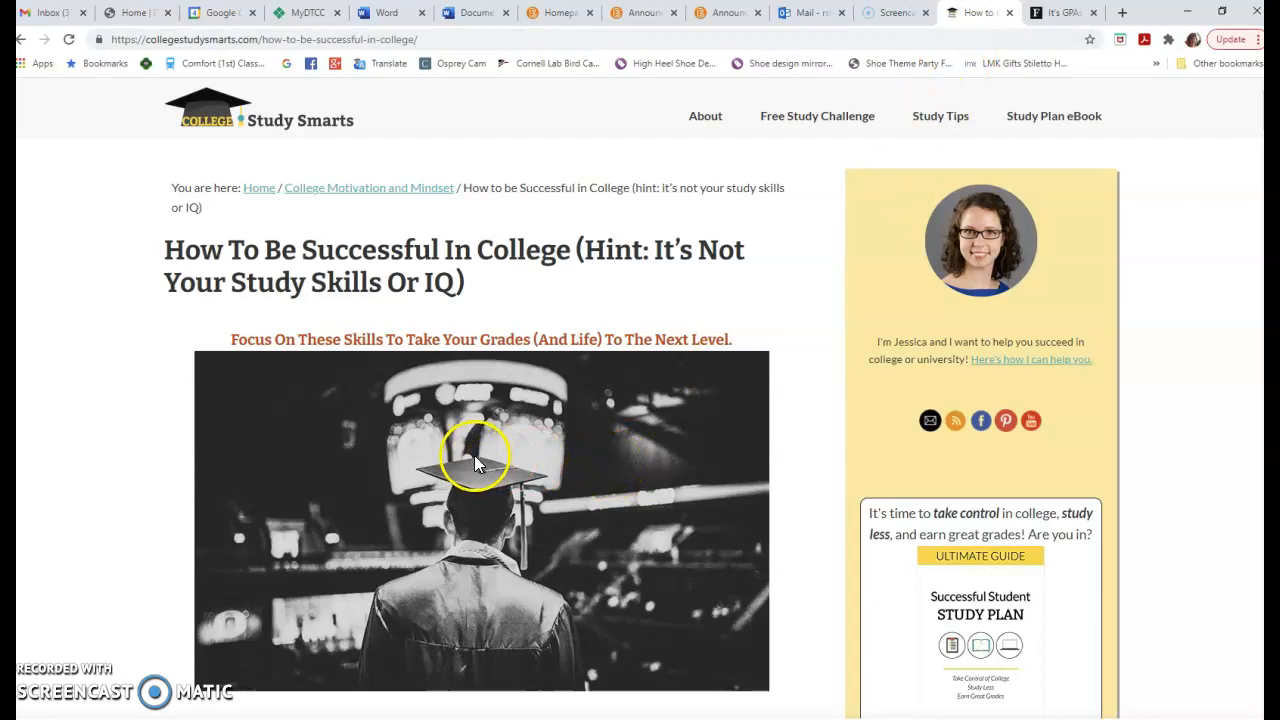
{"action": "scroll", "coordinate": [455, 505], "scroll_direction": "down", "scroll_amount": 1}
{"action": "scroll", "coordinate": [455, 505], "scroll_direction": "up", "scroll_amount": 1}
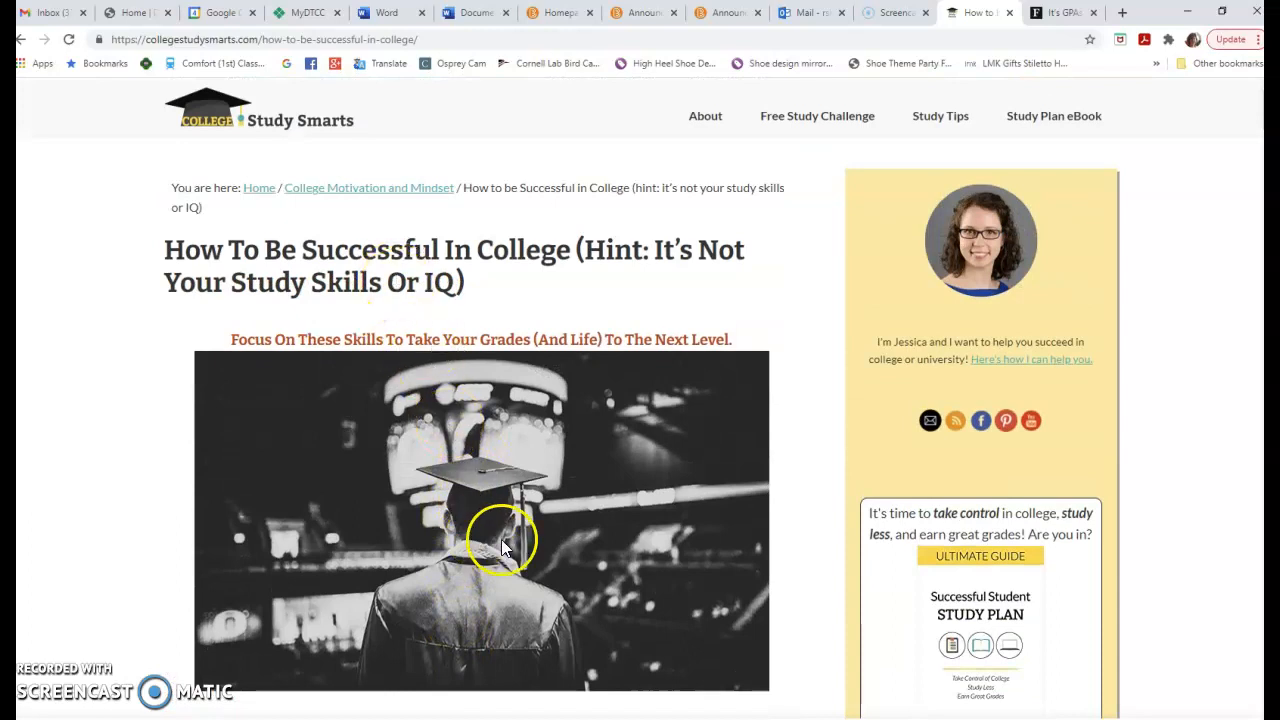
{"action": "scroll", "coordinate": [501, 539], "scroll_direction": "down", "scroll_amount": 2}
{"action": "scroll", "coordinate": [501, 537], "scroll_direction": "down", "scroll_amount": 10}
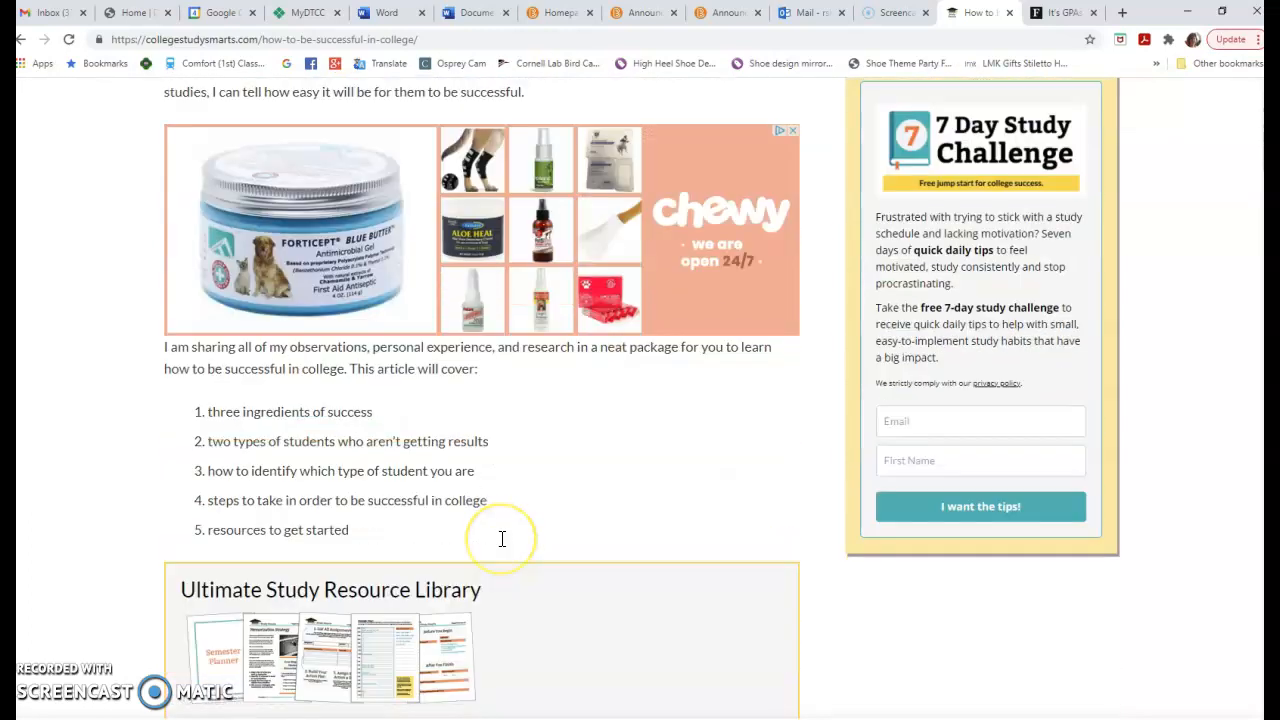
{"action": "scroll", "coordinate": [503, 540], "scroll_direction": "up", "scroll_amount": 12}
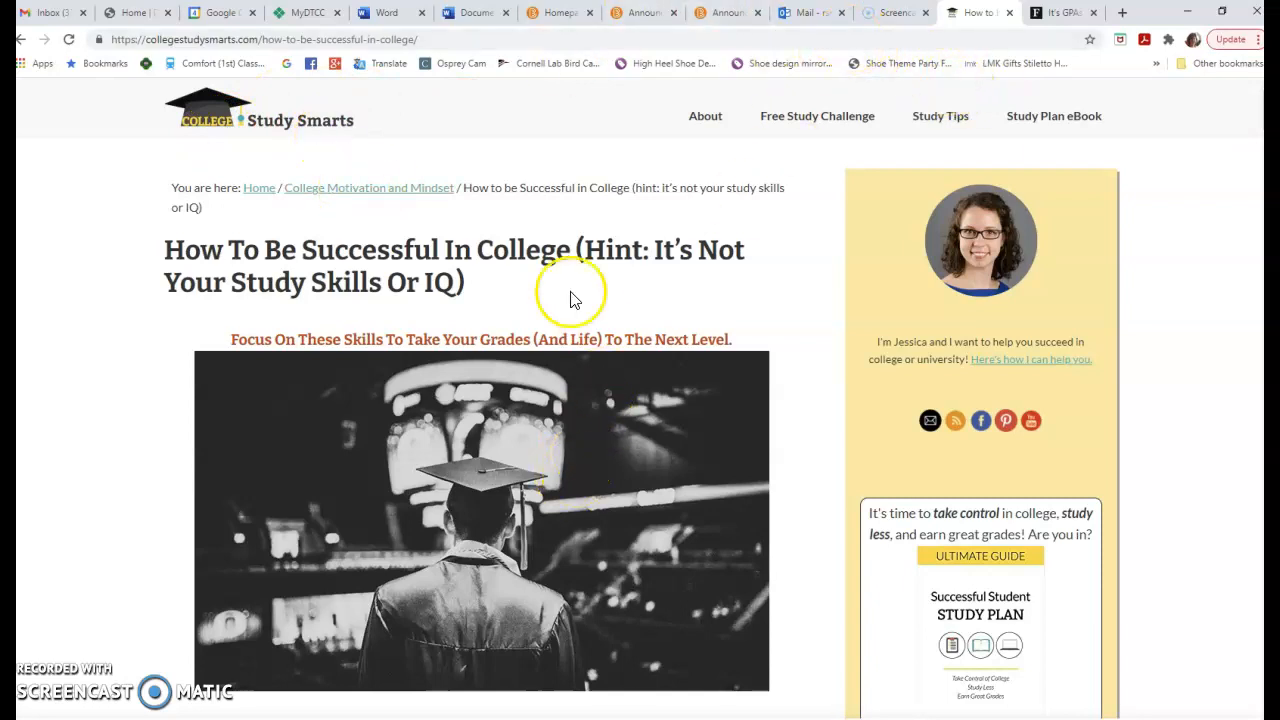
- Return to the Word document and begin the entry below the References heading with "College Study Smarts. ("
{"action": "left_click", "coordinate": [476, 14]}
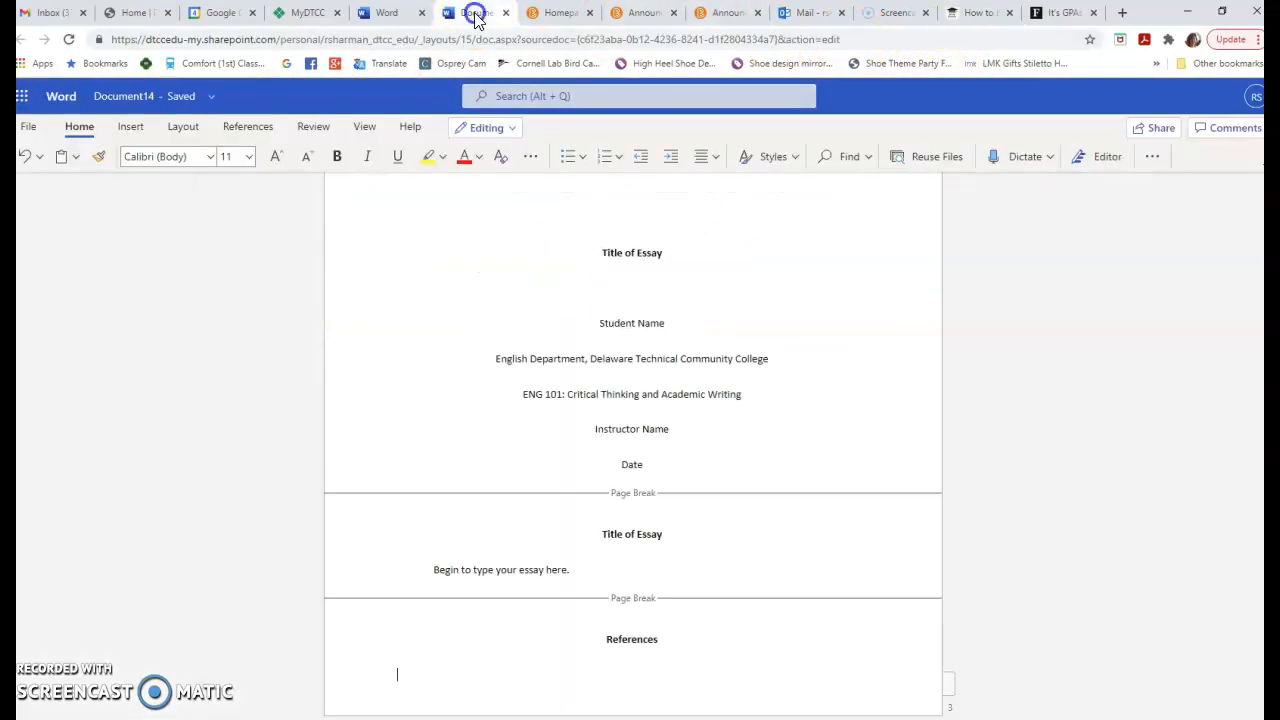
{"action": "left_click", "coordinate": [608, 677]}
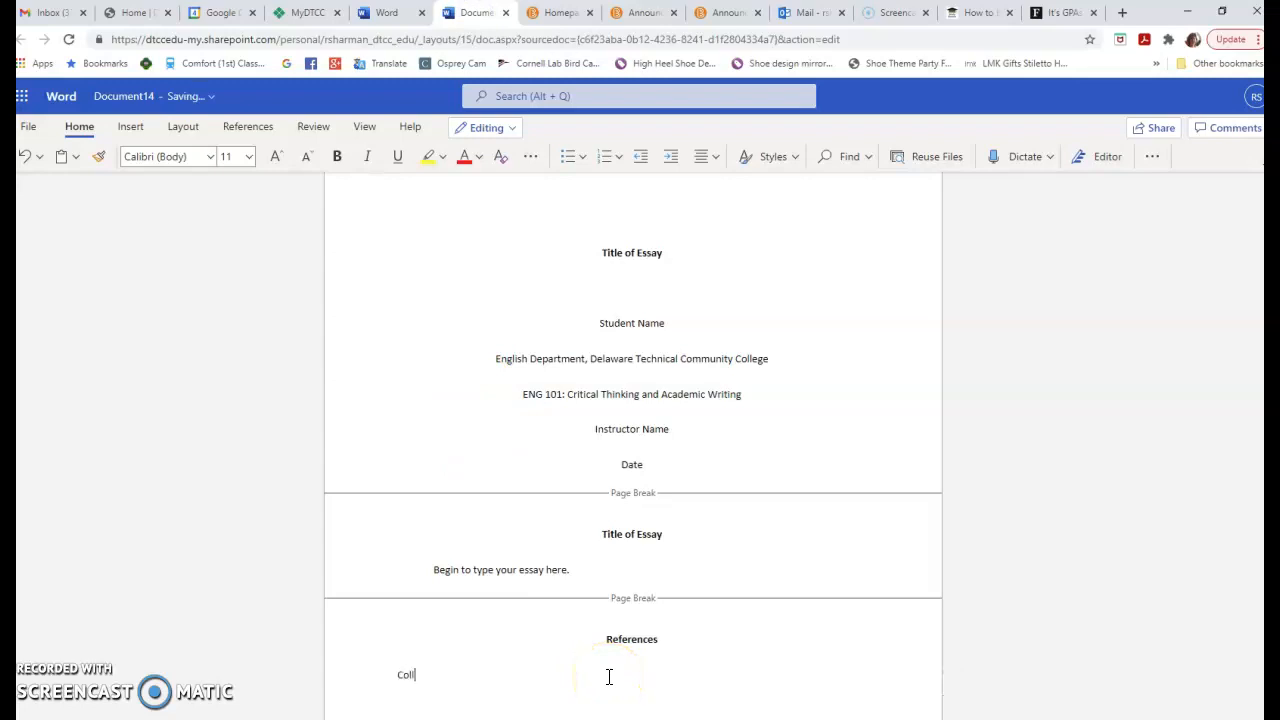
{"action": "type", "text": "College Study Smarts. ("}
- Examine the College Study Smarts article down to its author box and comments for the author and publication date
{"action": "left_click", "coordinate": [973, 12]}
{"action": "scroll", "coordinate": [551, 507], "scroll_direction": "down", "scroll_amount": 6}
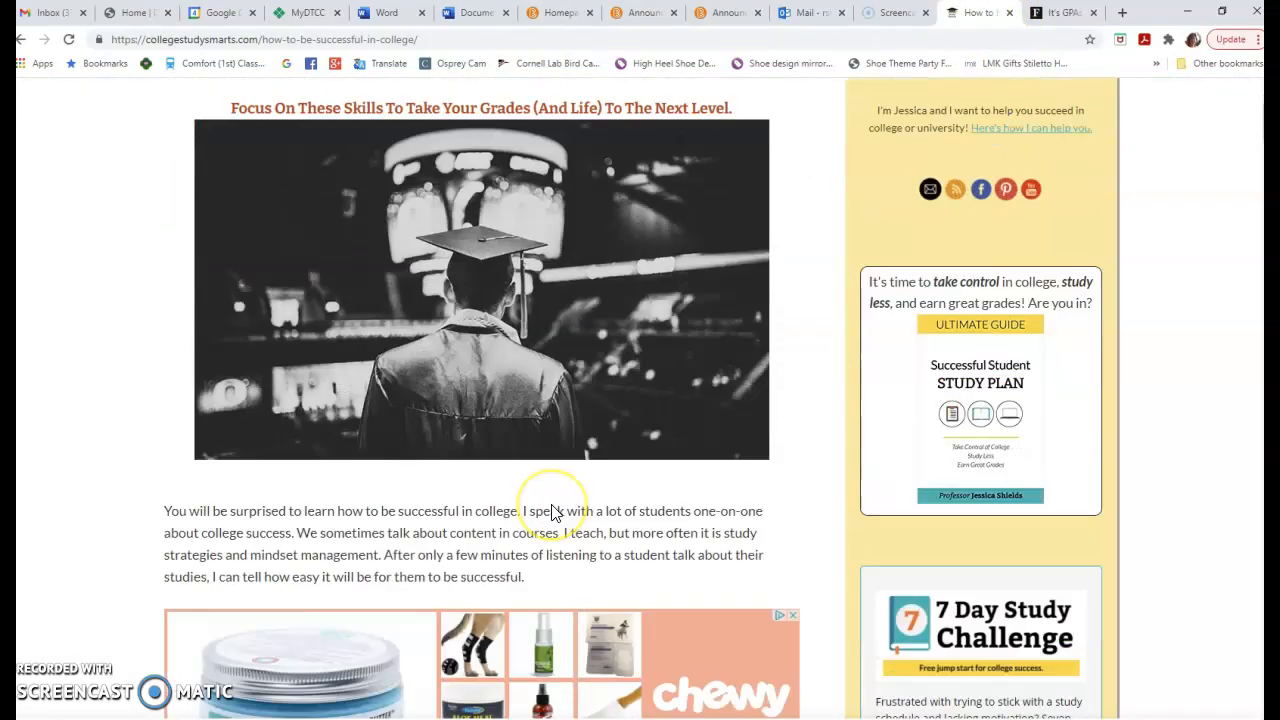
{"action": "scroll", "coordinate": [551, 513], "scroll_direction": "down", "scroll_amount": 16}
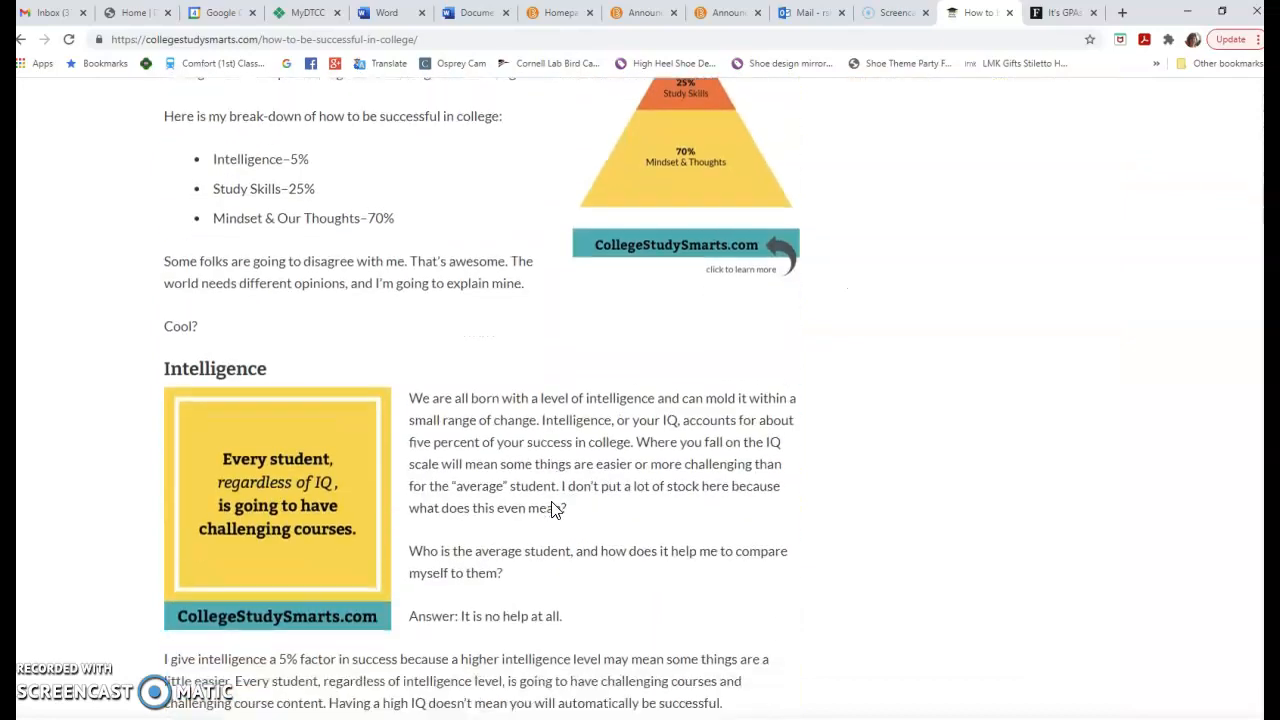
{"action": "scroll", "coordinate": [551, 508], "scroll_direction": "down", "scroll_amount": 13}
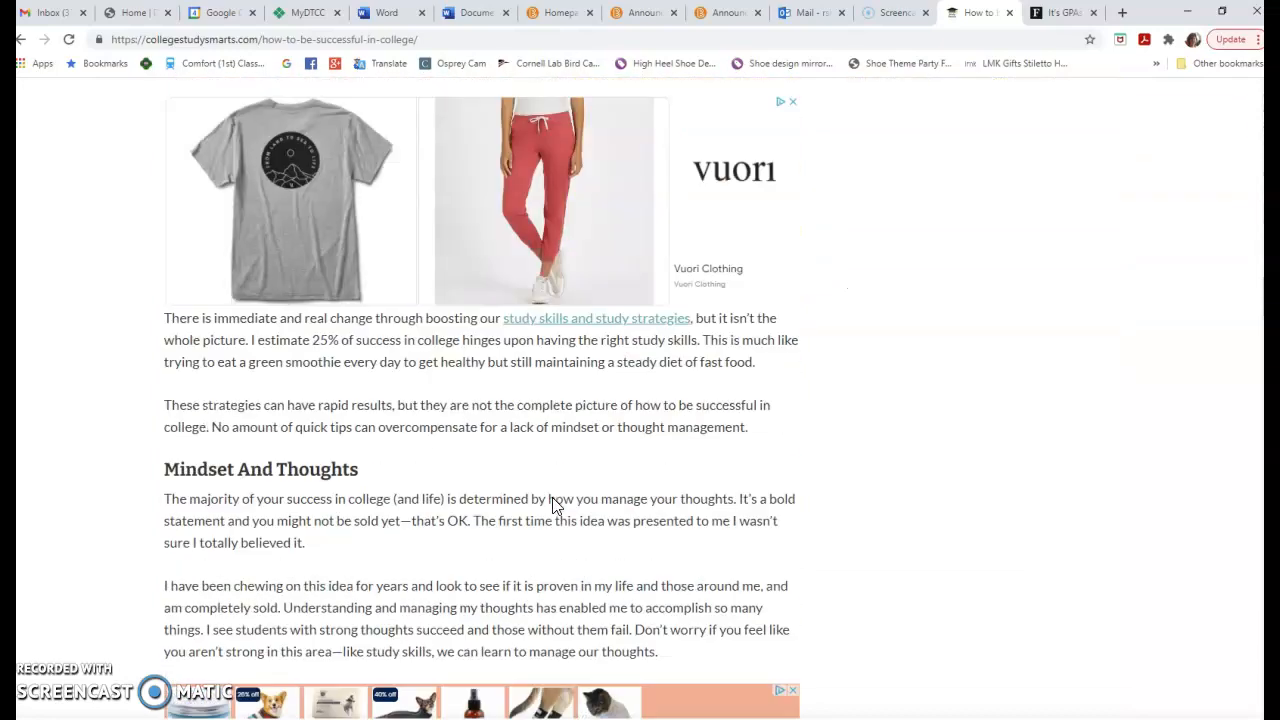
{"action": "scroll", "coordinate": [553, 500], "scroll_direction": "down", "scroll_amount": 16}
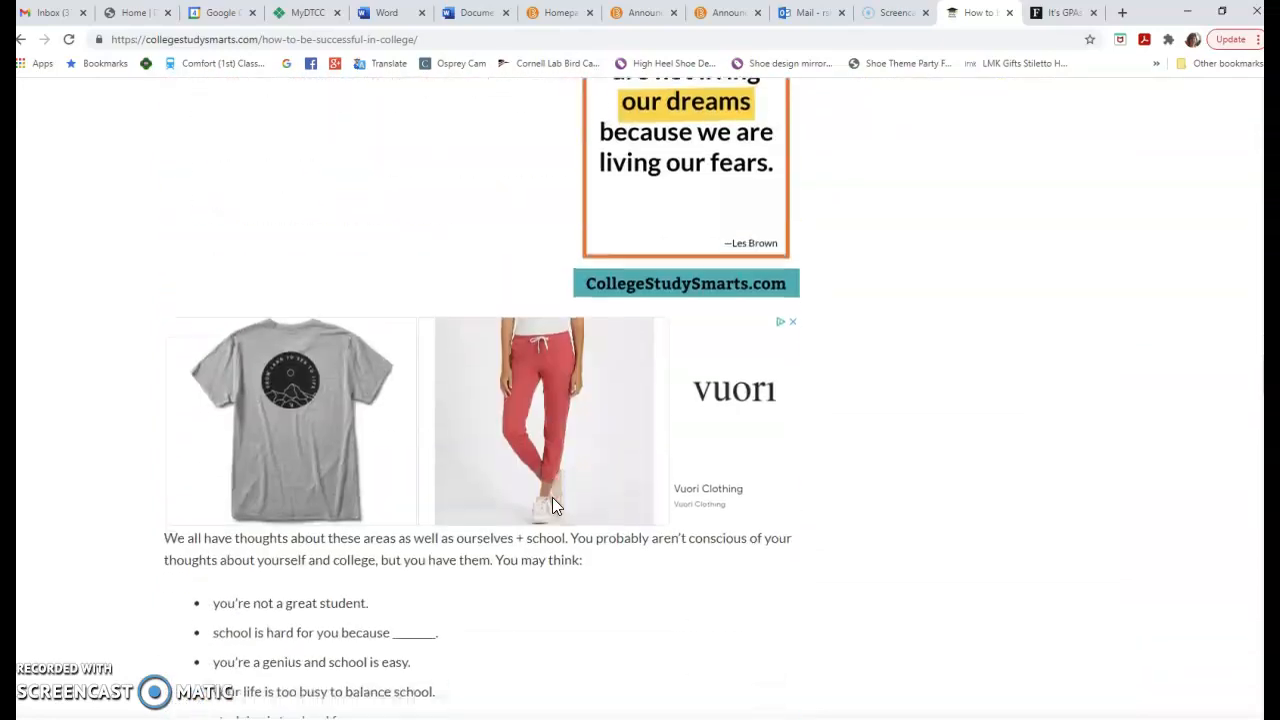
{"action": "scroll", "coordinate": [552, 498], "scroll_direction": "down", "scroll_amount": 15}
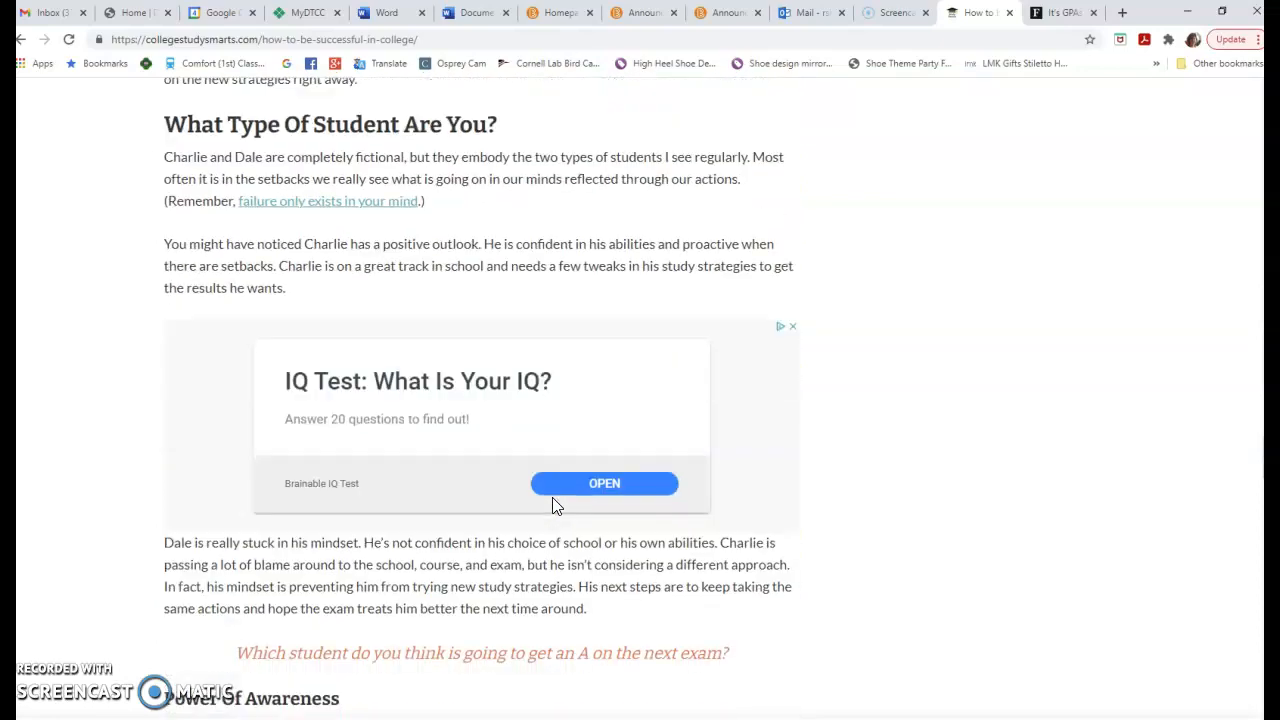
{"action": "scroll", "coordinate": [557, 507], "scroll_direction": "down", "scroll_amount": 12}
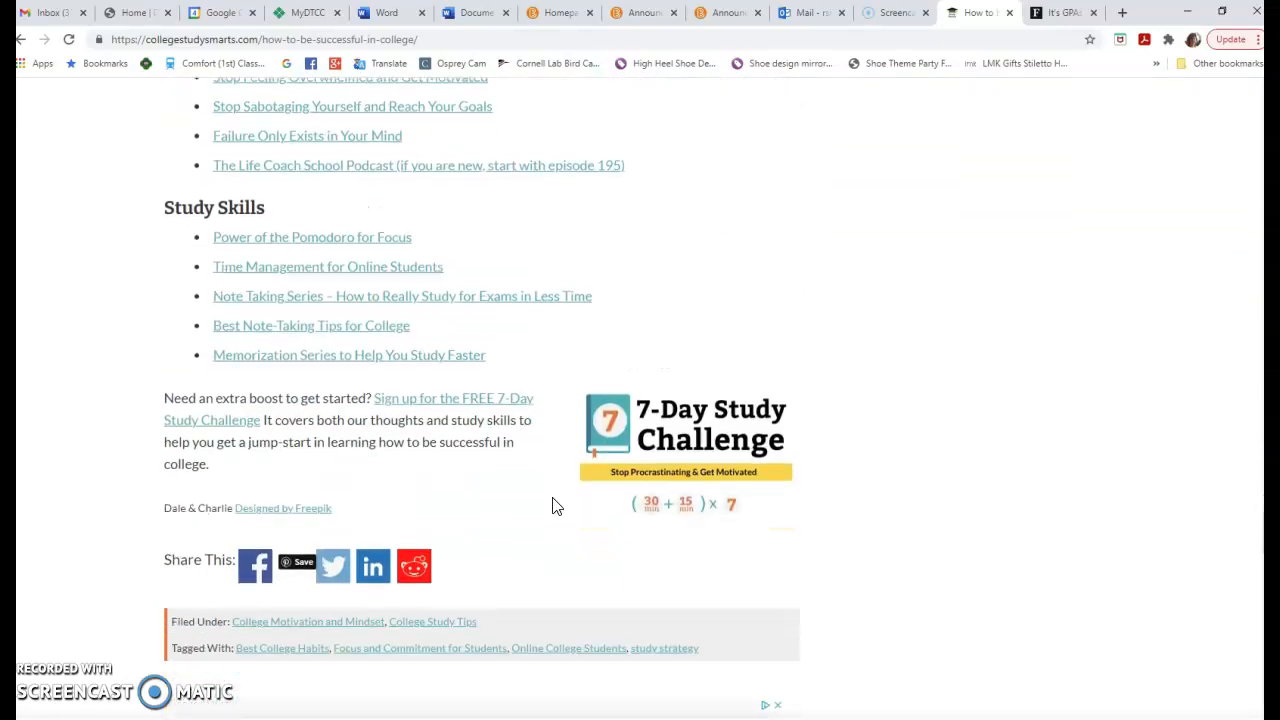
{"action": "scroll", "coordinate": [557, 507], "scroll_direction": "up", "scroll_amount": 2}
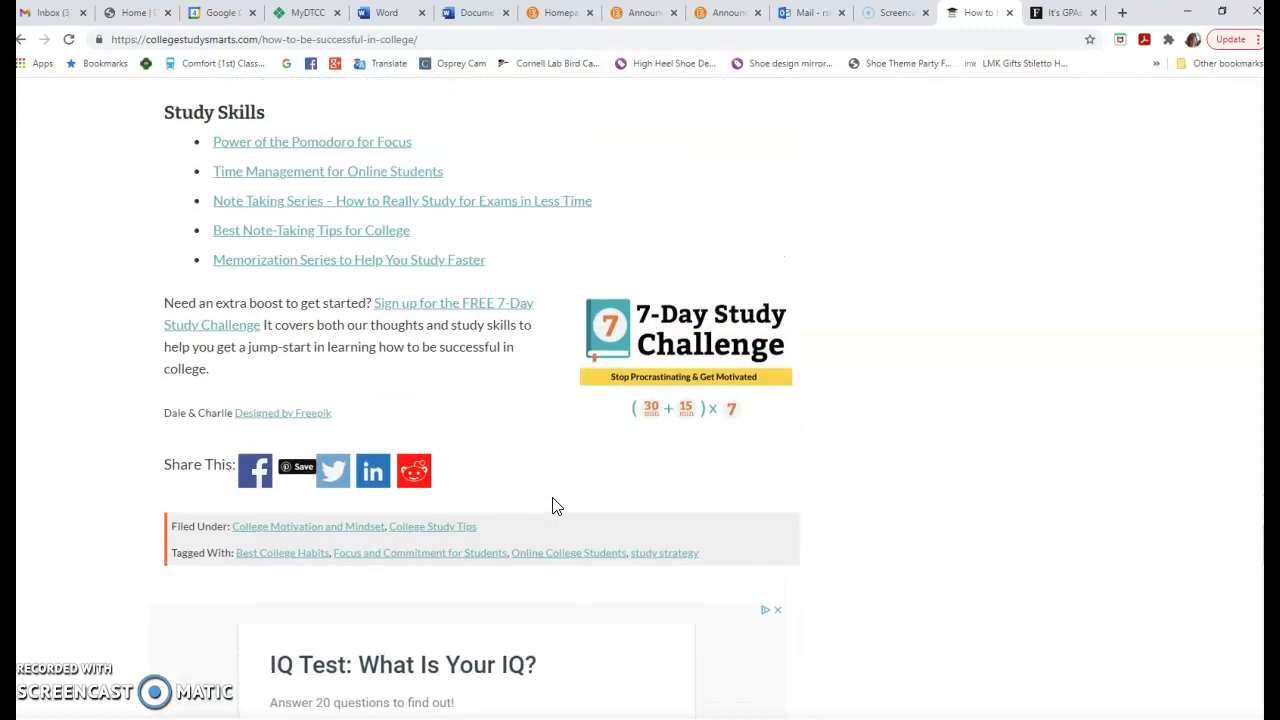
{"action": "scroll", "coordinate": [557, 507], "scroll_direction": "up", "scroll_amount": 1}
{"action": "scroll", "coordinate": [557, 507], "scroll_direction": "down", "scroll_amount": 6}
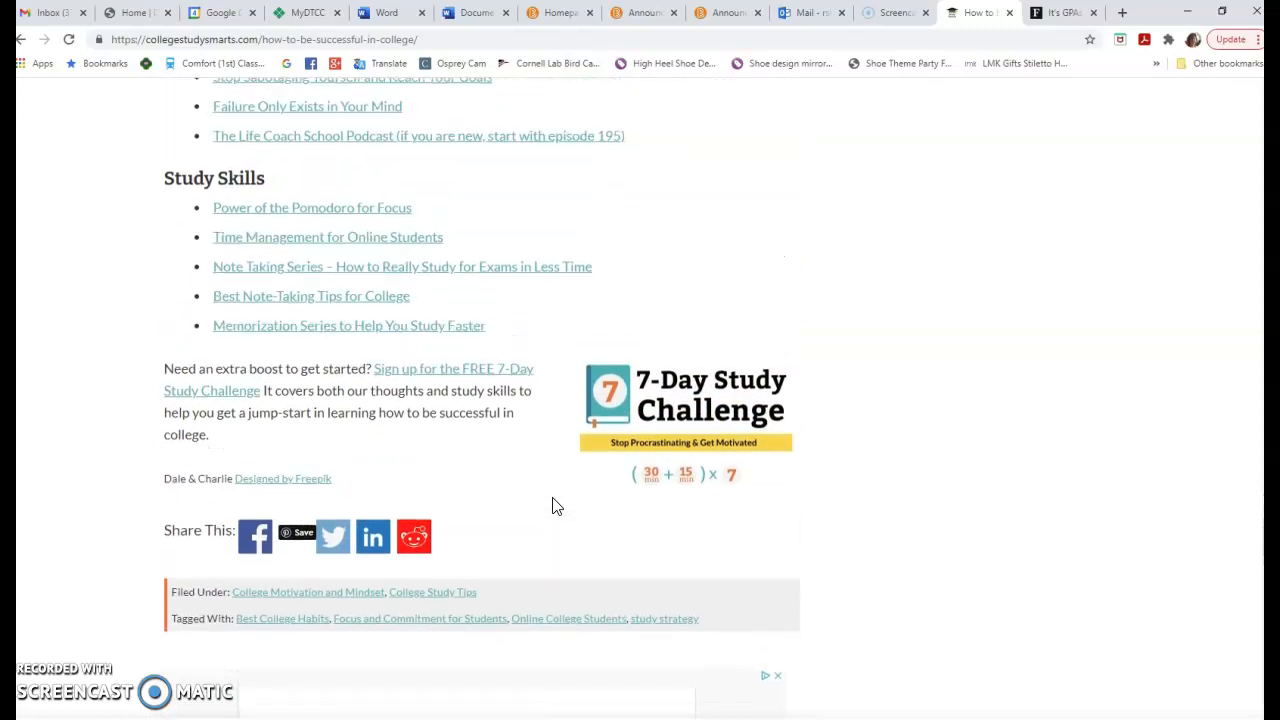
{"action": "scroll", "coordinate": [553, 505], "scroll_direction": "down", "scroll_amount": 8}
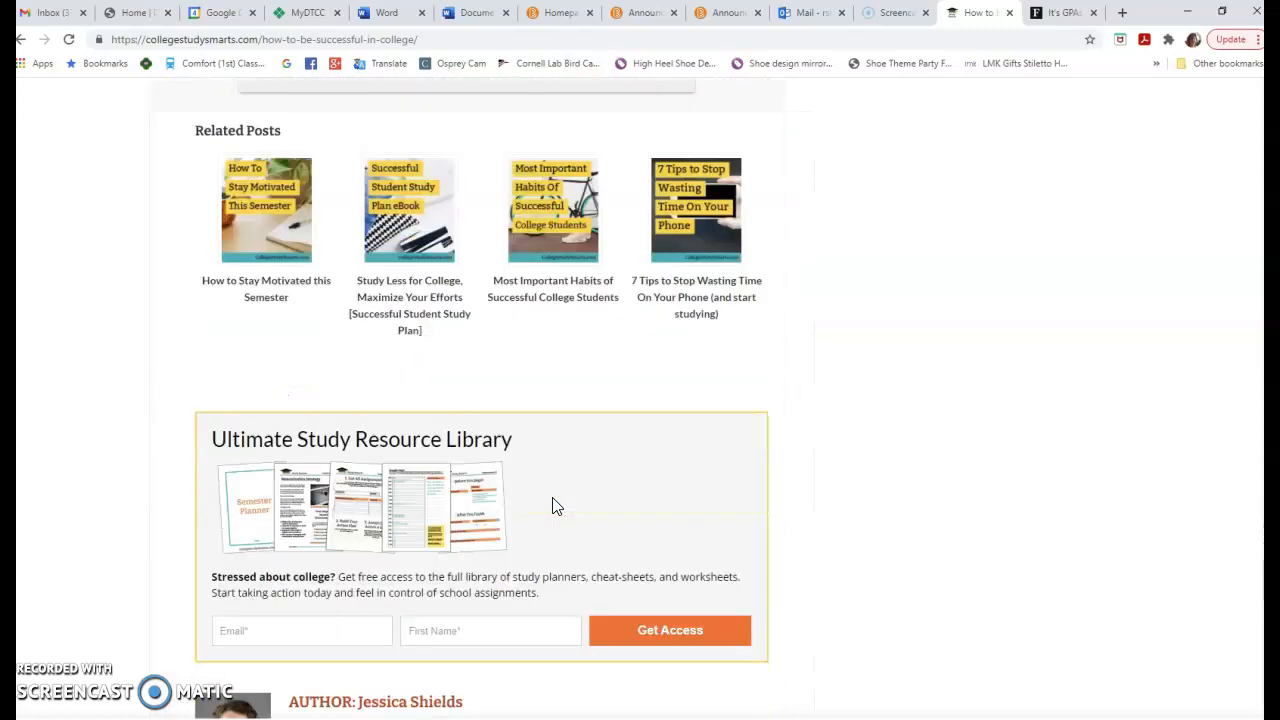
{"action": "scroll", "coordinate": [553, 505], "scroll_direction": "up", "scroll_amount": 2}
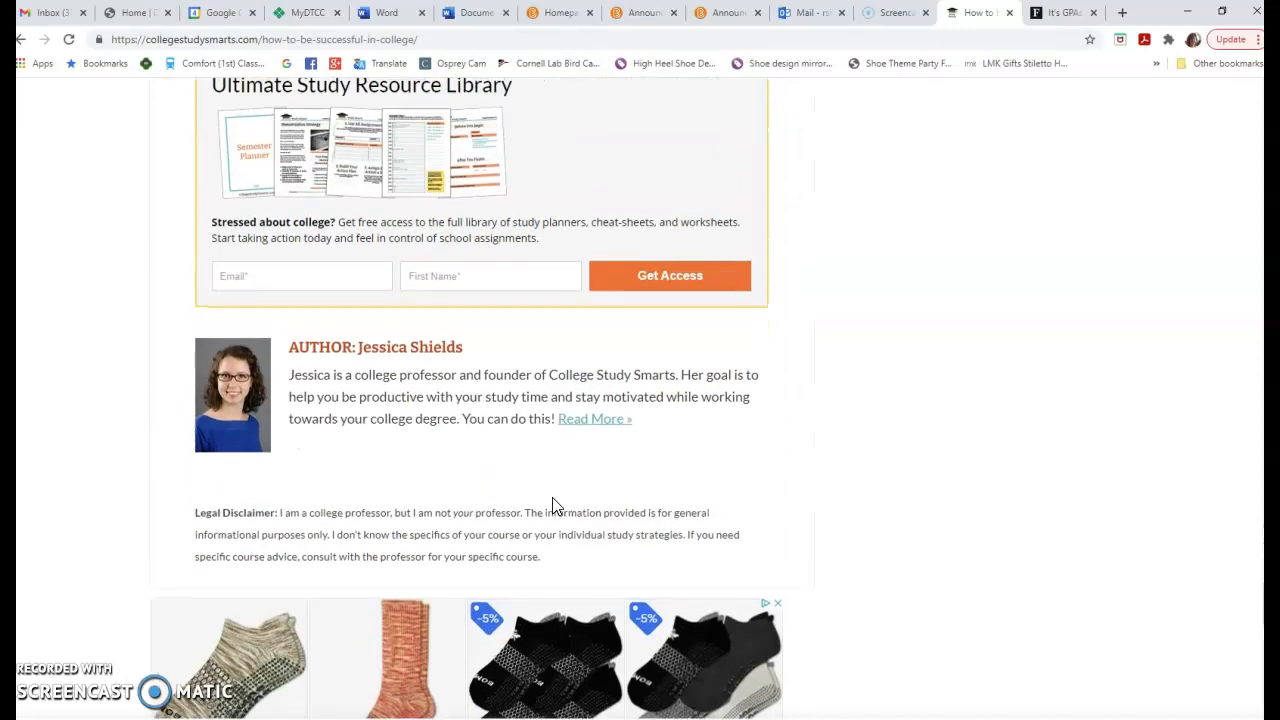
{"action": "scroll", "coordinate": [553, 500], "scroll_direction": "up", "scroll_amount": 2}
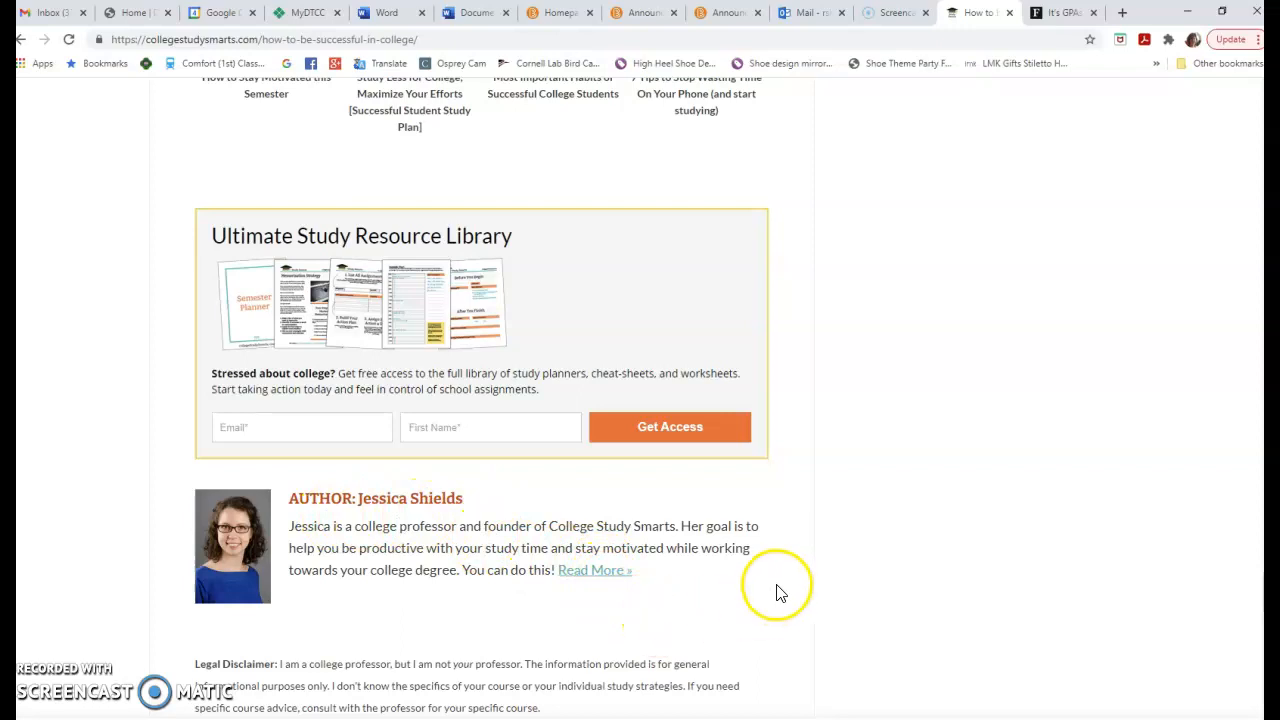
{"action": "scroll", "coordinate": [774, 591], "scroll_direction": "down", "scroll_amount": 7}
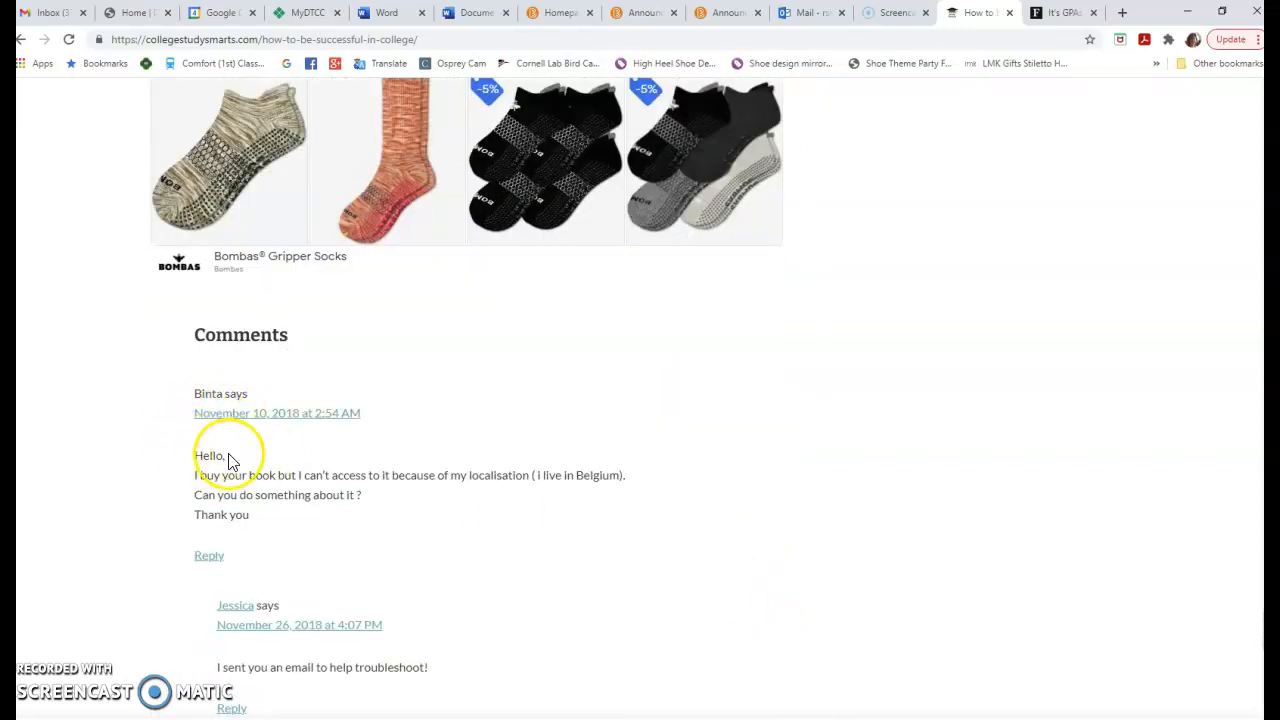
{"action": "scroll", "coordinate": [762, 525], "scroll_direction": "down", "scroll_amount": 2}
{"action": "scroll", "coordinate": [760, 524], "scroll_direction": "up", "scroll_amount": 4}
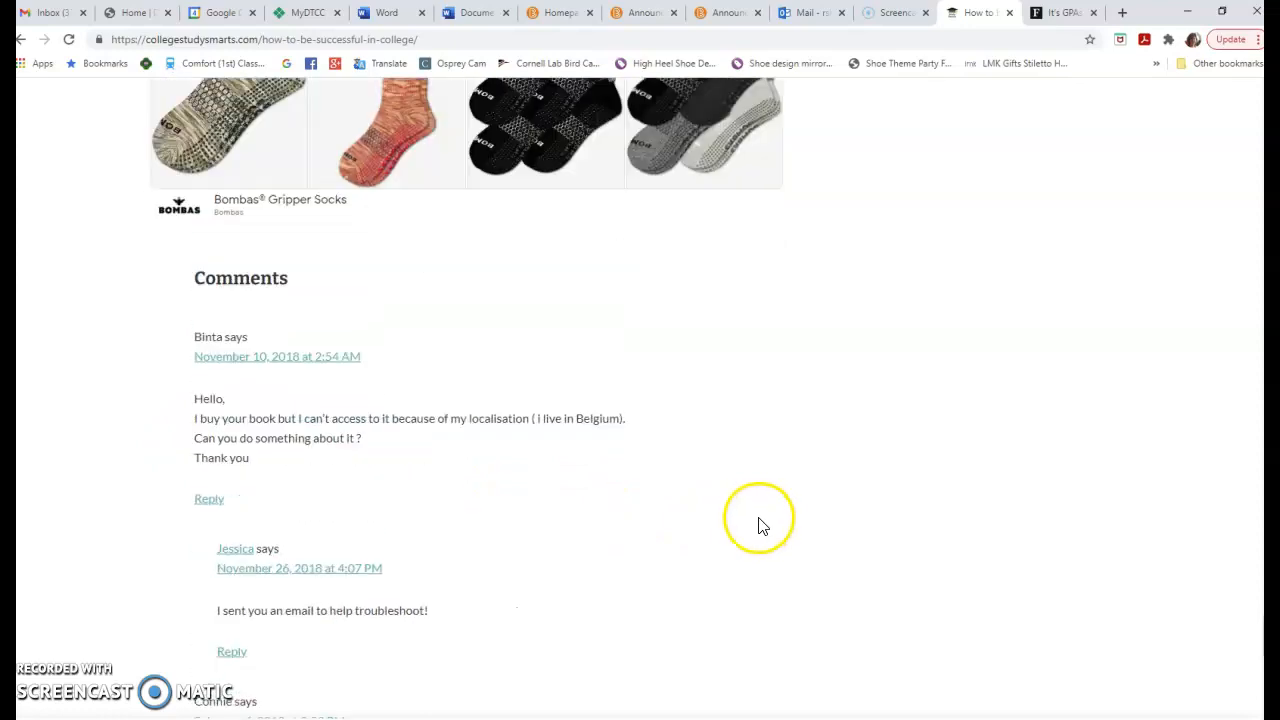
{"action": "scroll", "coordinate": [760, 526], "scroll_direction": "up", "scroll_amount": 4}
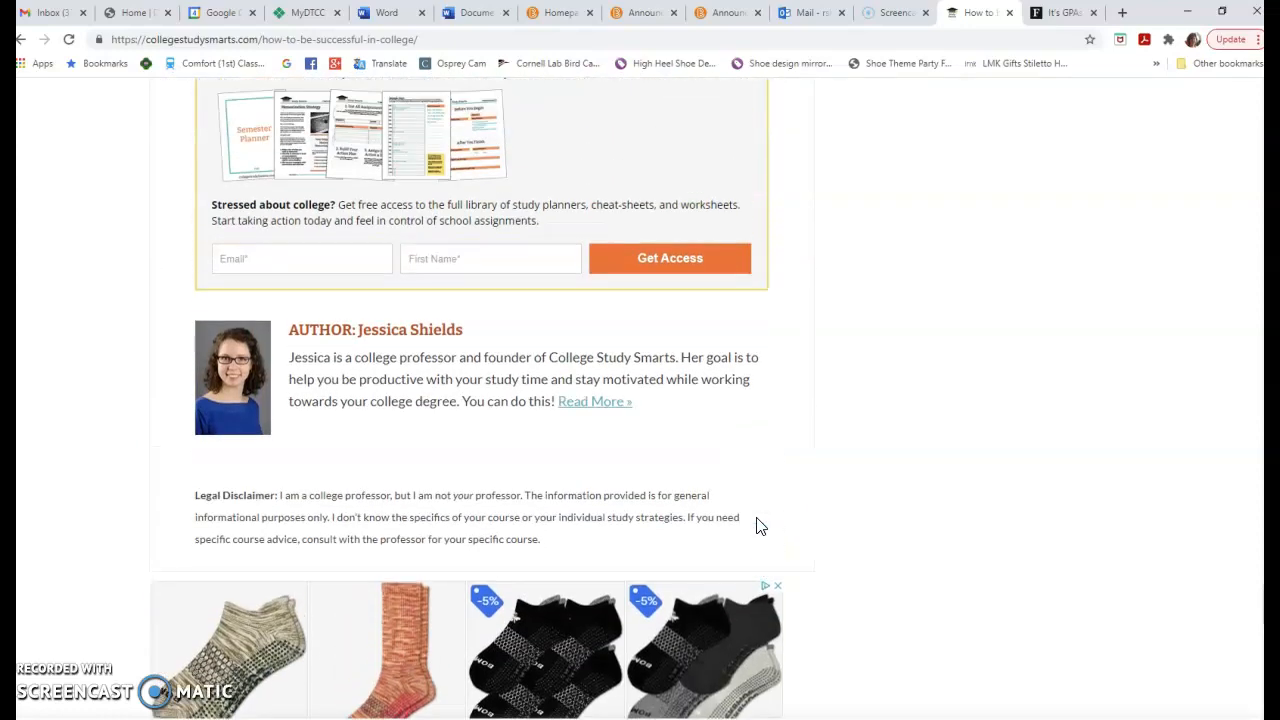
{"action": "scroll", "coordinate": [757, 527], "scroll_direction": "up", "scroll_amount": 1}
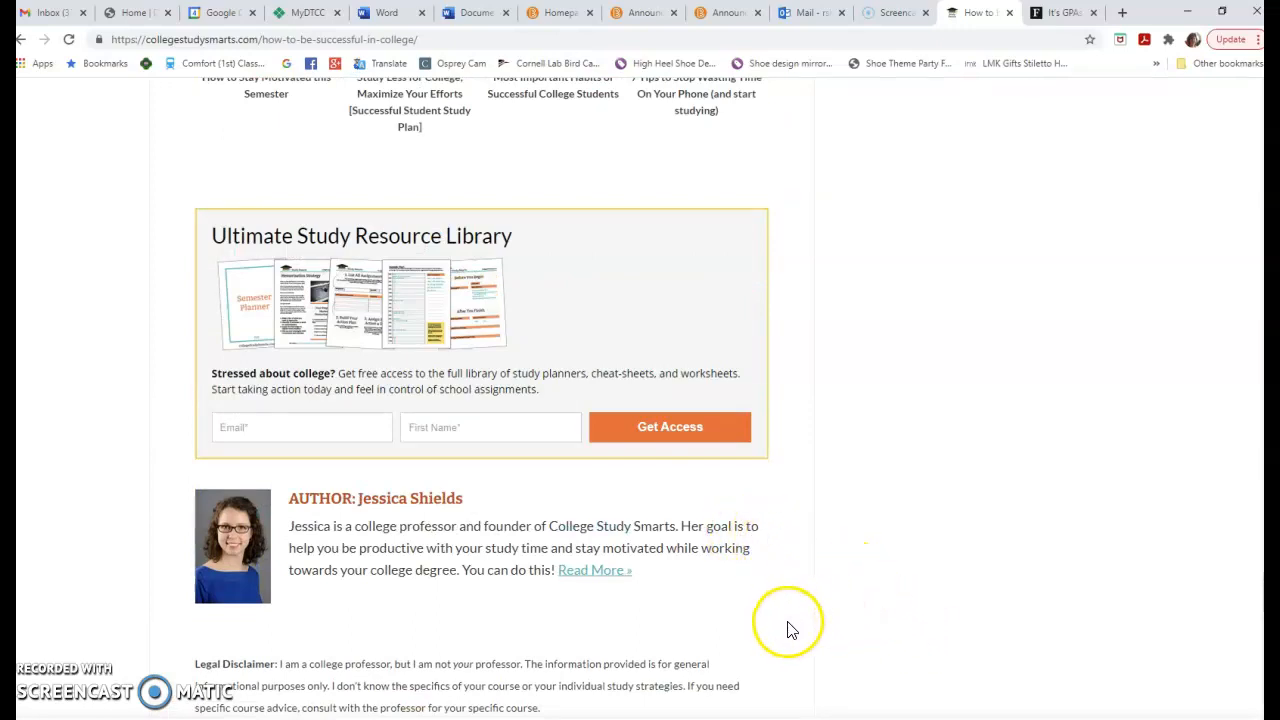
- Back in the Word document, replace "College Study Smarts" with the article author's surname and first initial, and complete the date as "(n.d.)."
{"action": "left_click", "coordinate": [395, 22]}
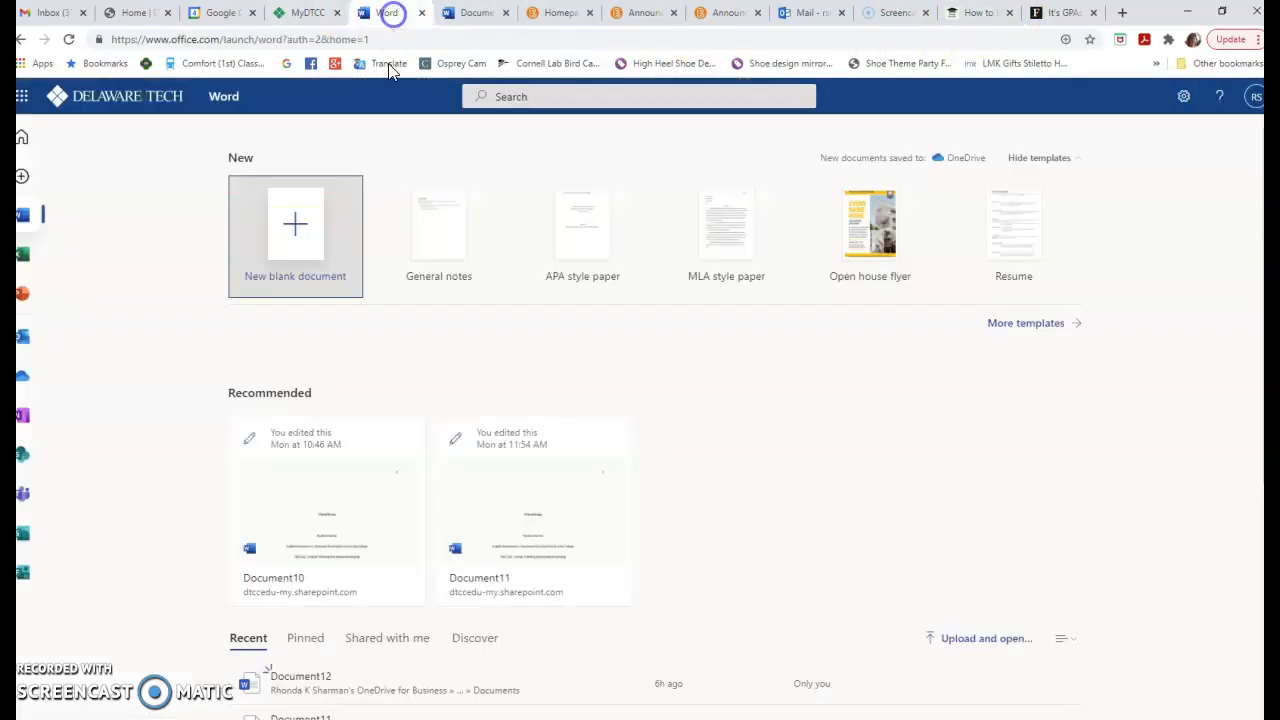
{"action": "left_click", "coordinate": [457, 14]}
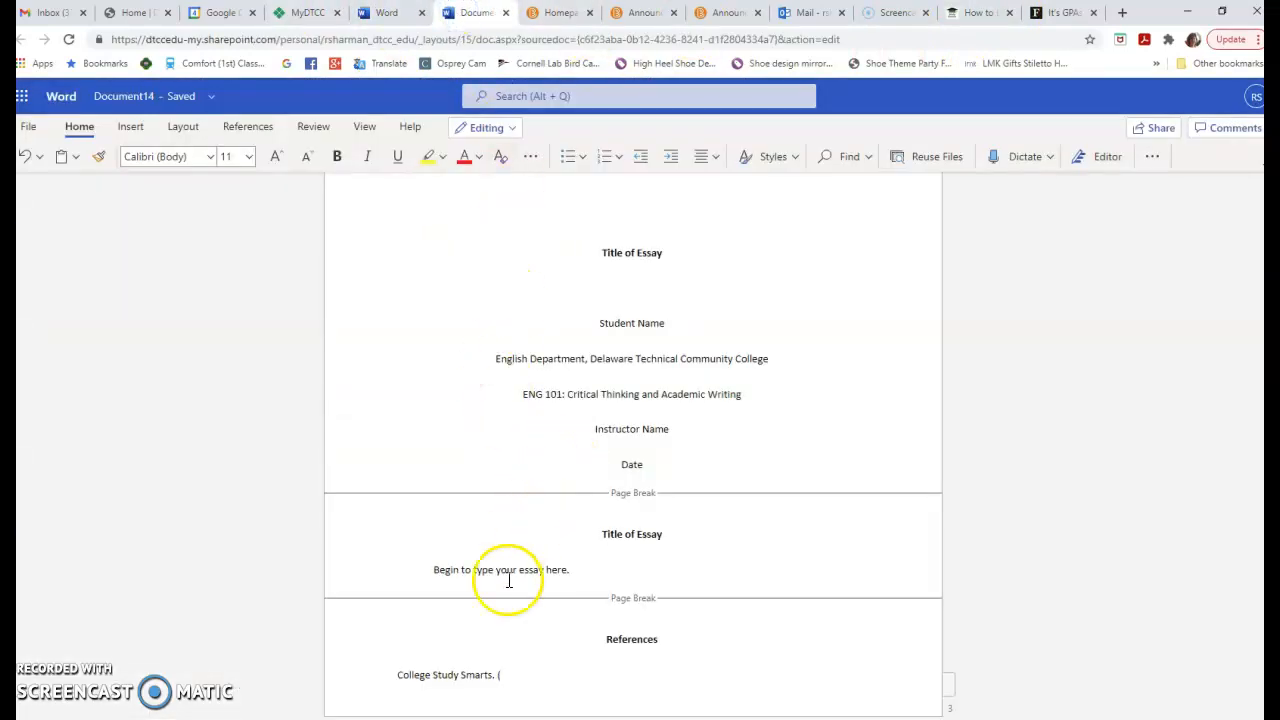
{"action": "left_click_drag", "start_coordinate": [490, 676], "coordinate": [398, 665]}
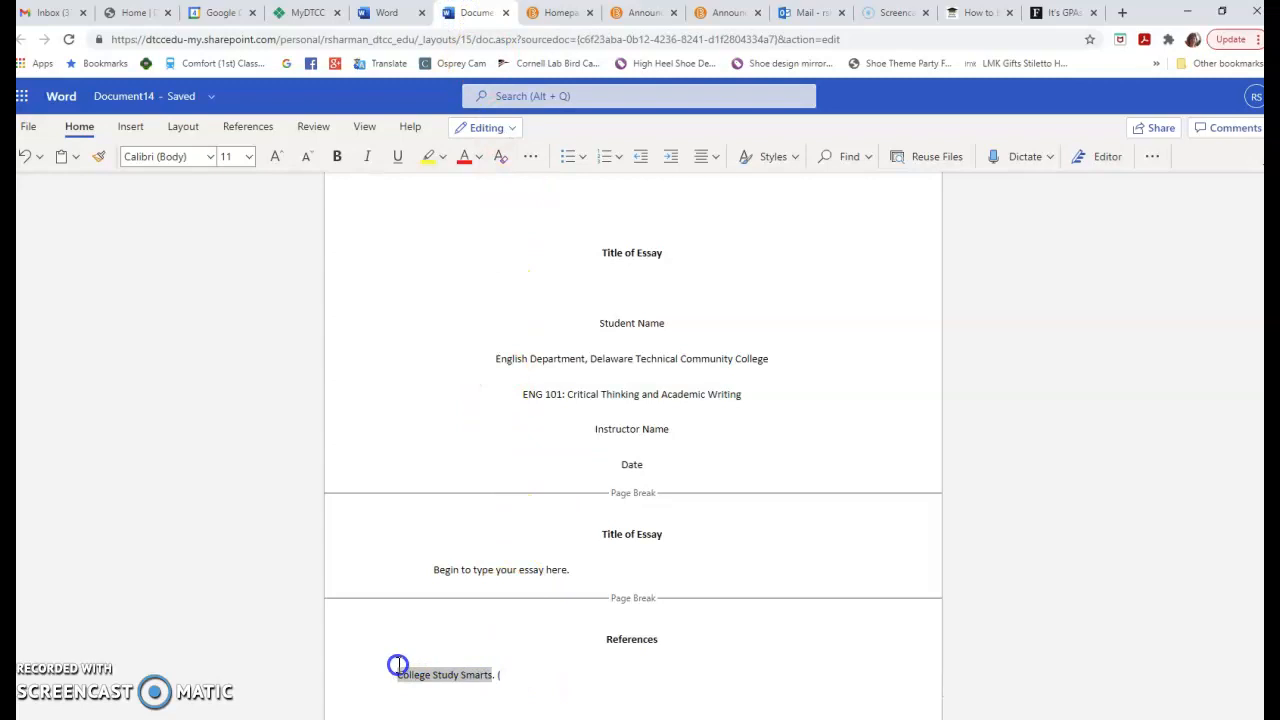
{"action": "type", "text": "SHie"}
{"action": "key", "text": "BackSpace"}
{"action": "type", "text": "hields, J"}
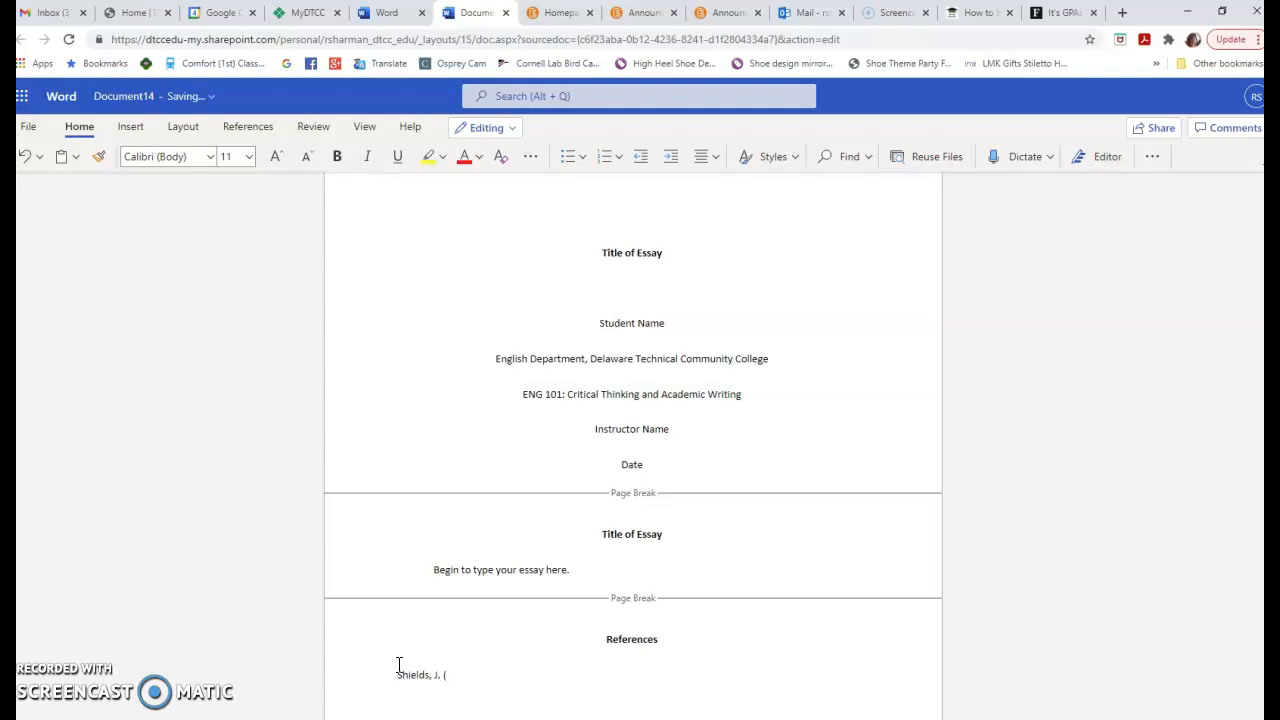
{"action": "left_click", "coordinate": [467, 679]}
{"action": "type", "text": "n.d.)."}
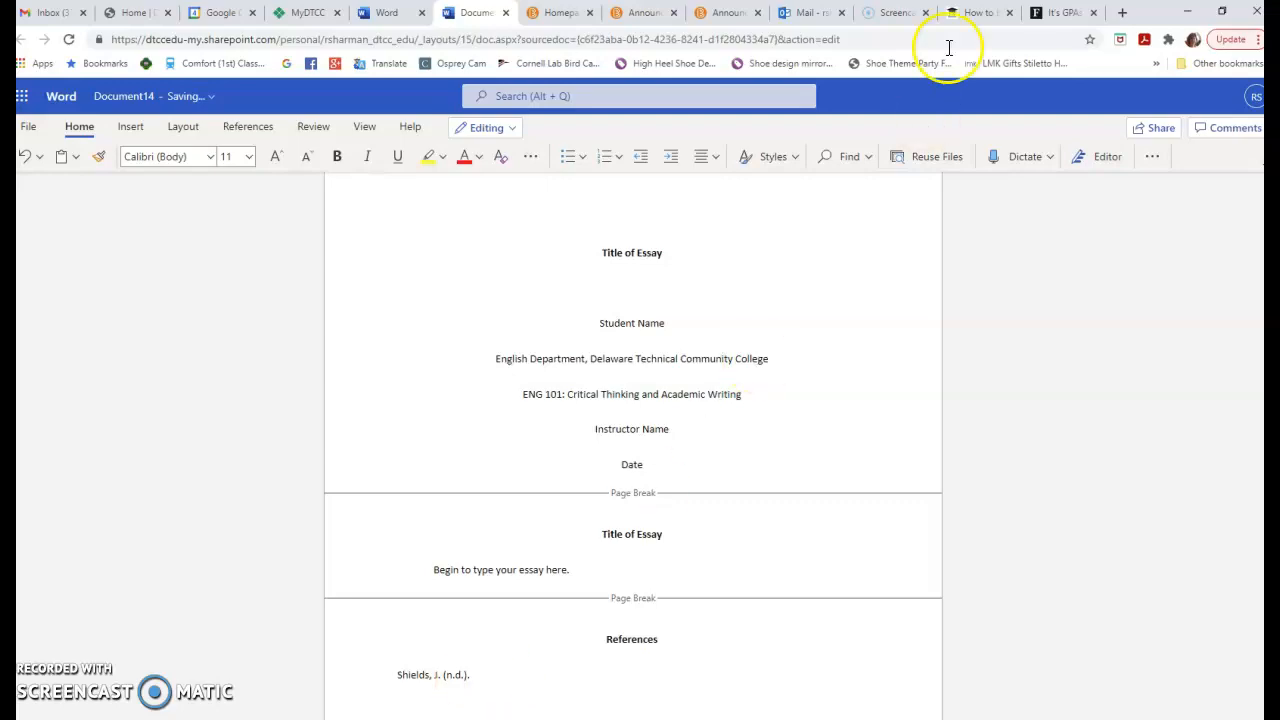
- Consult the College Study Smarts article's heading, and add the title "How to be successful in college" in italics to the reference entry
{"action": "left_click", "coordinate": [966, 13]}
{"action": "scroll", "coordinate": [710, 355], "scroll_direction": "up", "scroll_amount": 20}
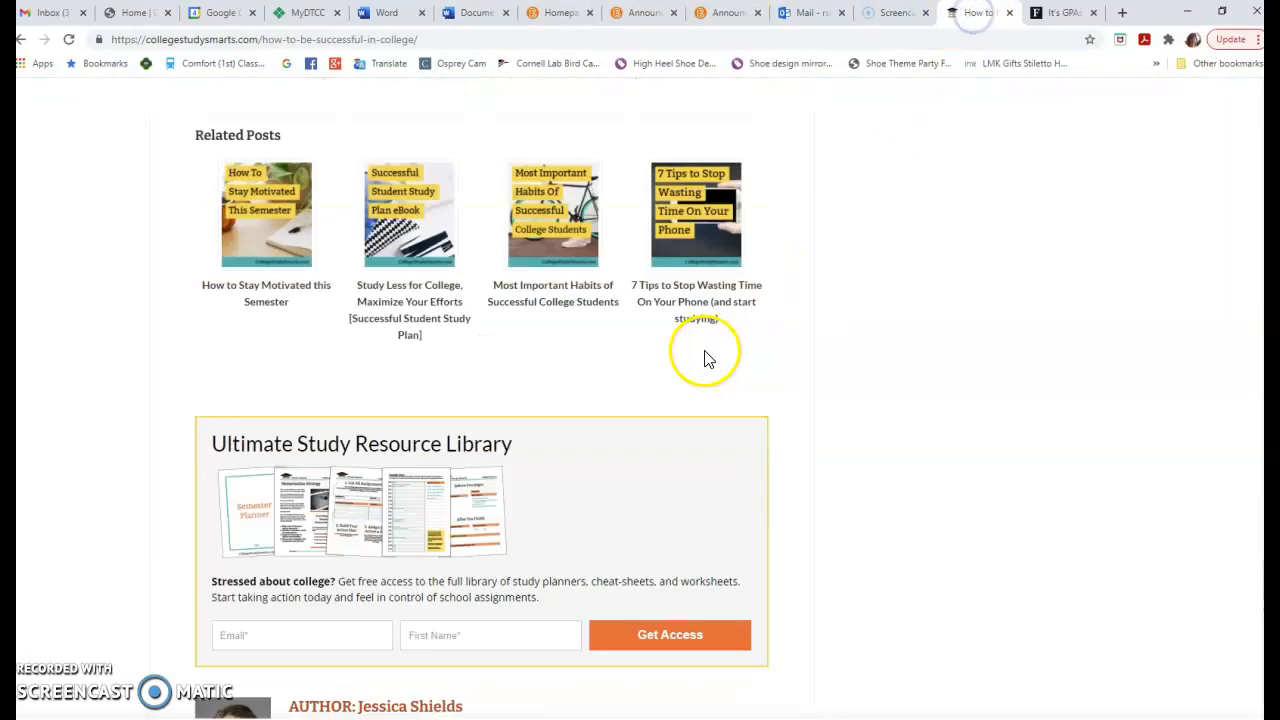
{"action": "scroll", "coordinate": [710, 350], "scroll_direction": "up", "scroll_amount": 20}
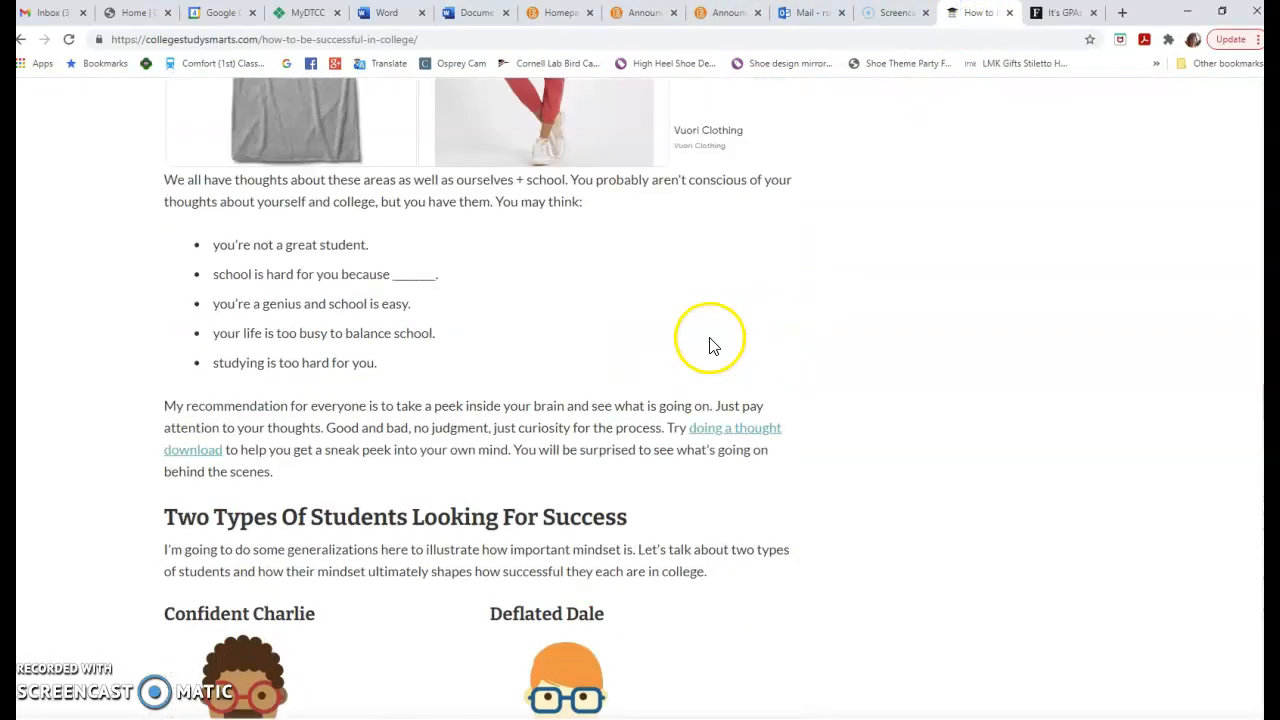
{"action": "scroll", "coordinate": [715, 340], "scroll_direction": "up", "scroll_amount": 20}
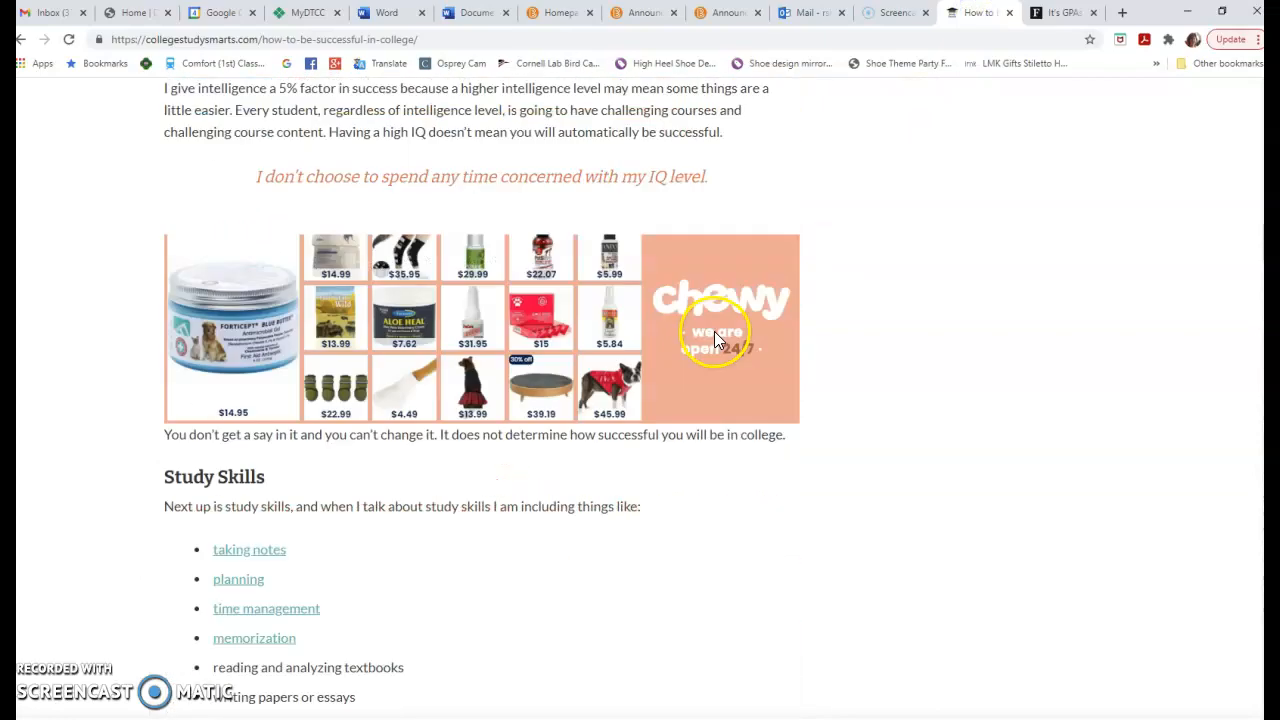
{"action": "scroll", "coordinate": [719, 333], "scroll_direction": "up", "scroll_amount": 5}
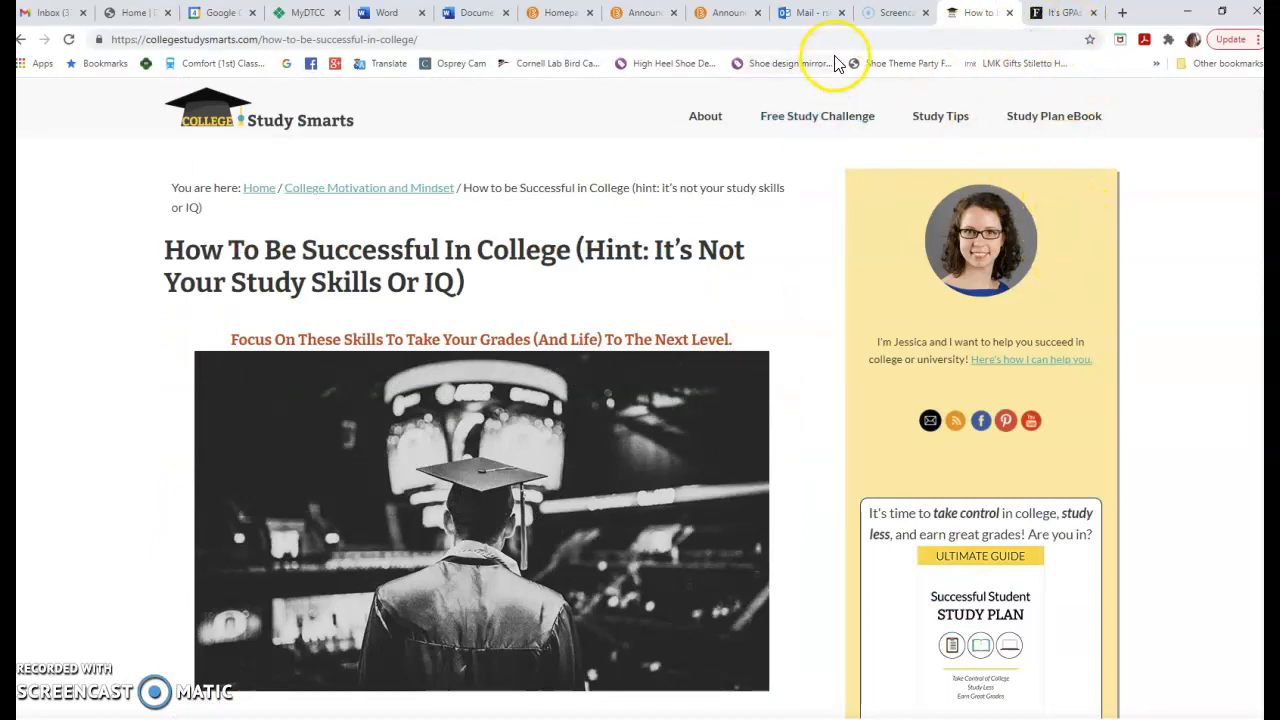
{"action": "left_click", "coordinate": [476, 14]}
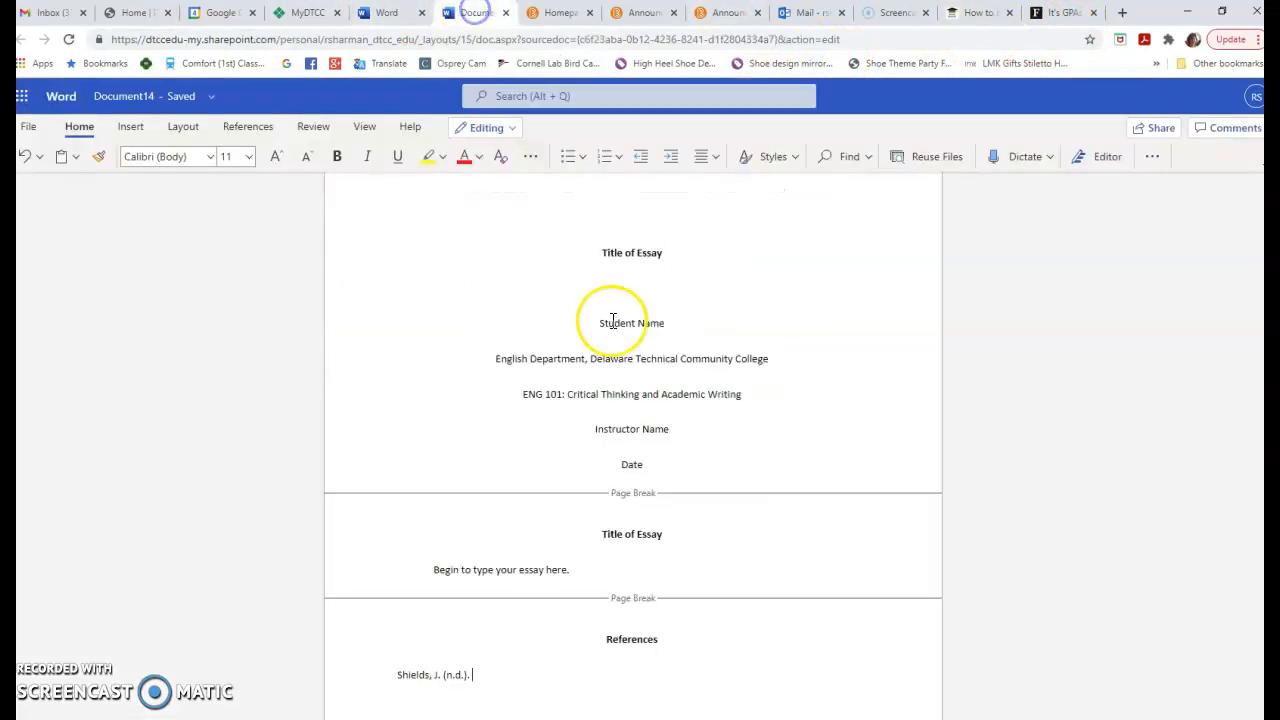
{"action": "type", "text": "How"}
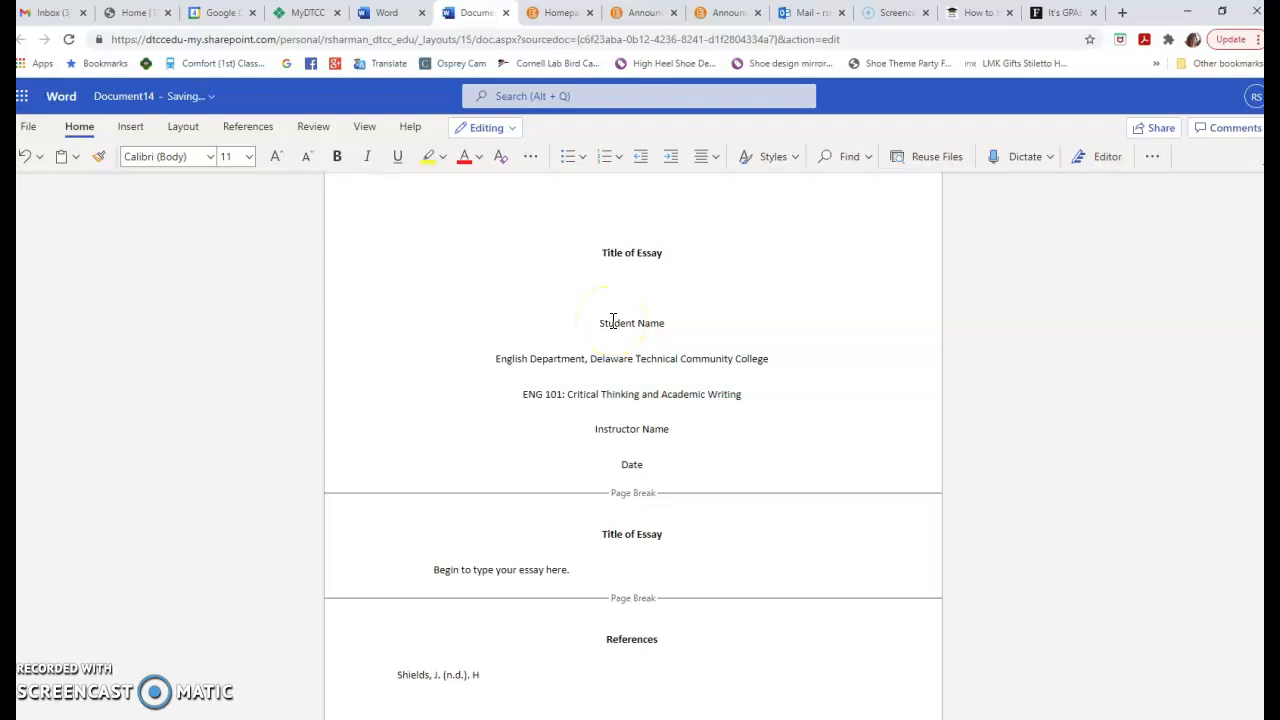
{"action": "left_click", "coordinate": [367, 156]}
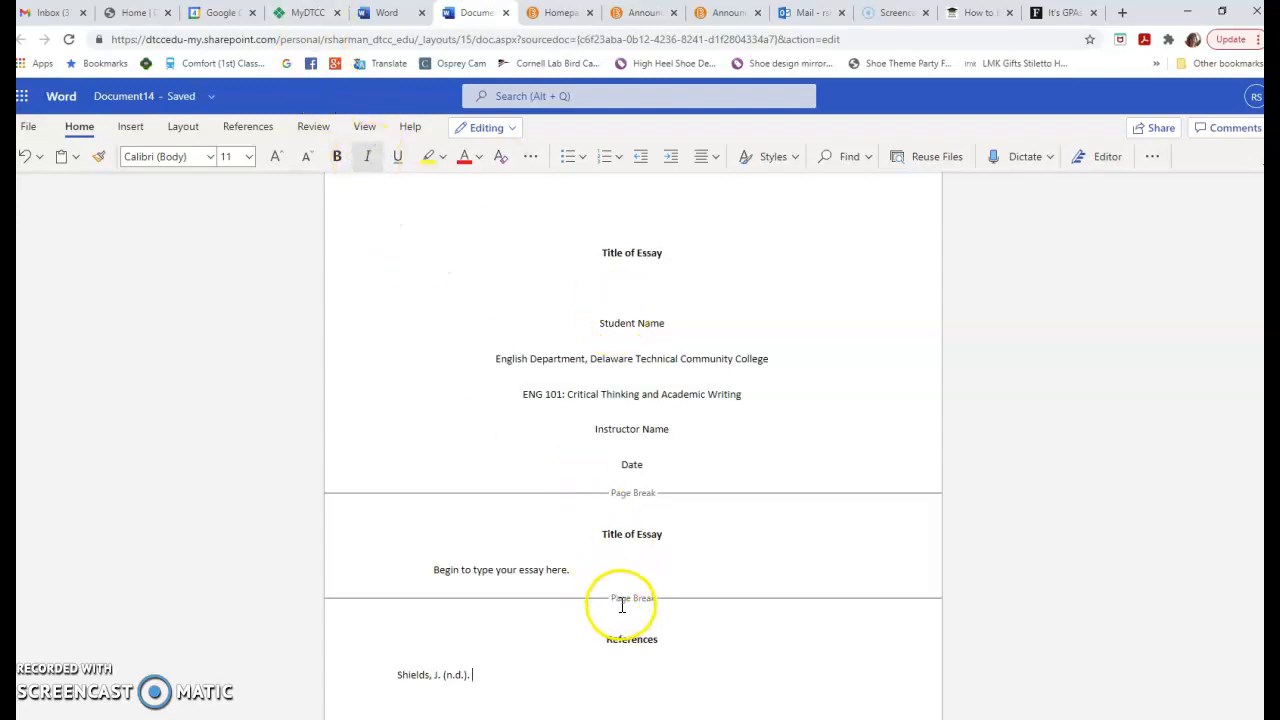
{"action": "type", "text": "How to be successful in college"}
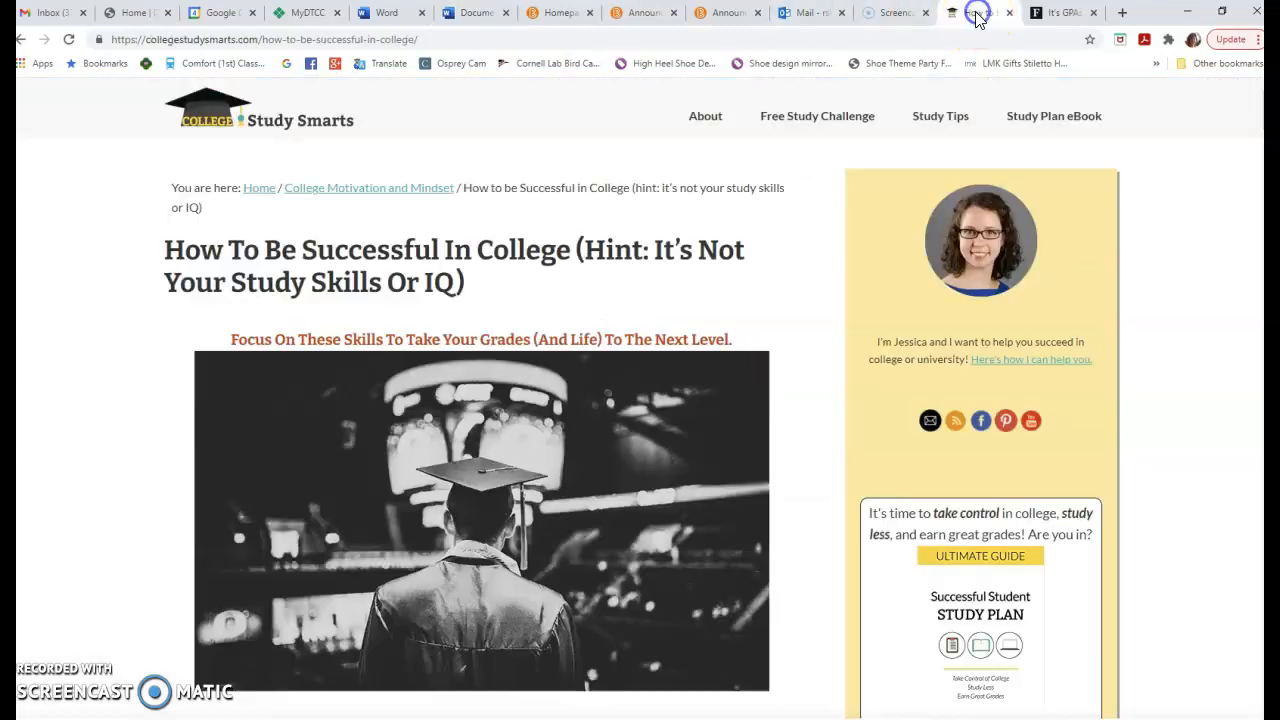
- Recheck the article's full title, and extend the italic title with ": (Hint: It's not your IQ or study skills)"
{"action": "left_click", "coordinate": [976, 13]}
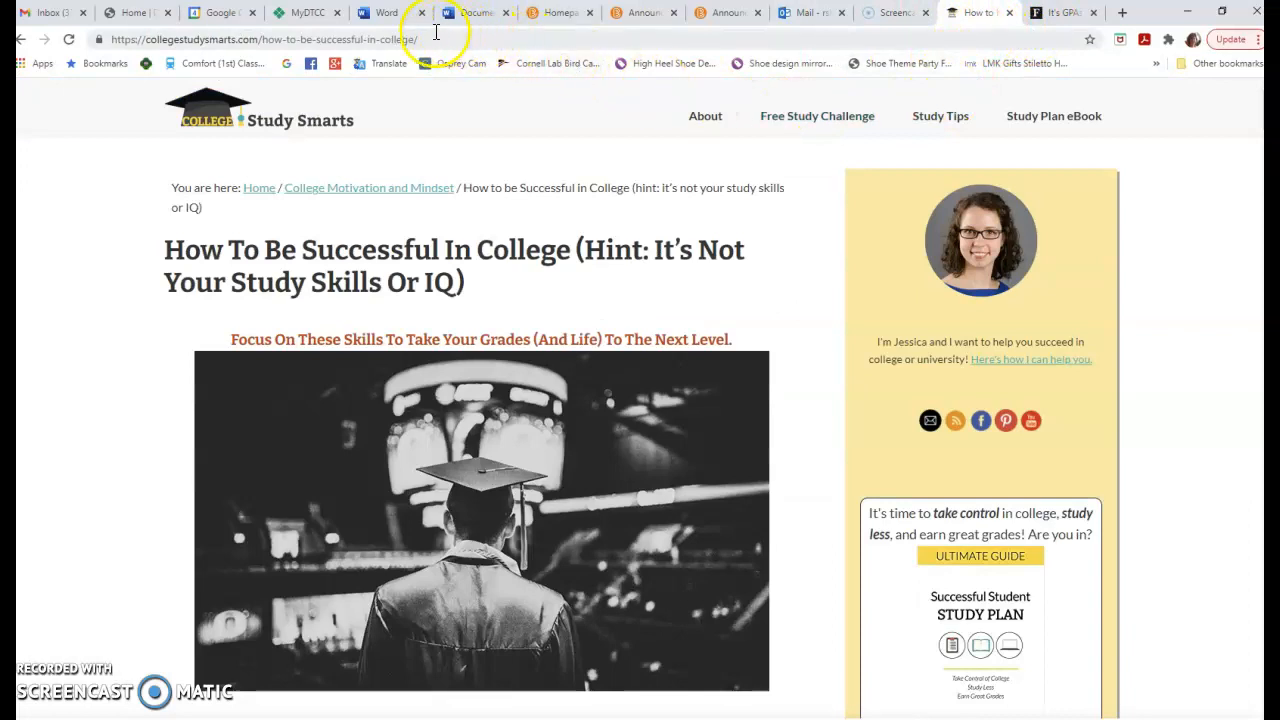
{"action": "left_click", "coordinate": [473, 13]}
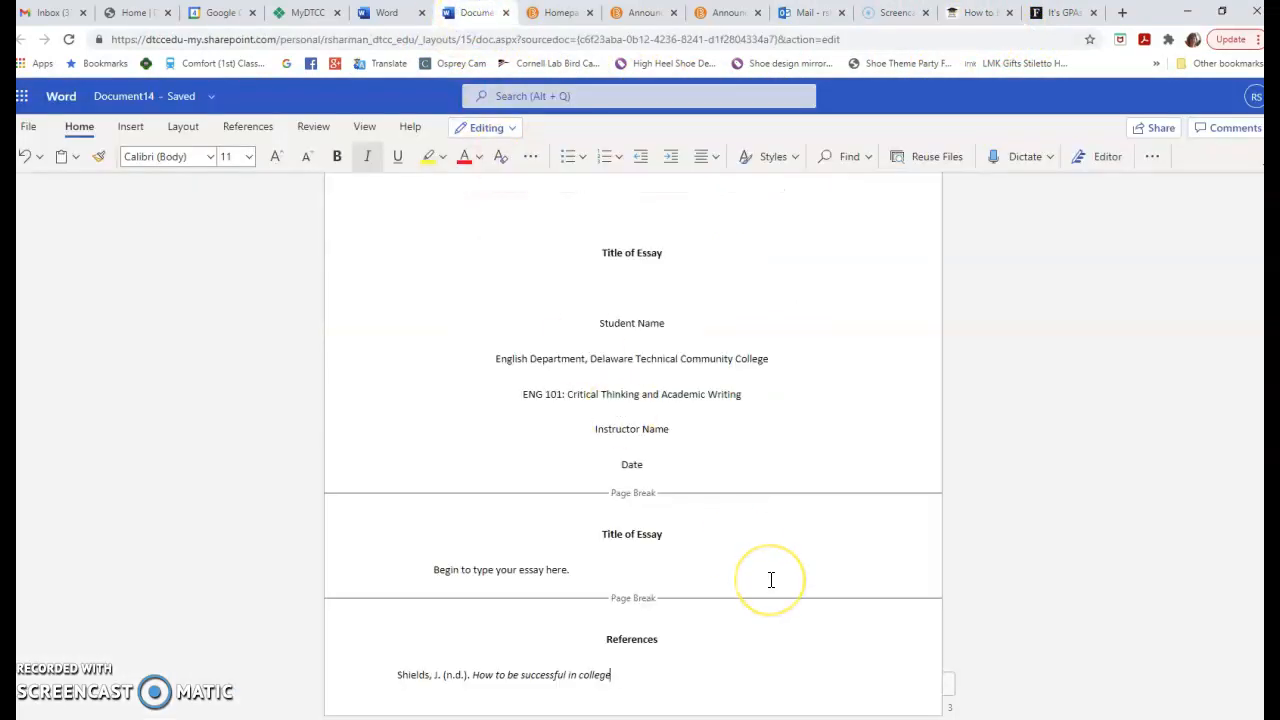
{"action": "type", "text": ": (Hint:"}
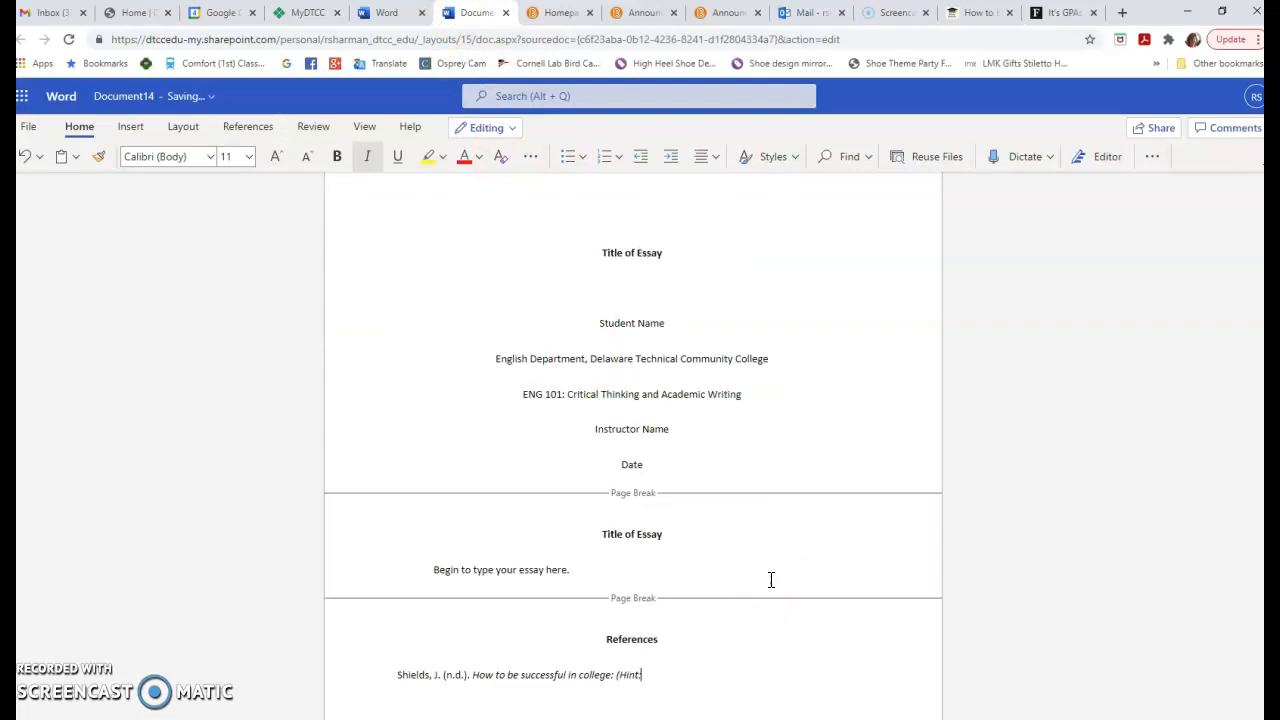
{"action": "type", "text": " It's not your IQ or study skills"}
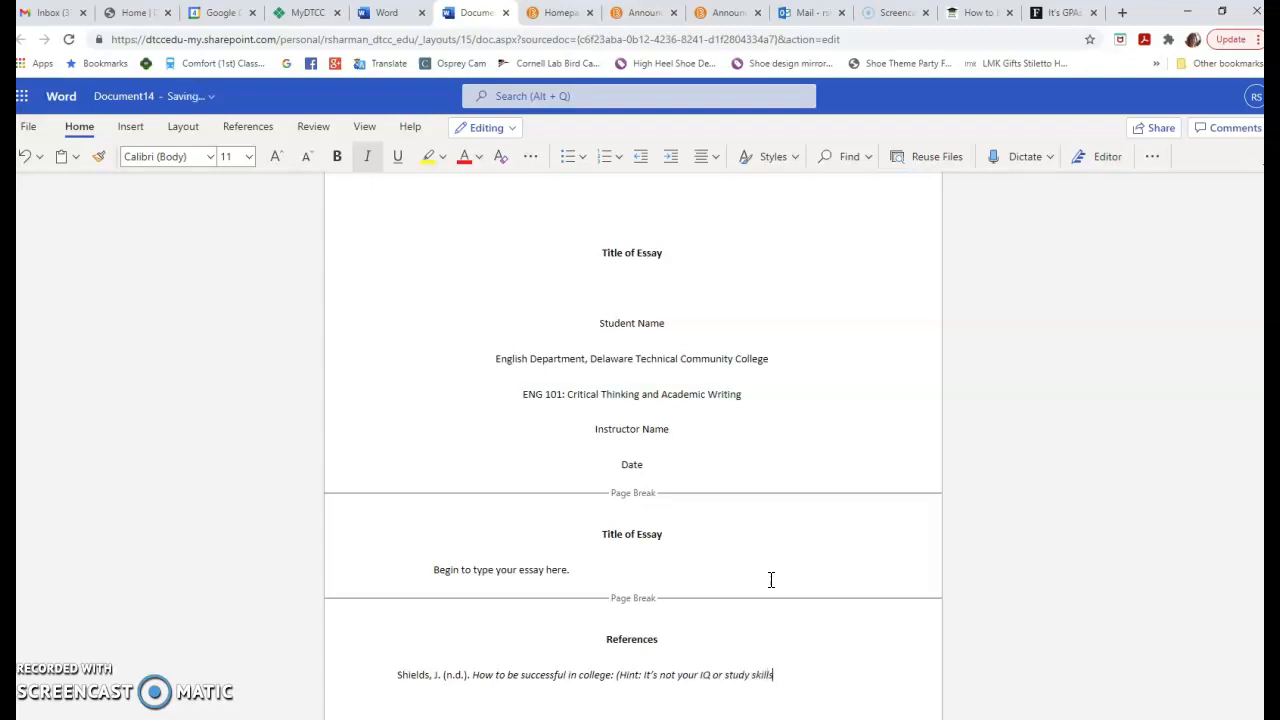
- Compare the entry with the article heading and reword the end of the italic title to "It's not your study skills or IQ)."
{"action": "left_click", "coordinate": [975, 14]}
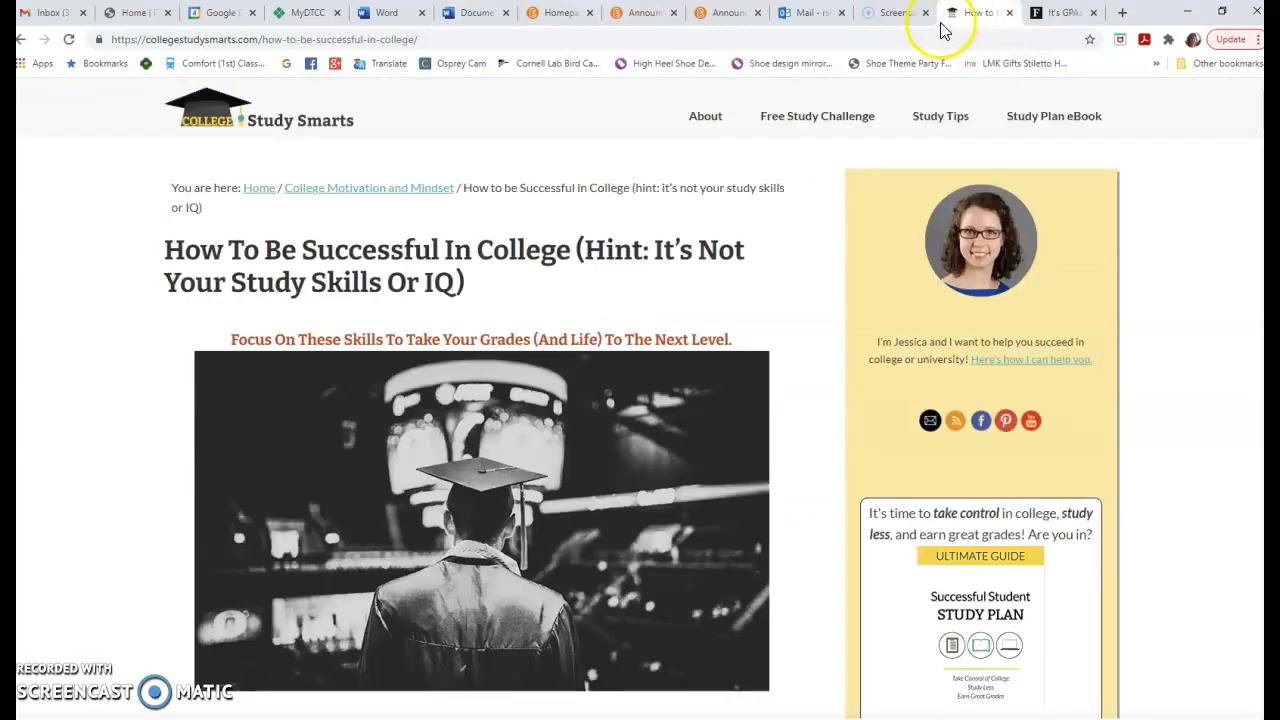
{"action": "left_click", "coordinate": [466, 18]}
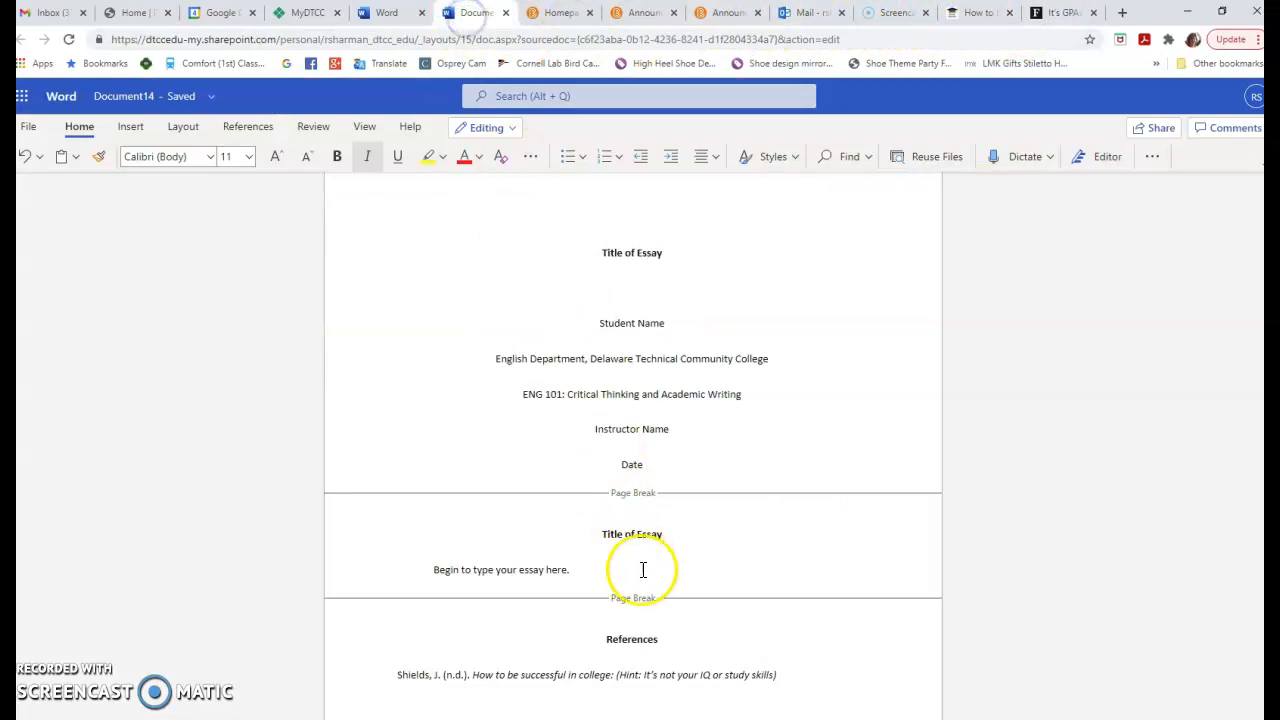
{"action": "key", "text": "BackSpace"}
{"action": "key", "text": "BackSpace"}
{"action": "key", "text": "BackSpace"}
{"action": "key", "text": "BackSpace"}
{"action": "key", "text": "BackSpace"}
{"action": "key", "text": "BackSpace"}
{"action": "key", "text": "BackSpace"}
{"action": "key", "text": "BackSpace"}
{"action": "key", "text": "BackSpace"}
{"action": "key", "text": "BackSpace"}
{"action": "key", "text": "BackSpace"}
{"action": "key", "text": "BackSpace"}
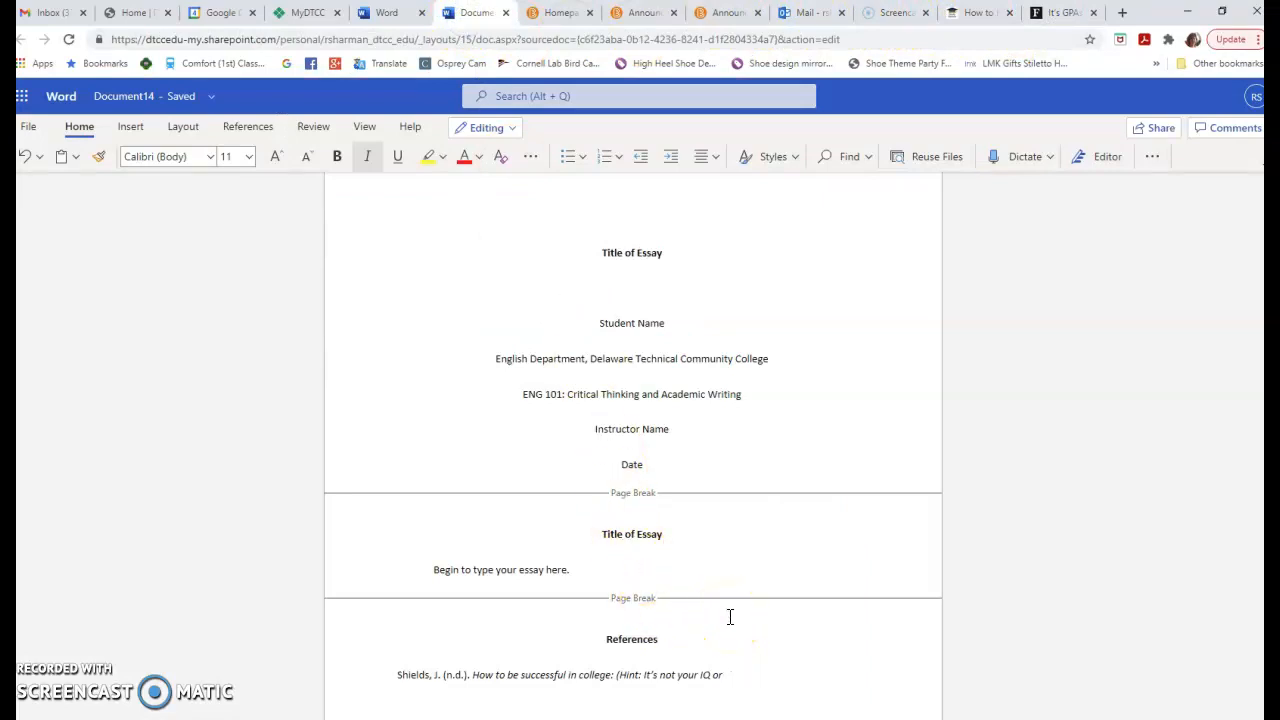
{"action": "type", "text": "study skills"}
{"action": "scroll", "coordinate": [783, 534], "scroll_direction": "down", "scroll_amount": 3}
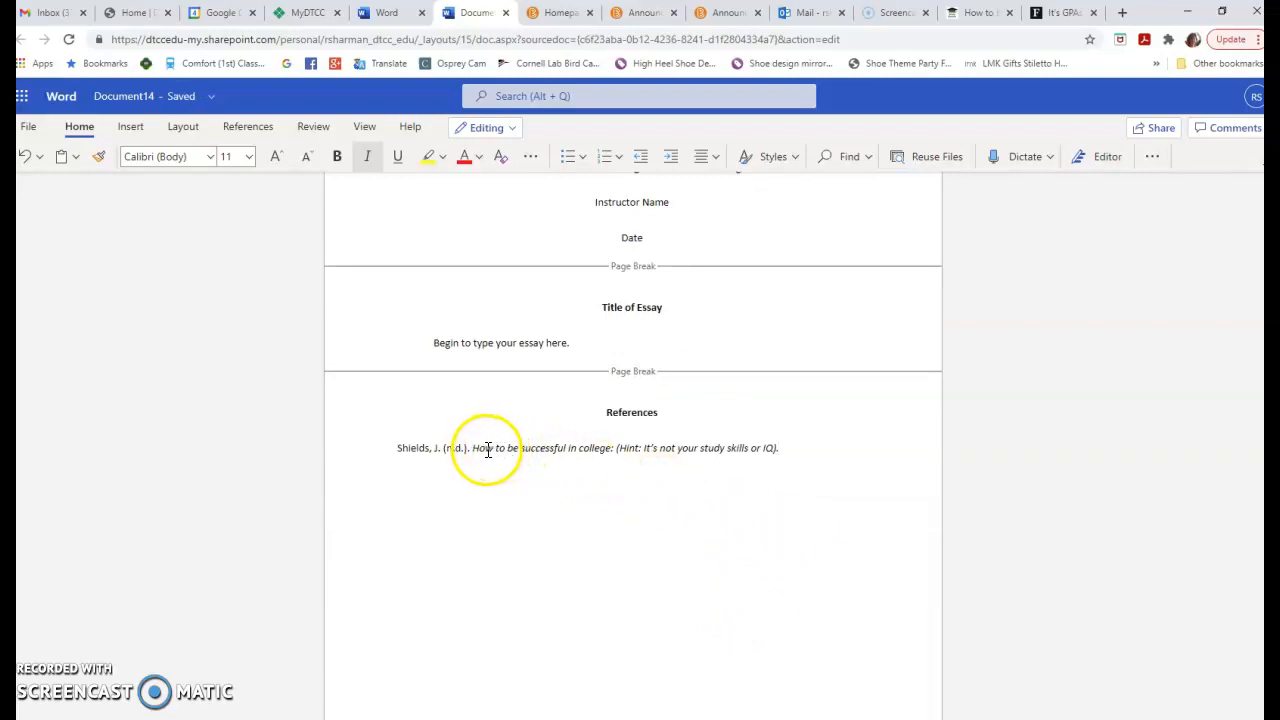
- Add the website name "College Study Smarts." in regular, non-italic text after the article title in the reference entry
{"action": "left_click", "coordinate": [608, 503]}
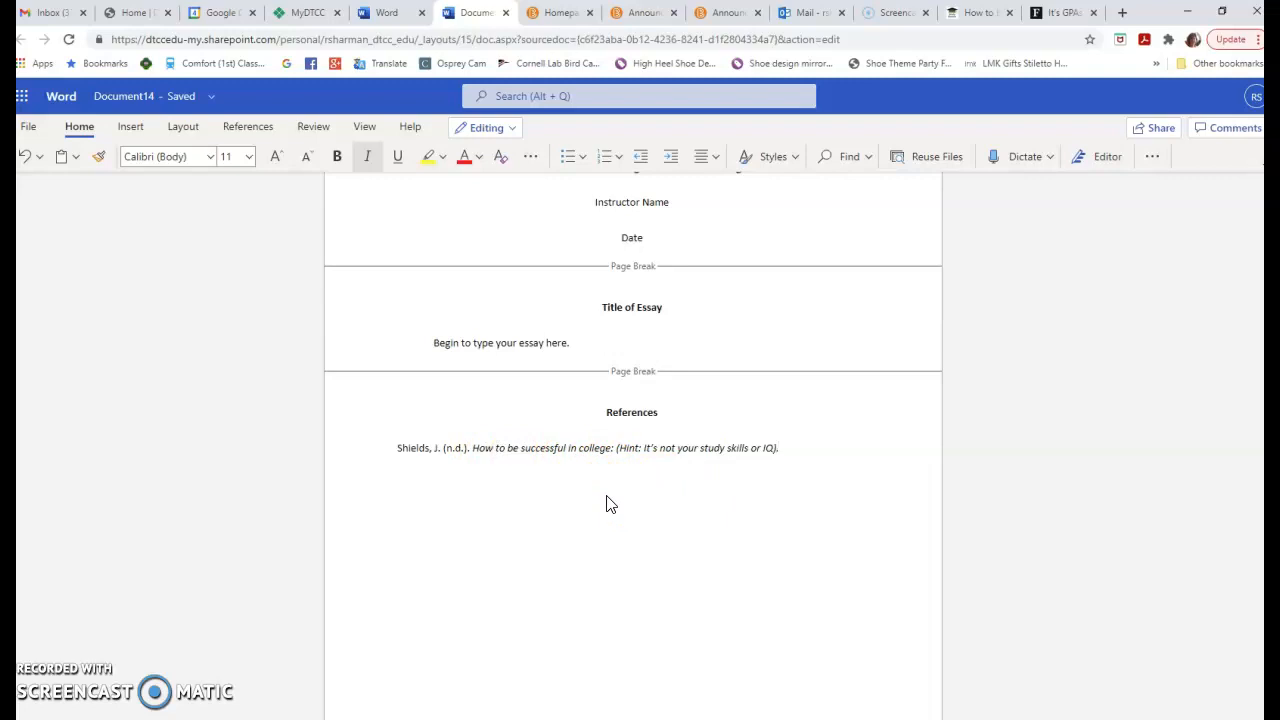
{"action": "scroll", "coordinate": [610, 503], "scroll_direction": "up", "scroll_amount": 2}
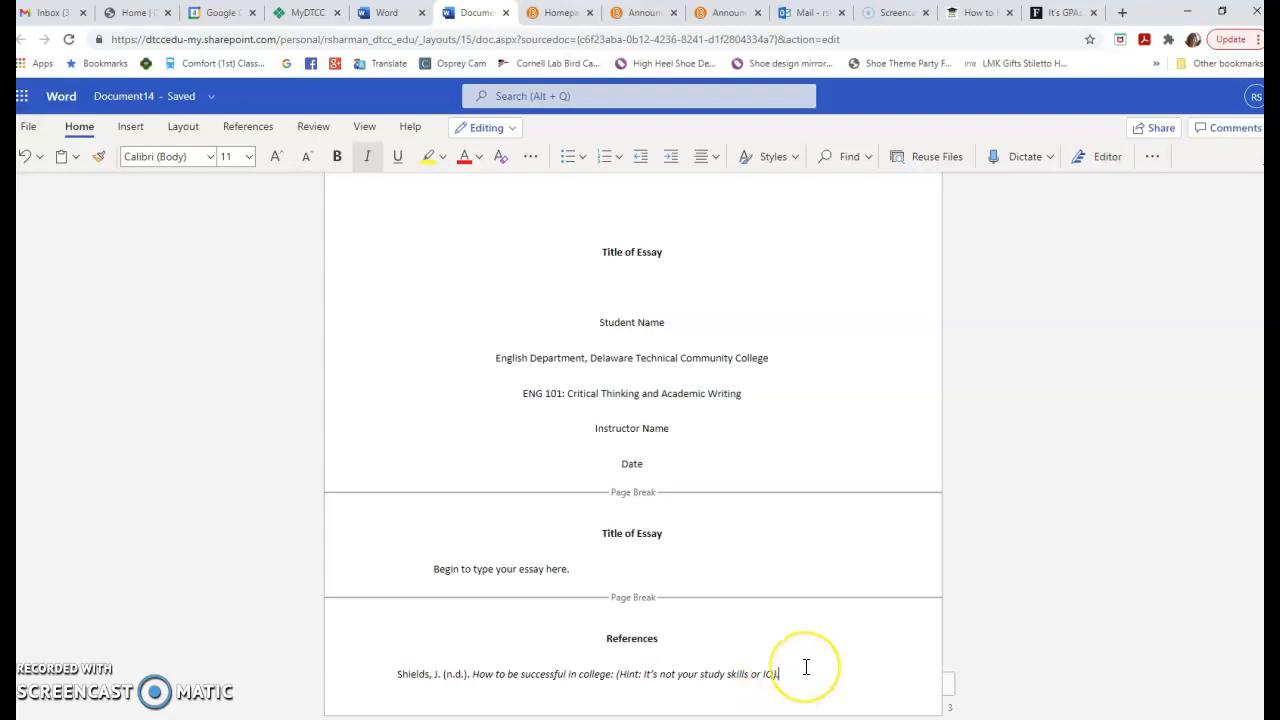
{"action": "type", "text": ". "}
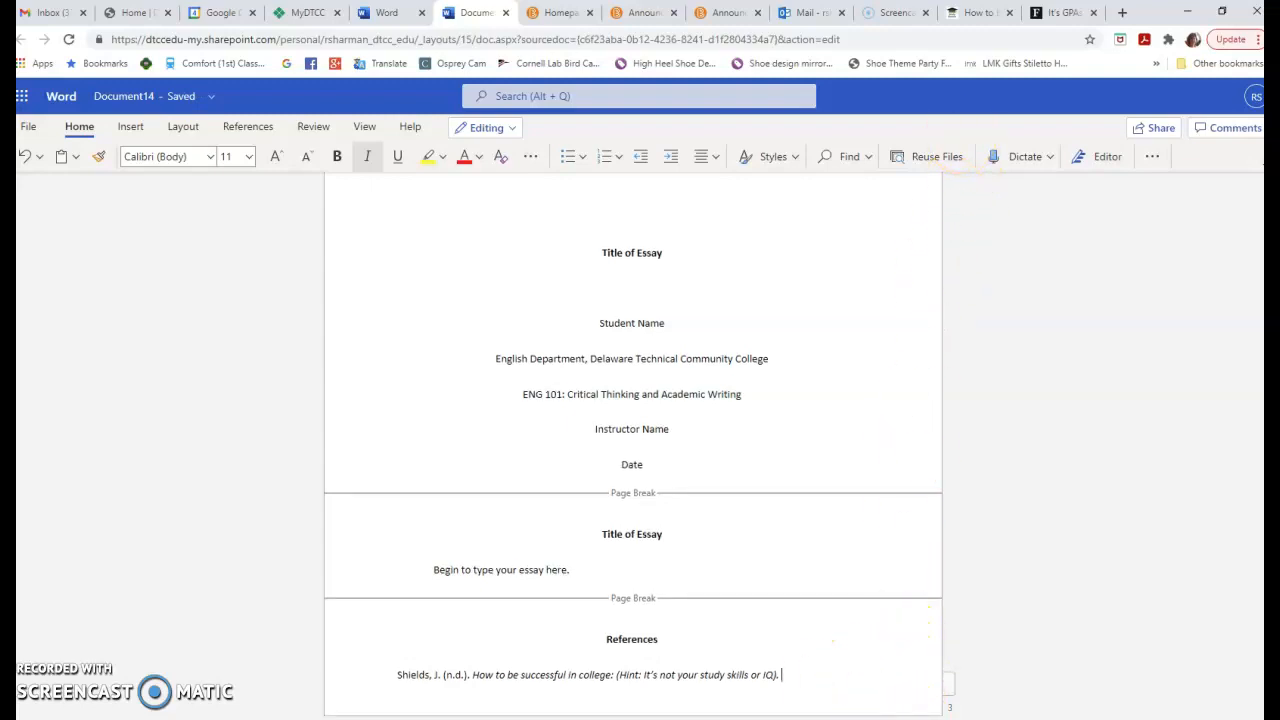
{"action": "type", "text": "Colle"}
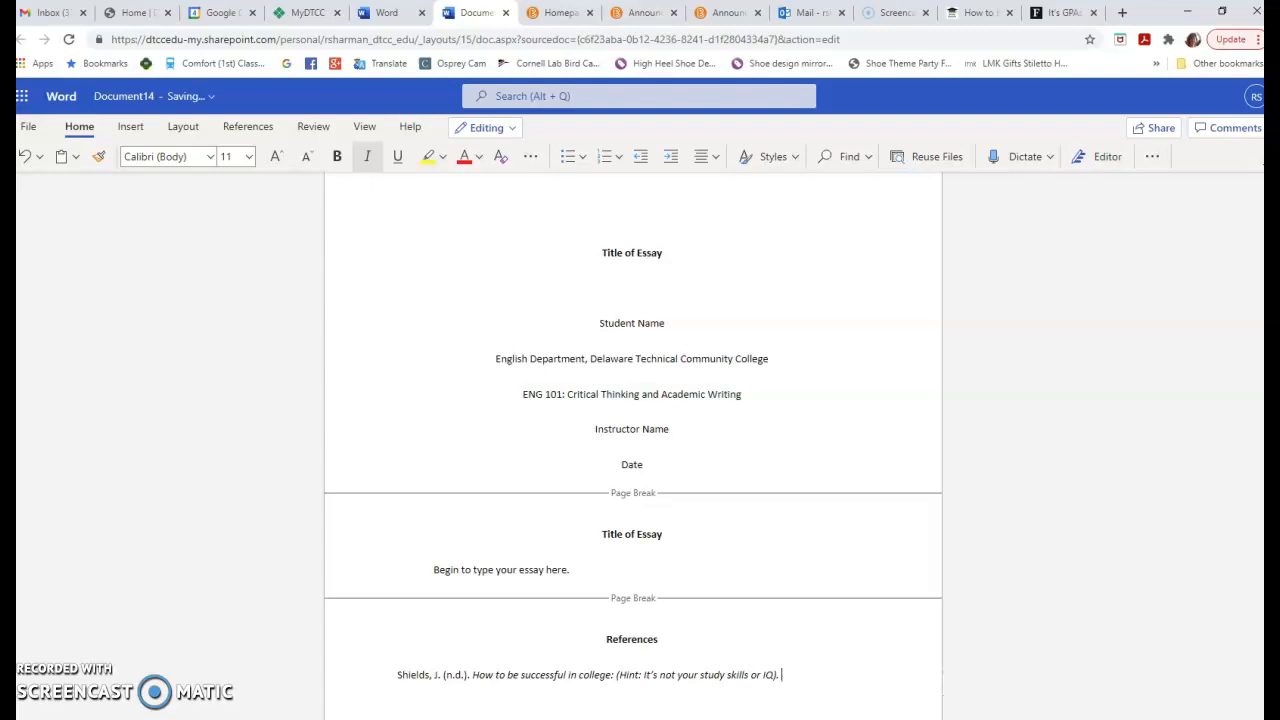
{"action": "type", "text": "College Study Smarts."}
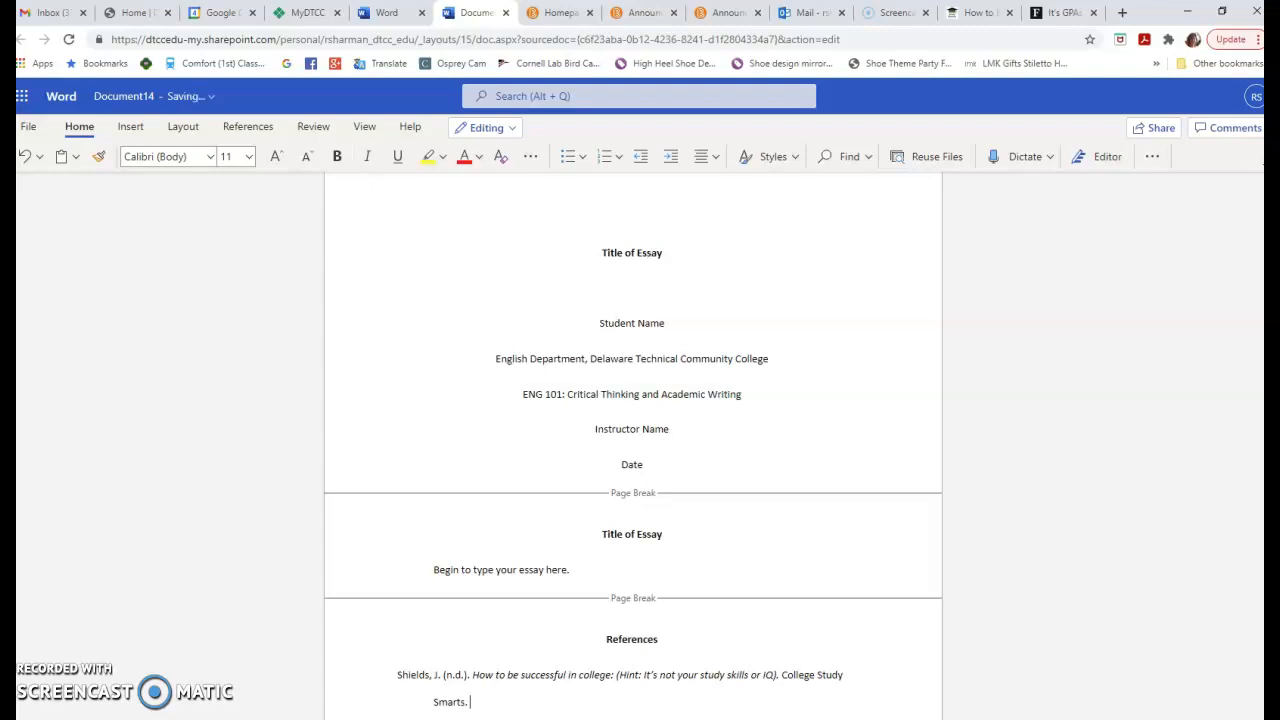
- Copy the College Study Smarts article's web address and paste it at the end of its reference entry
{"action": "left_click", "coordinate": [970, 12]}
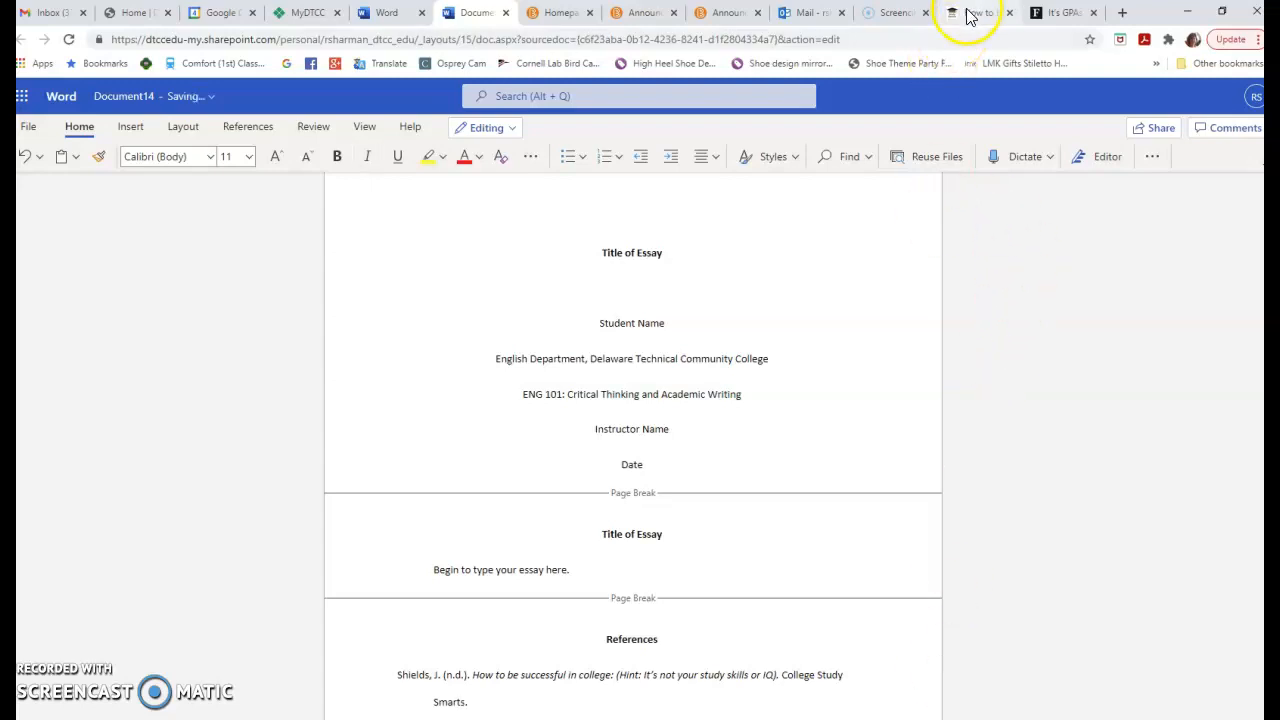
{"action": "left_click", "coordinate": [228, 42]}
{"action": "right_click", "coordinate": [228, 42]}
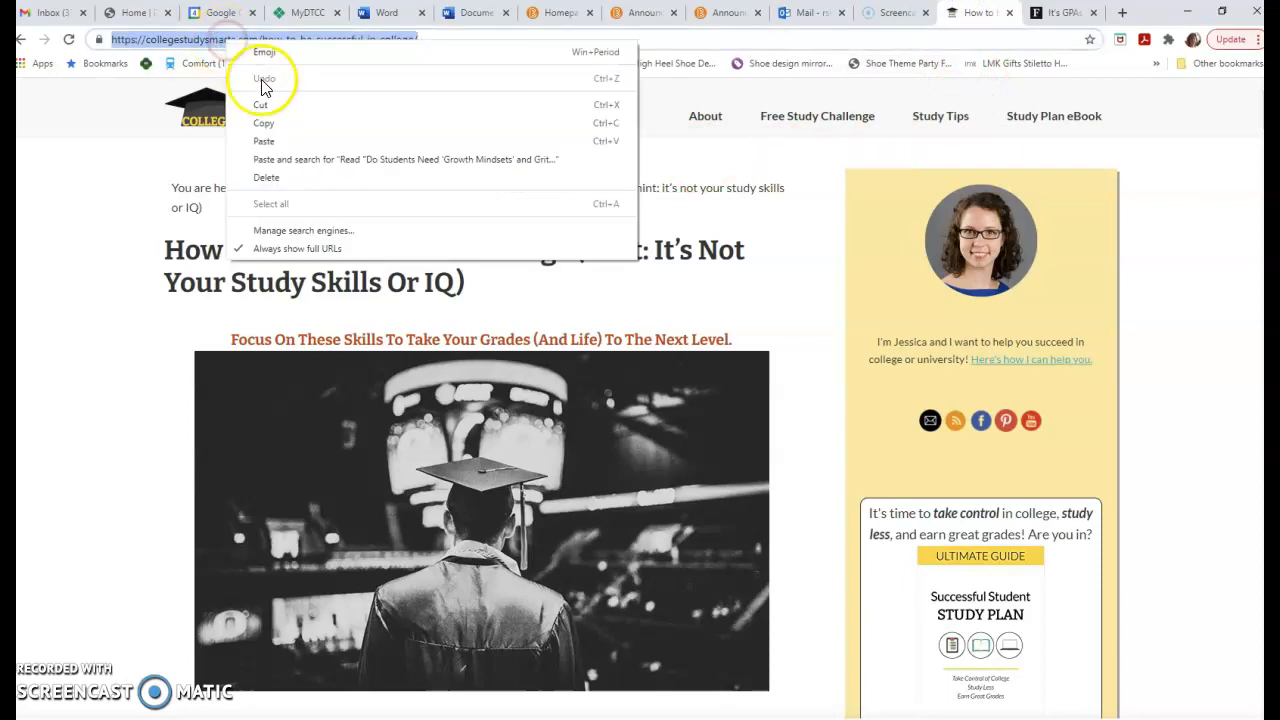
{"action": "left_click", "coordinate": [263, 124]}
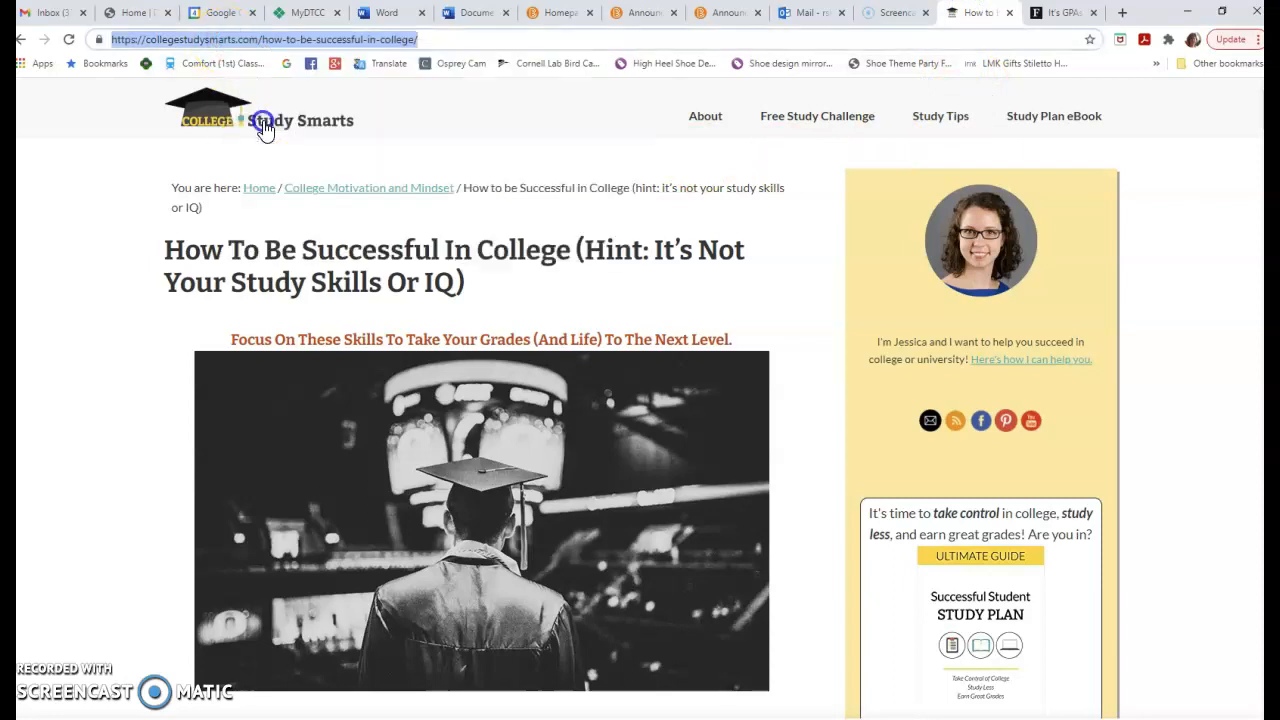
{"action": "left_click", "coordinate": [466, 14]}
{"action": "key", "text": "ctrl+v"}
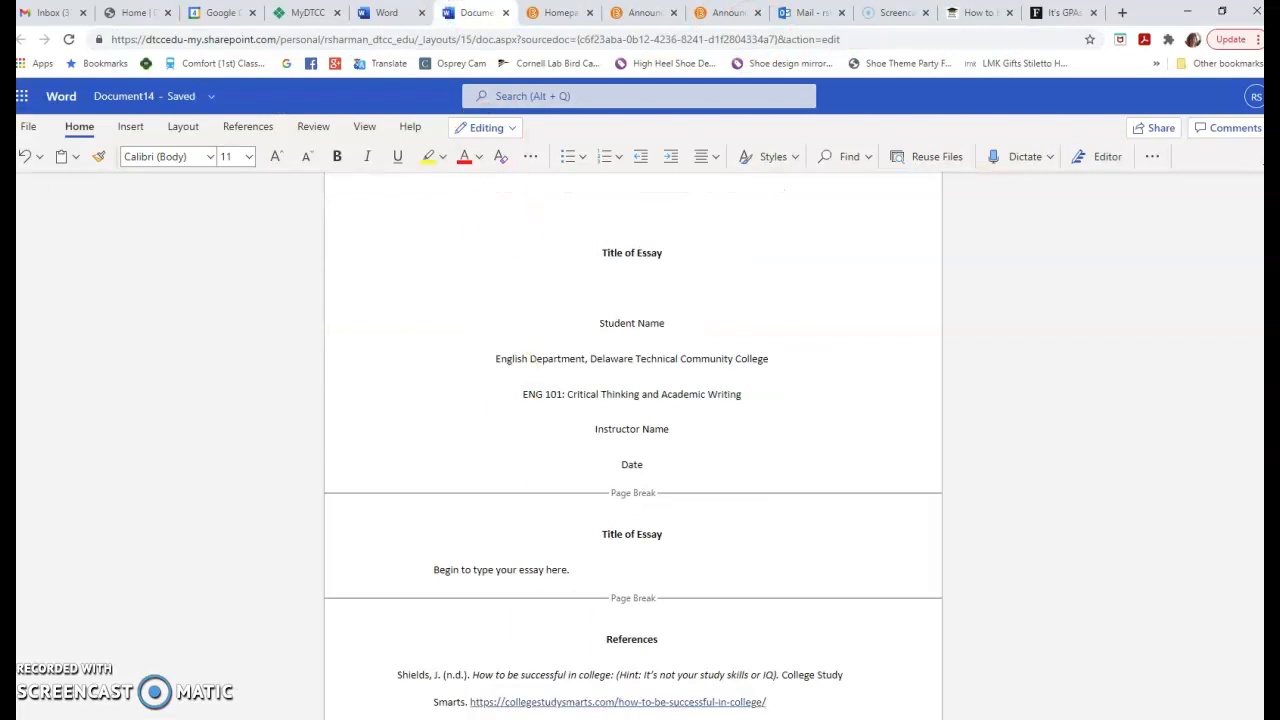
{"action": "scroll", "coordinate": [586, 643], "scroll_direction": "down", "scroll_amount": 3}
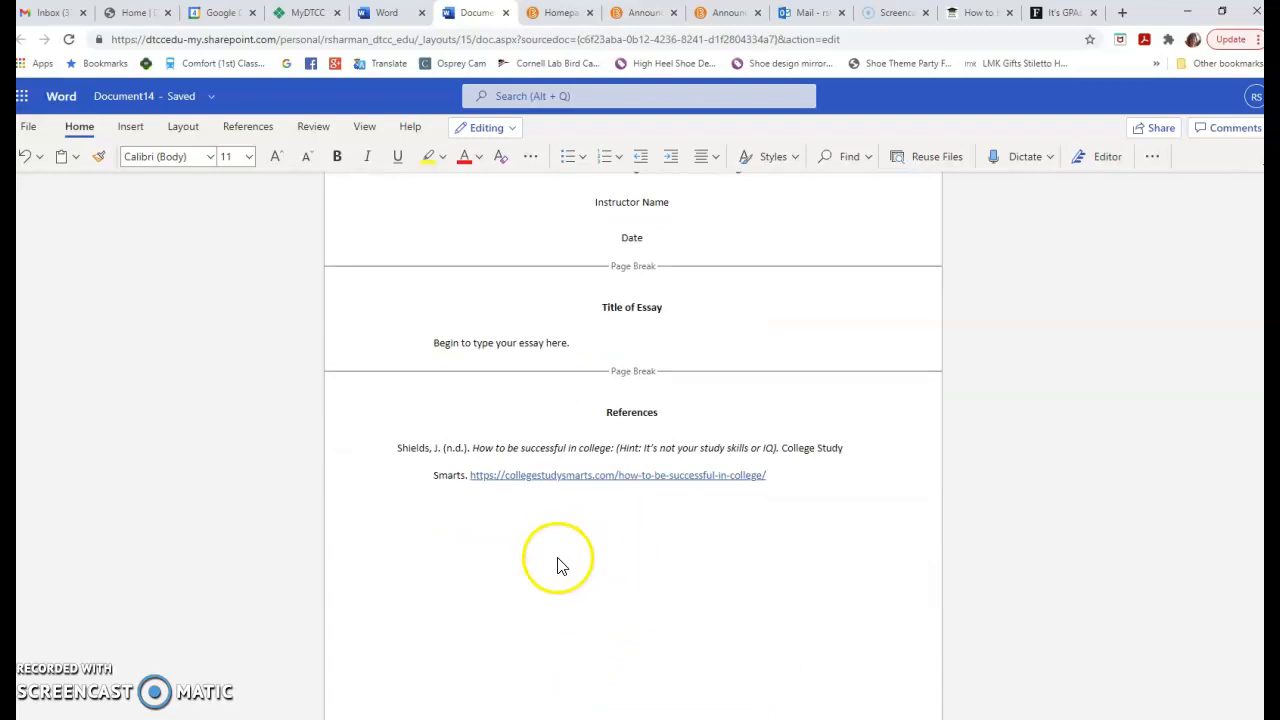
- Start a second reference entry with the Forbes article author's surname and first initial, followed by the date "(2020, January 29)."
{"action": "left_click", "coordinate": [1062, 13]}
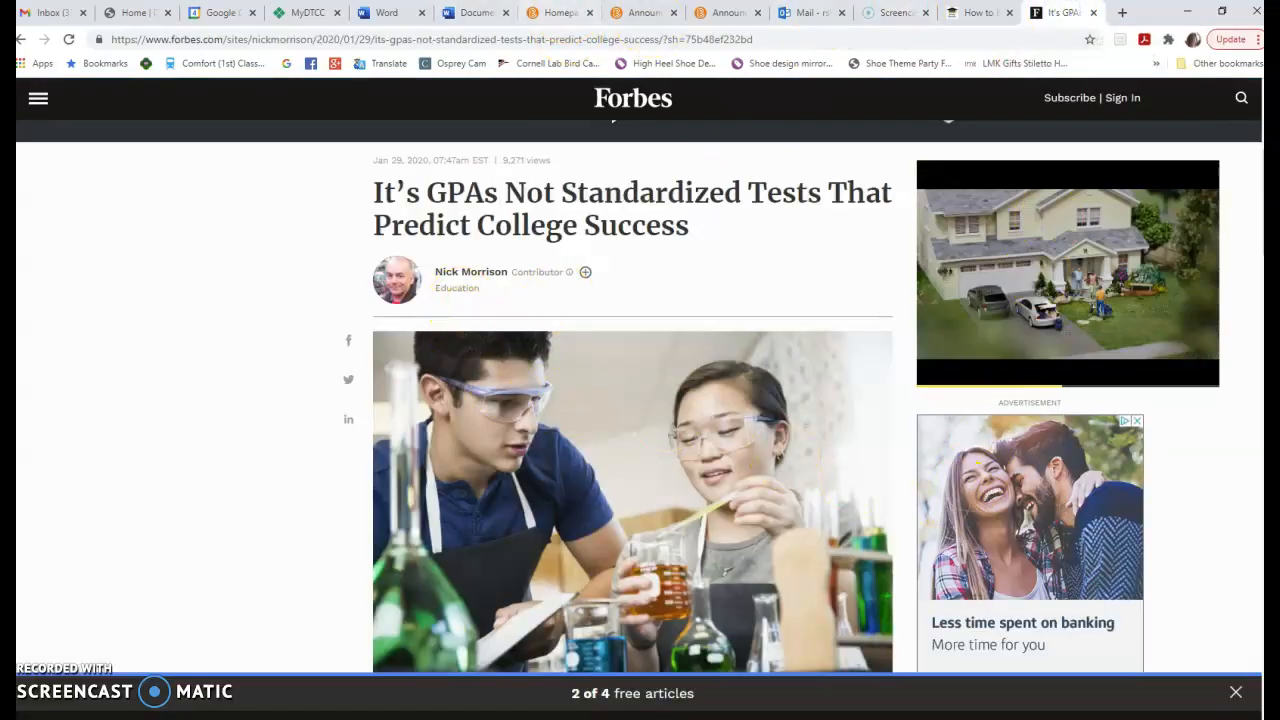
{"action": "left_click", "coordinate": [472, 12]}
{"action": "type", "text": "Morrison, N. ("}
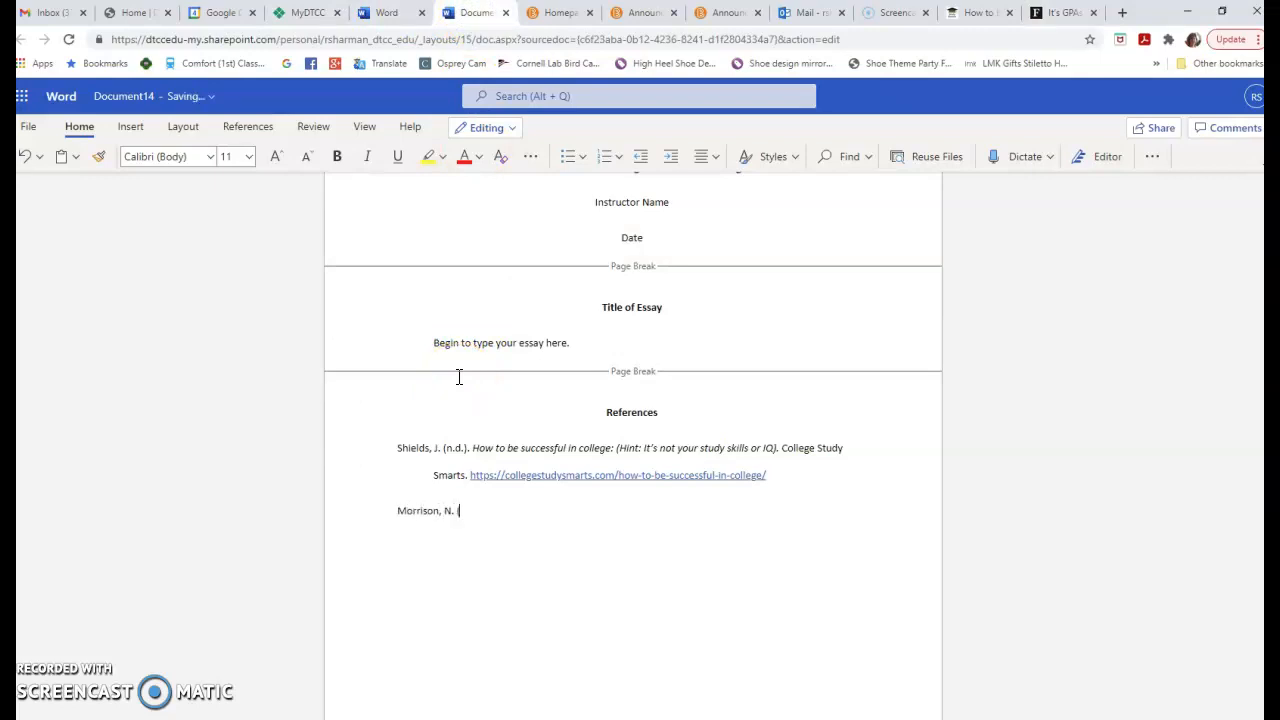
{"action": "left_click", "coordinate": [1066, 12]}
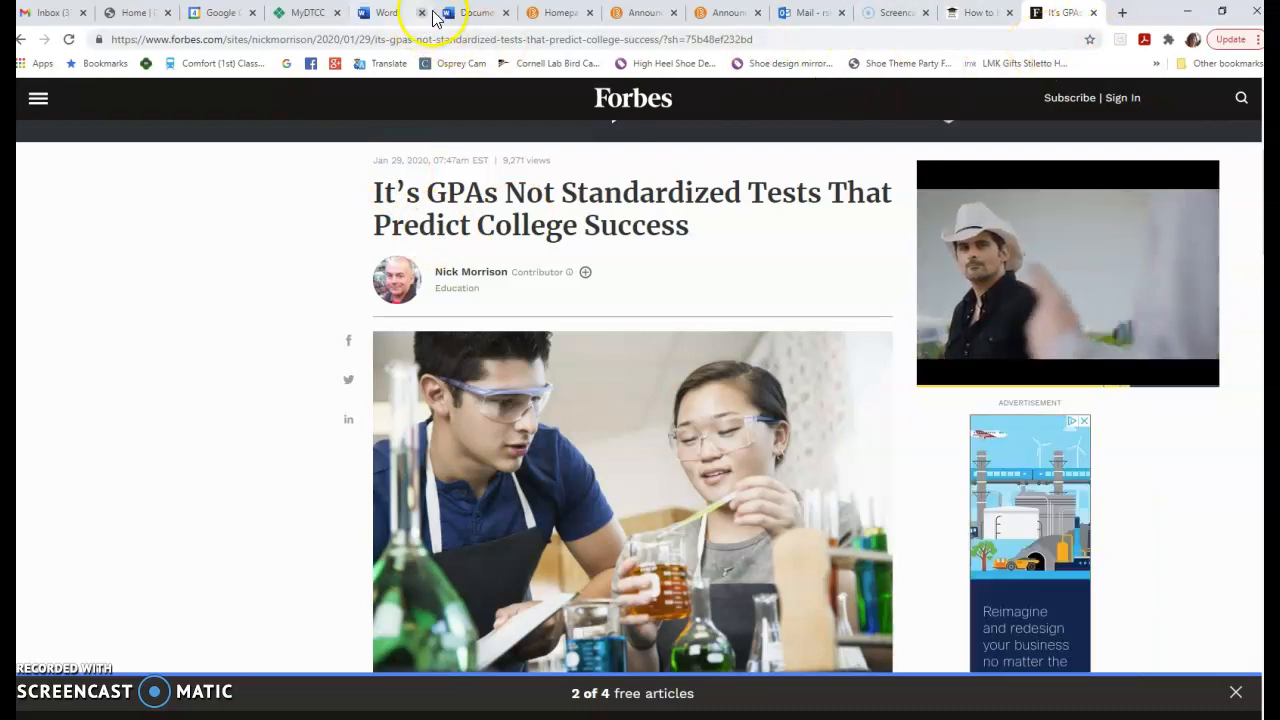
{"action": "left_click", "coordinate": [470, 14]}
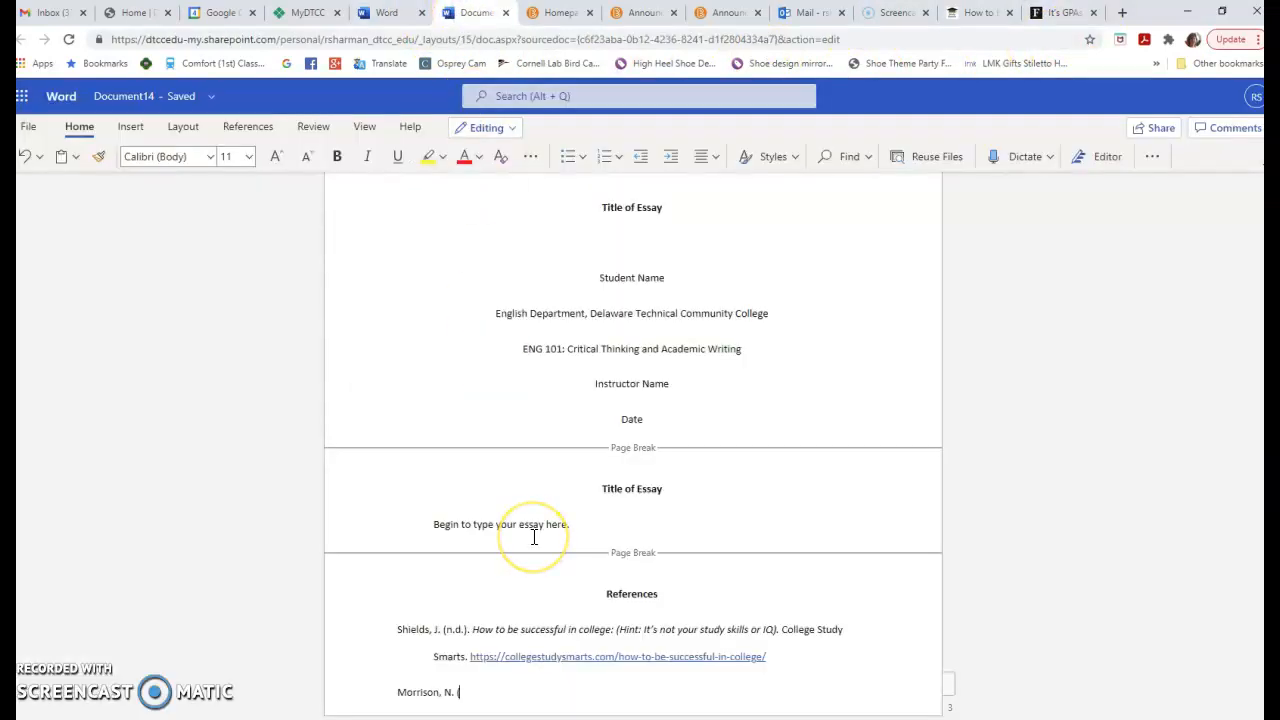
{"action": "type", "text": "0, Januar"}
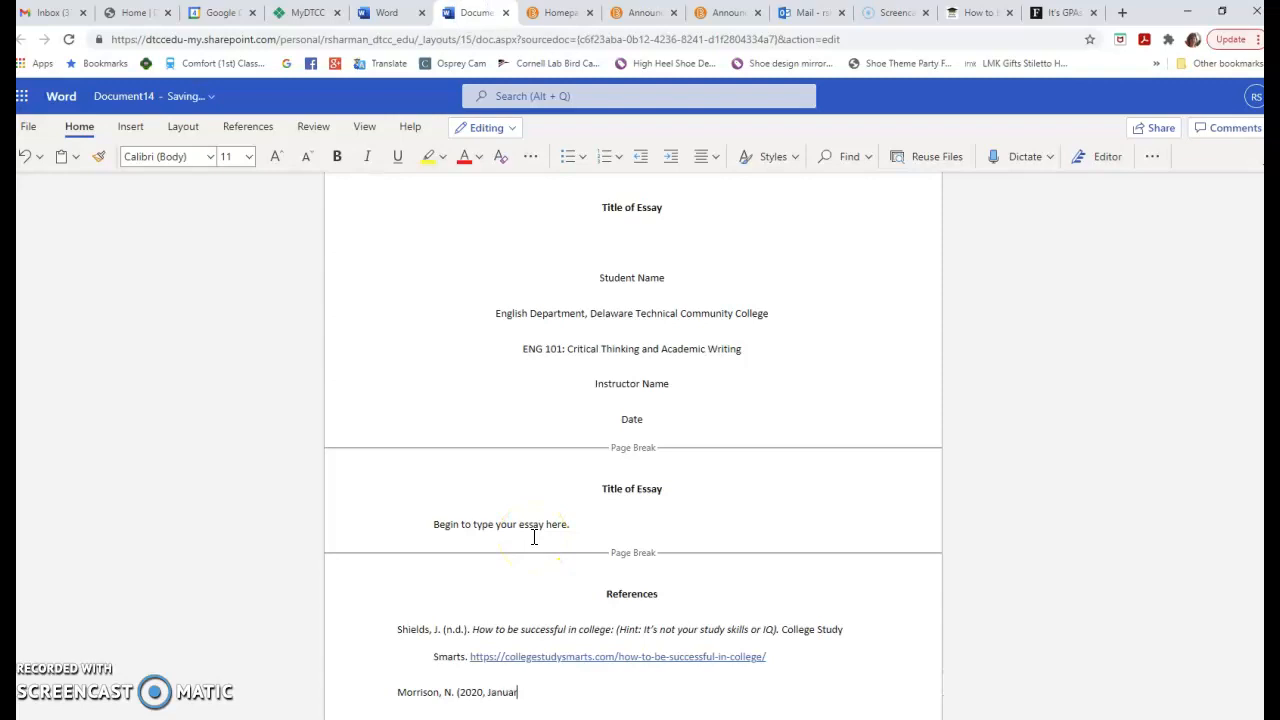
{"action": "type", "text": "y 29)."}
- Add the Forbes article's title "It's GPA not standardized tests that predict college success." in regular text after the date, followed by "Forbes" in italics
{"action": "left_click", "coordinate": [1062, 13]}
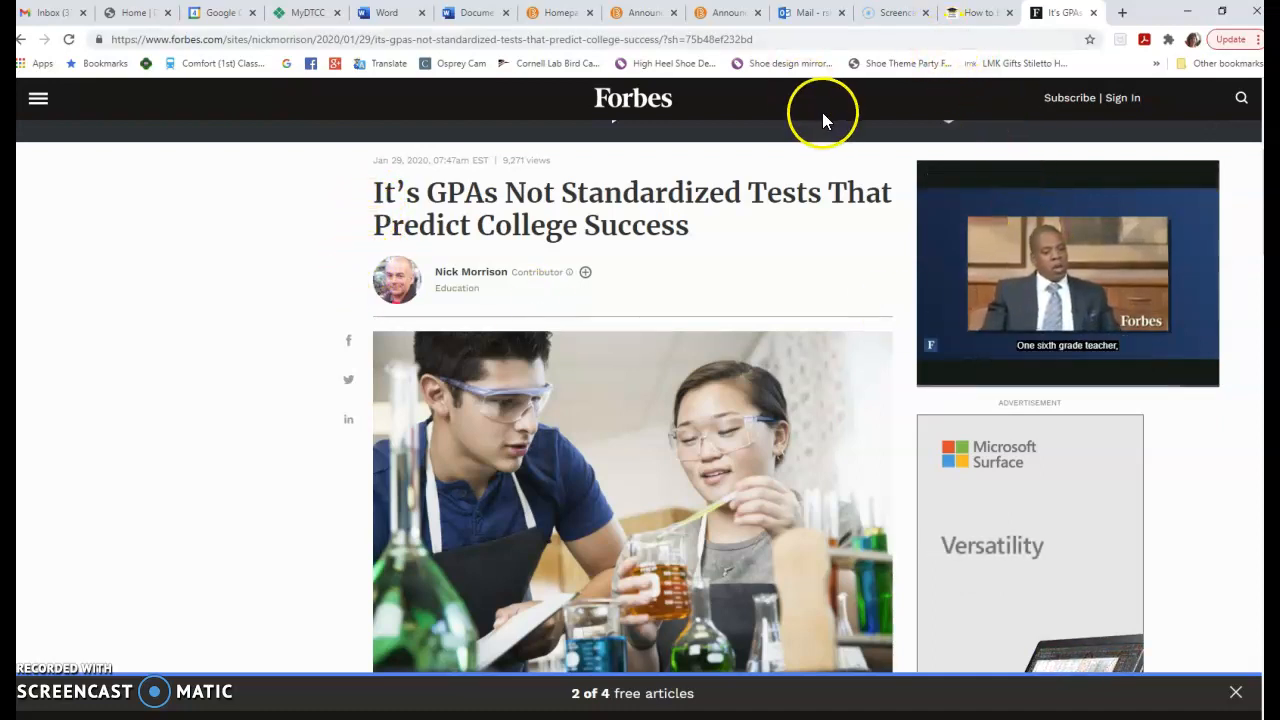
{"action": "left_click", "coordinate": [470, 13]}
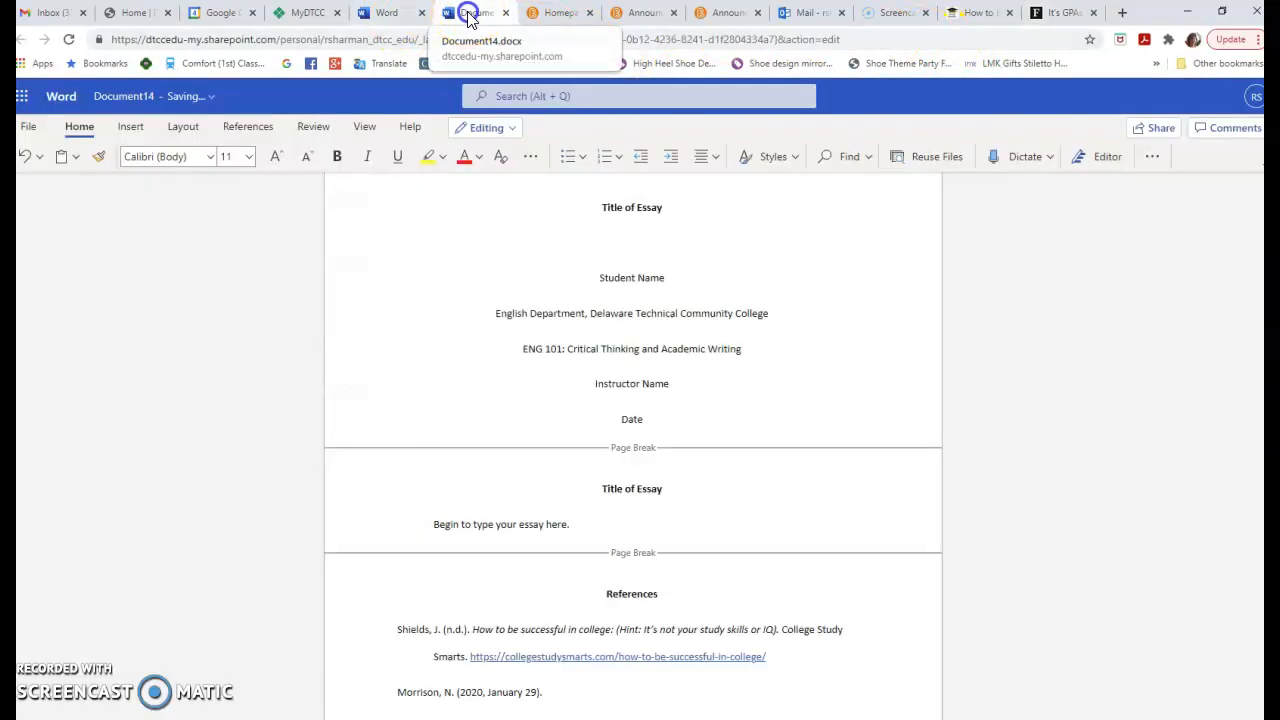
{"action": "type", "text": "It's GPA not standardized tests that predict college success"}
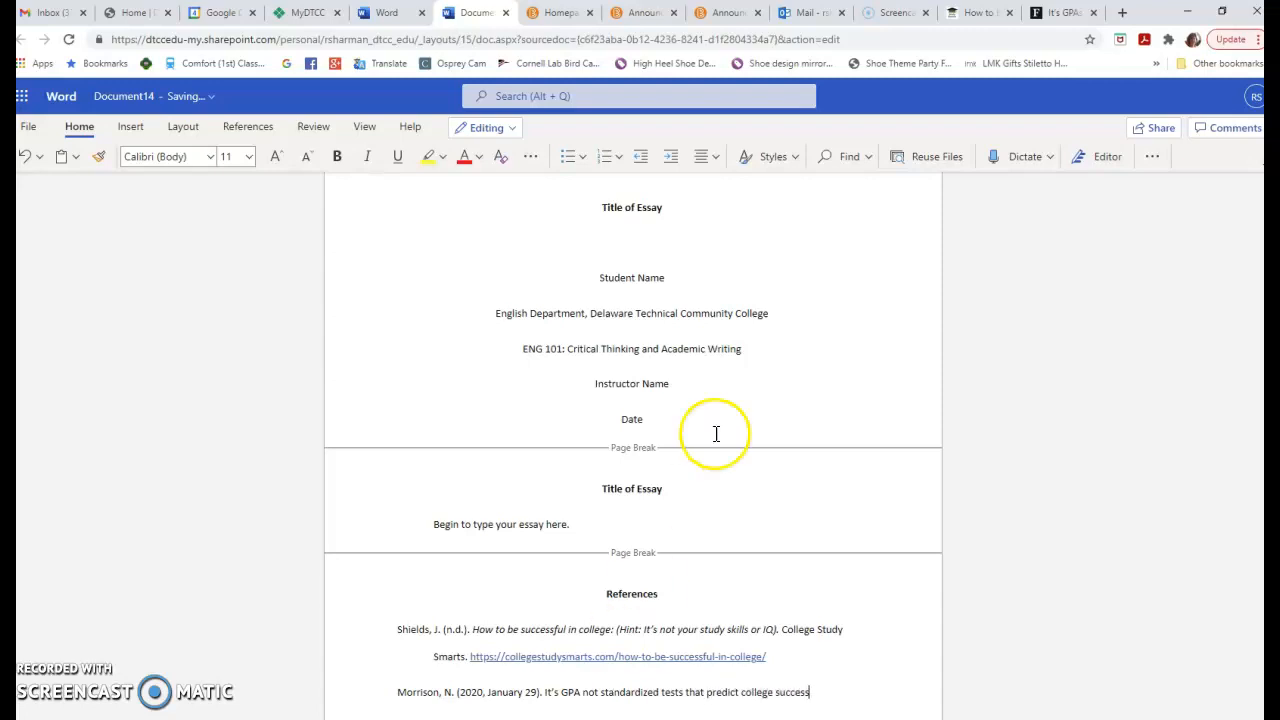
{"action": "left_click", "coordinate": [1060, 12]}
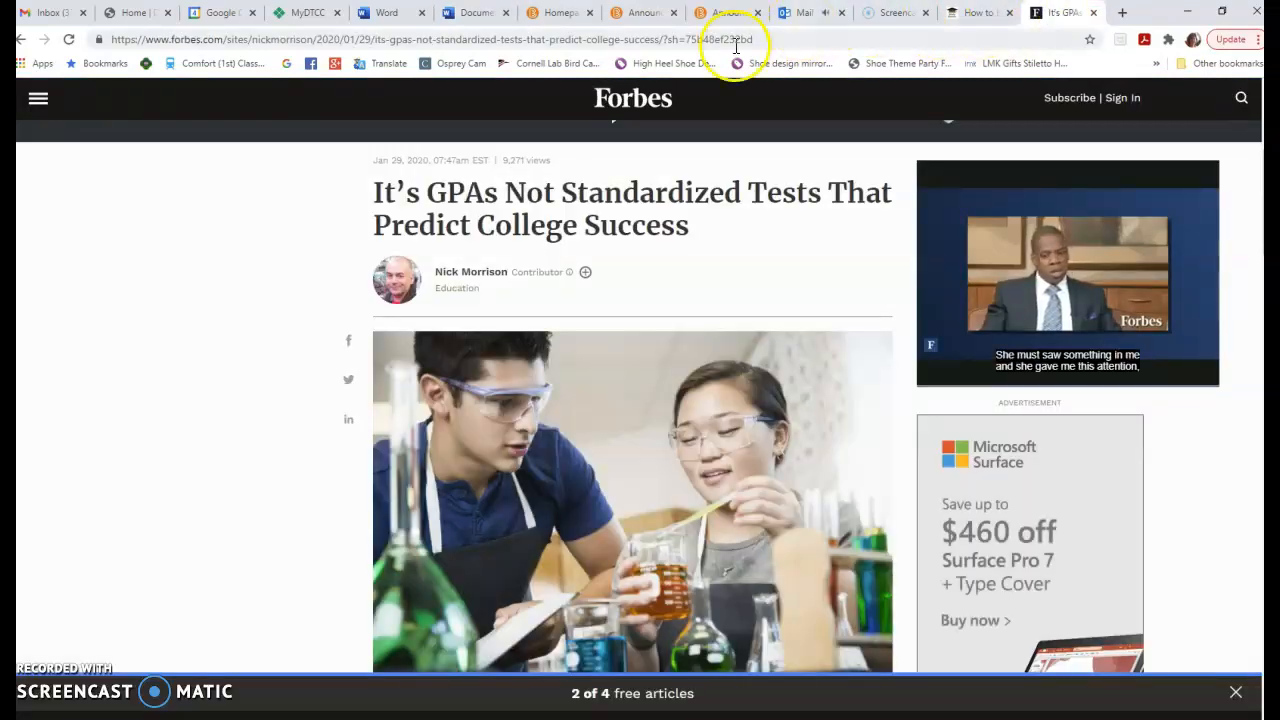
{"action": "left_click", "coordinate": [471, 12]}
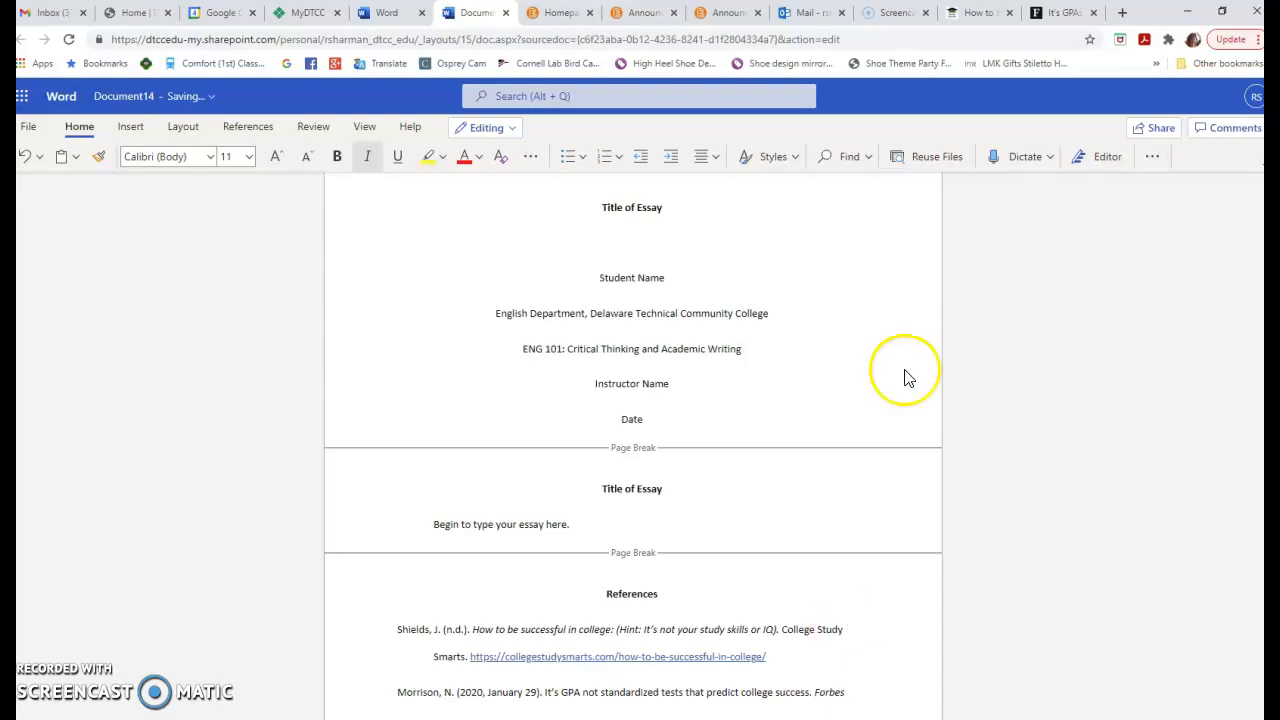
- Copy the full web address of the Forbes article about GPAs and standardized tests
{"action": "left_click", "coordinate": [1052, 13]}
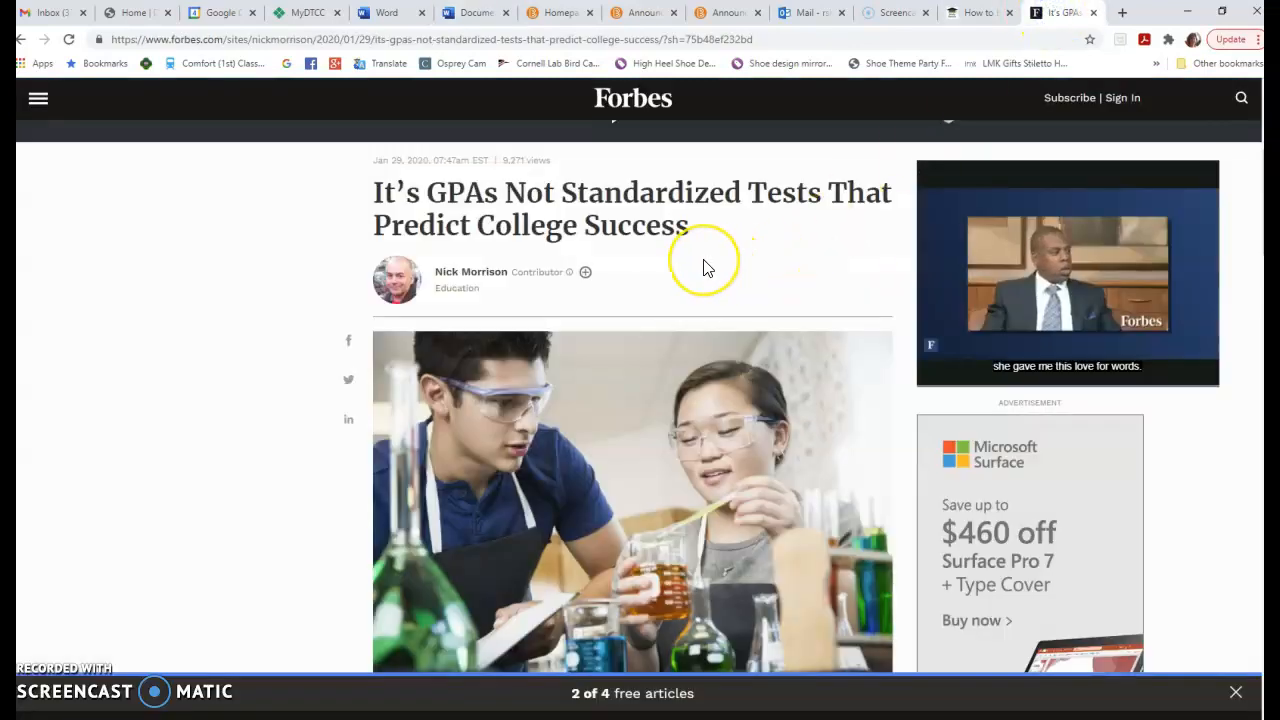
{"action": "scroll", "coordinate": [704, 267], "scroll_direction": "down", "scroll_amount": 4}
{"action": "scroll", "coordinate": [704, 267], "scroll_direction": "up", "scroll_amount": 3}
{"action": "scroll", "coordinate": [705, 265], "scroll_direction": "up", "scroll_amount": 3}
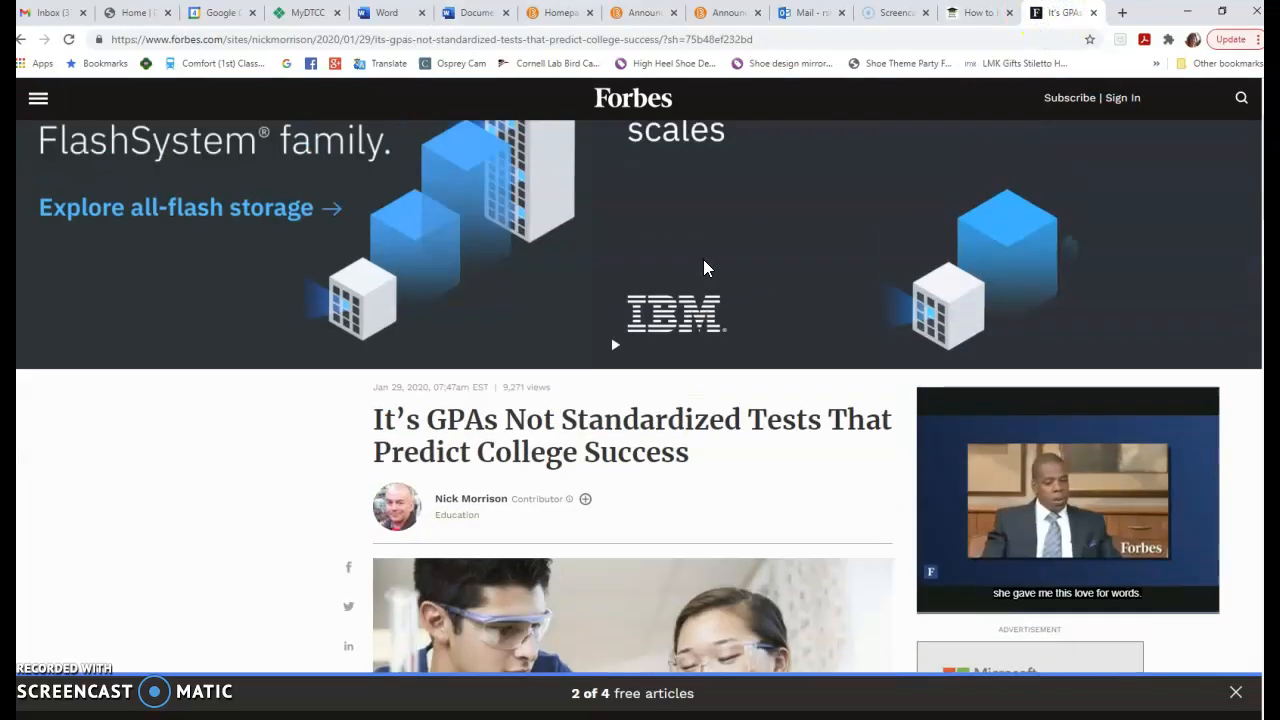
{"action": "scroll", "coordinate": [735, 360], "scroll_direction": "down", "scroll_amount": 1}
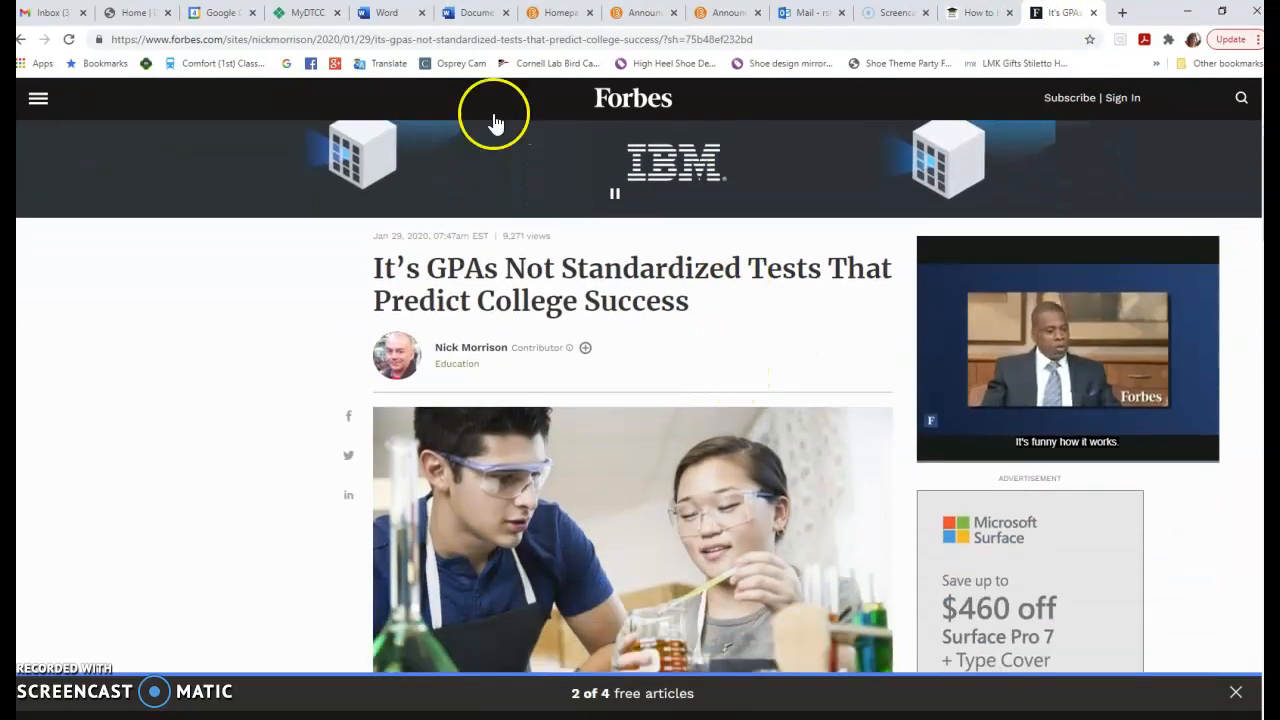
{"action": "left_click", "coordinate": [310, 40]}
{"action": "right_click", "coordinate": [312, 40]}
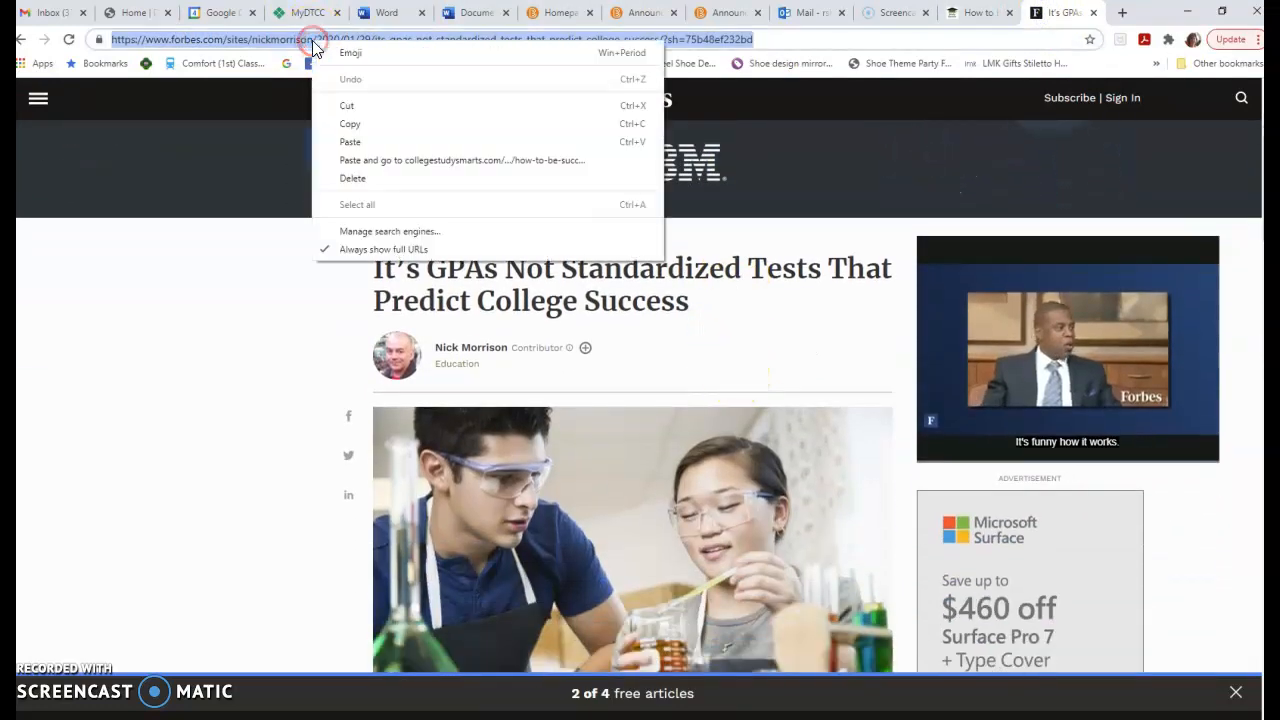
{"action": "left_click", "coordinate": [352, 124]}
- Put a period after "Forbes" in the second reference entry, paste the article's web address as a link, and start a new line
{"action": "left_click", "coordinate": [474, 12]}
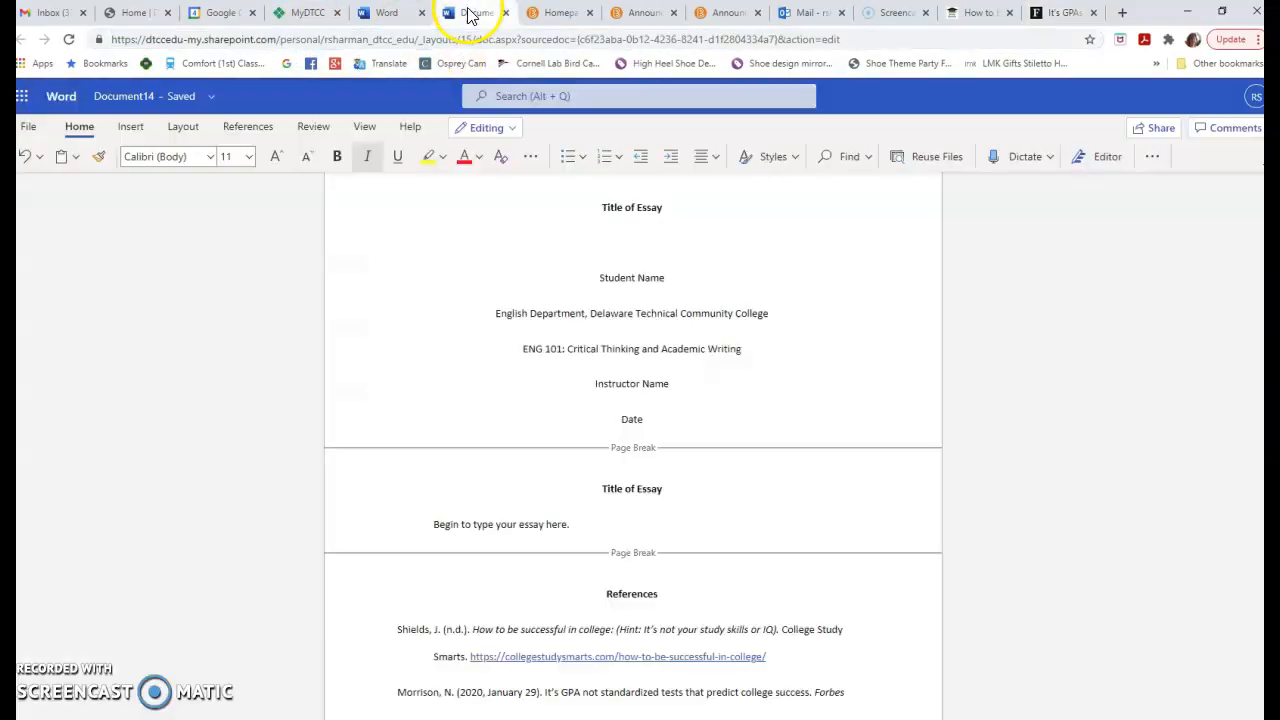
{"action": "type", "text": "."}
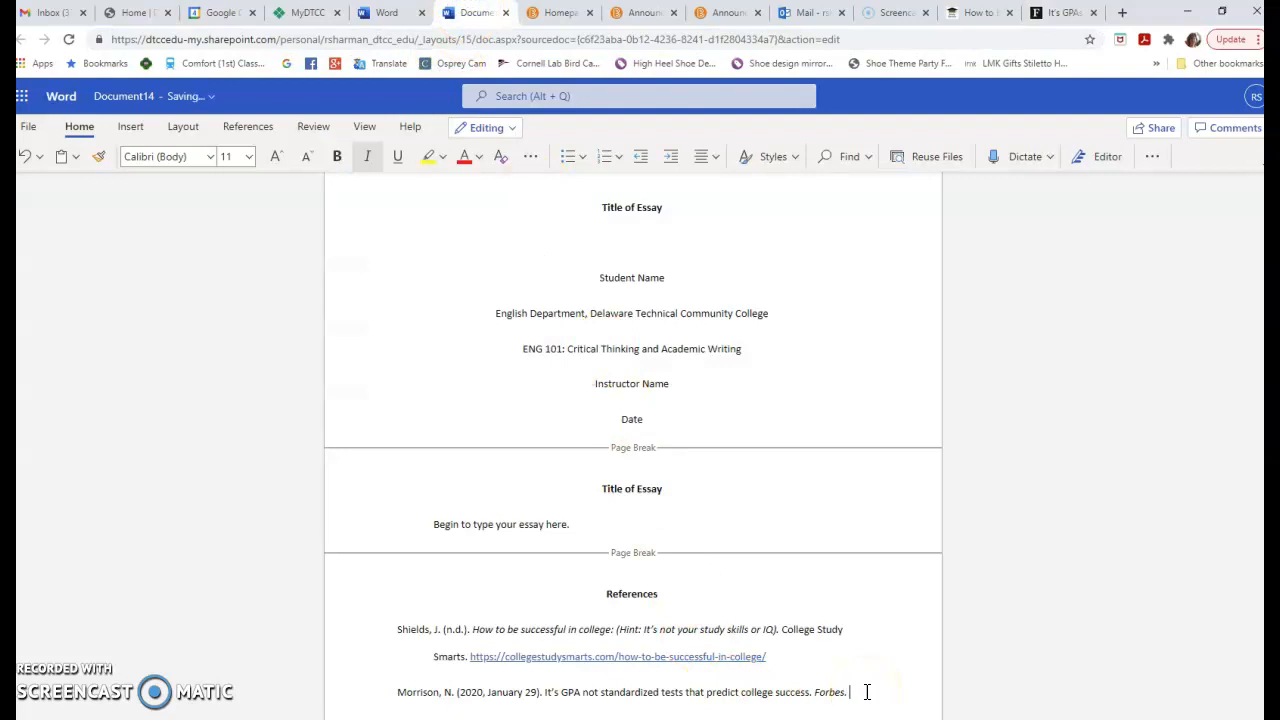
{"action": "key", "text": "ctrl+v"}
{"action": "key", "text": "Return"}
{"action": "left_click", "coordinate": [897, 517]}
{"action": "scroll", "coordinate": [897, 517], "scroll_direction": "down", "scroll_amount": 3}
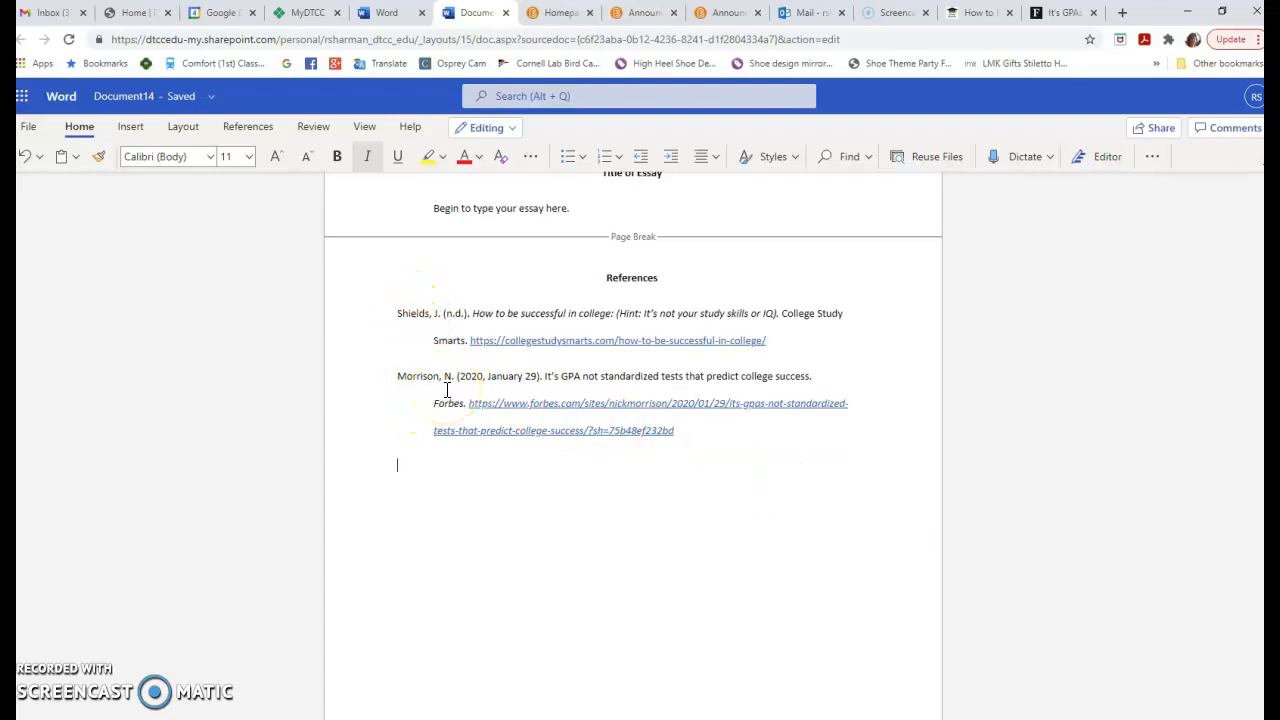
- Move the whole College Study Smarts entry below the Forbes entry to put the references in alphabetical order
{"action": "left_click", "coordinate": [399, 315]}
{"action": "left_click_drag", "start_coordinate": [399, 315], "coordinate": [778, 340]}
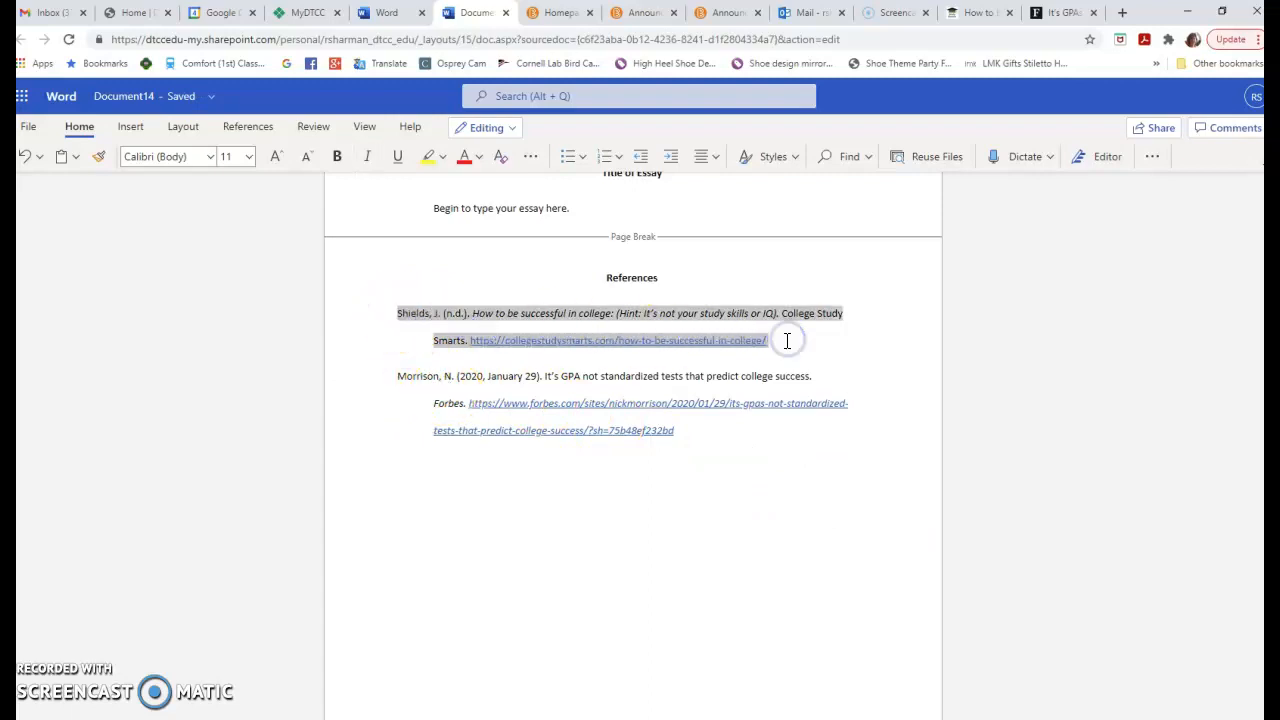
{"action": "key", "text": "BackSpace"}
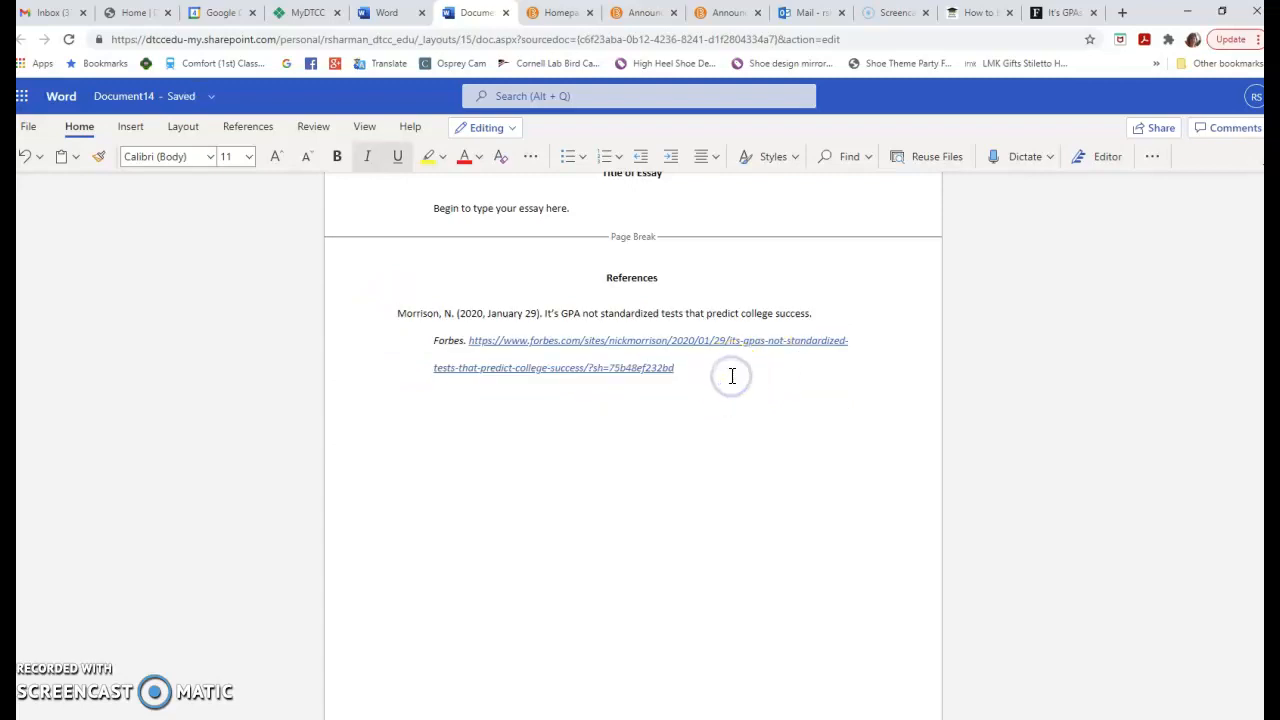
{"action": "key", "text": "ctrl+v"}
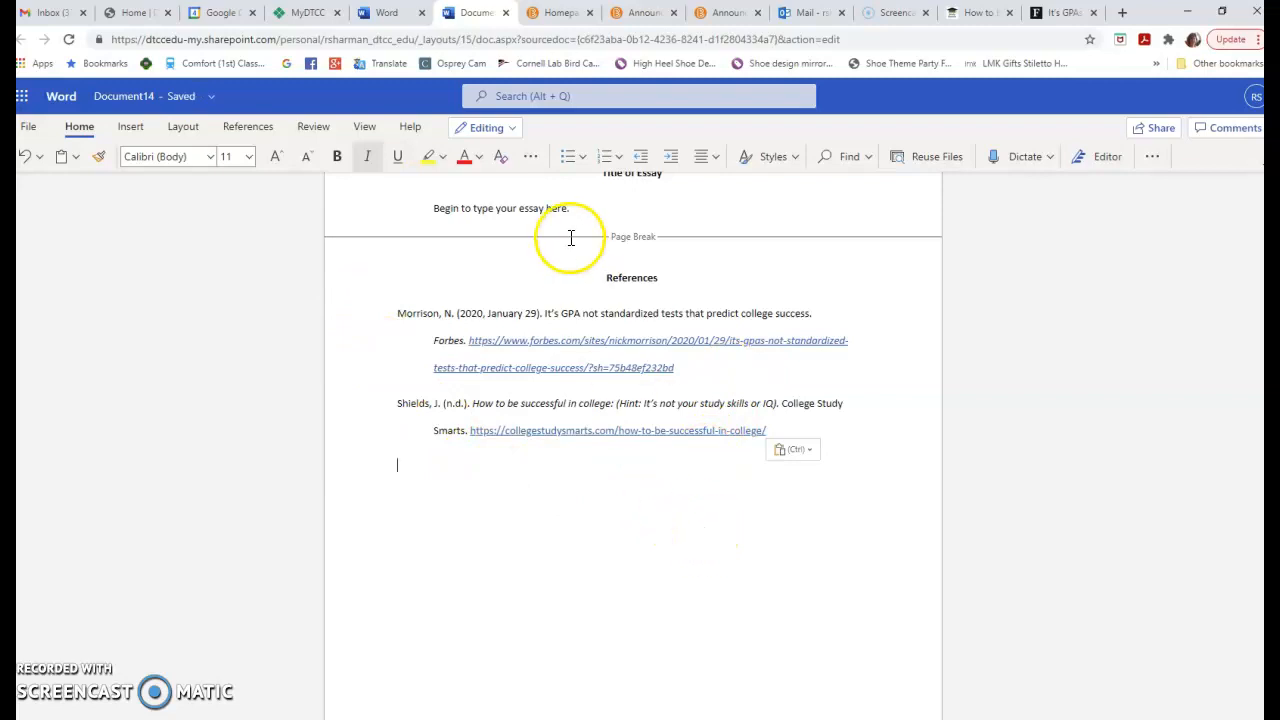
- Open the document in Reading View and examine the page numbers and layout of its pages
{"action": "left_click", "coordinate": [364, 127]}
{"action": "left_click", "coordinate": [66, 157]}
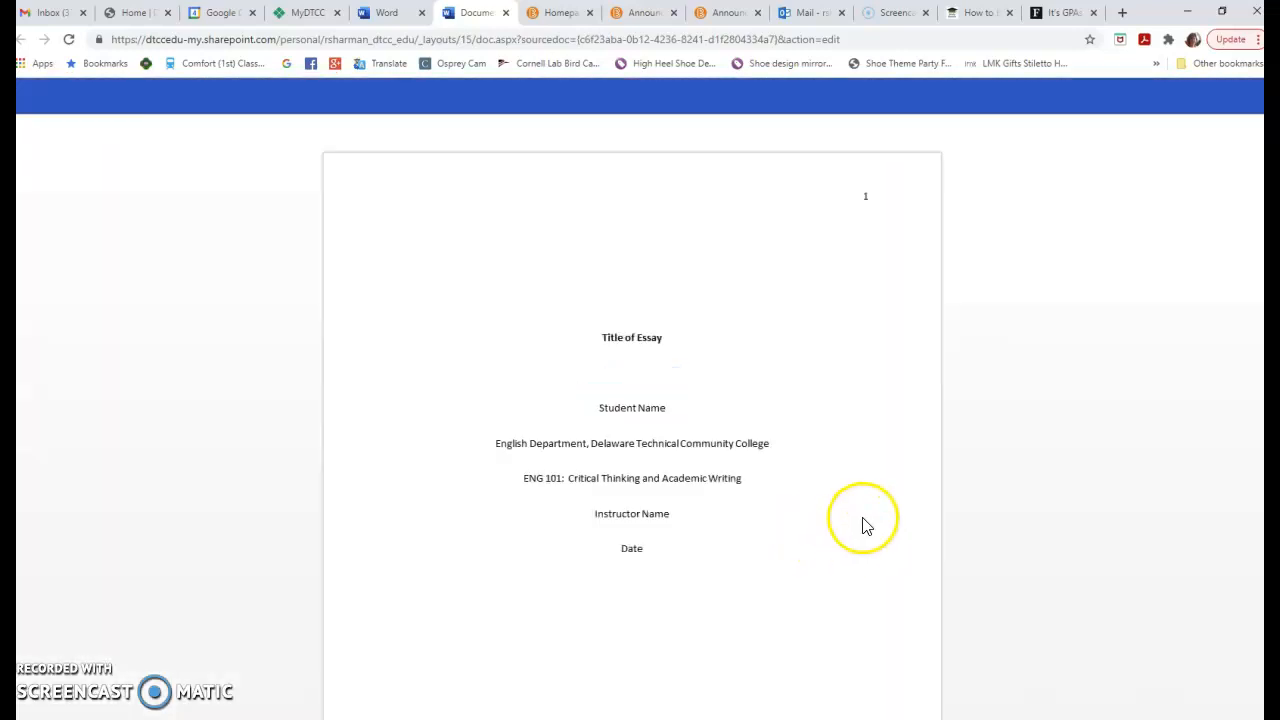
{"action": "scroll", "coordinate": [845, 520], "scroll_direction": "down", "scroll_amount": 6}
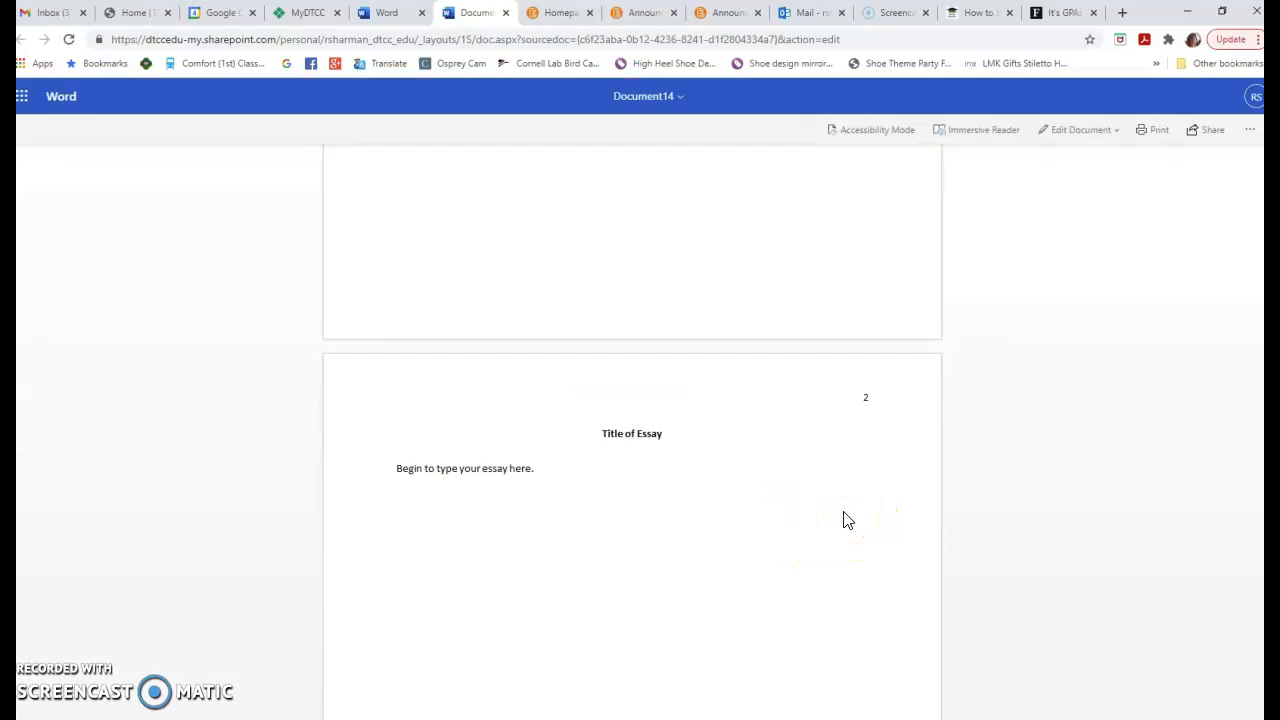
{"action": "scroll", "coordinate": [845, 520], "scroll_direction": "down", "scroll_amount": 10}
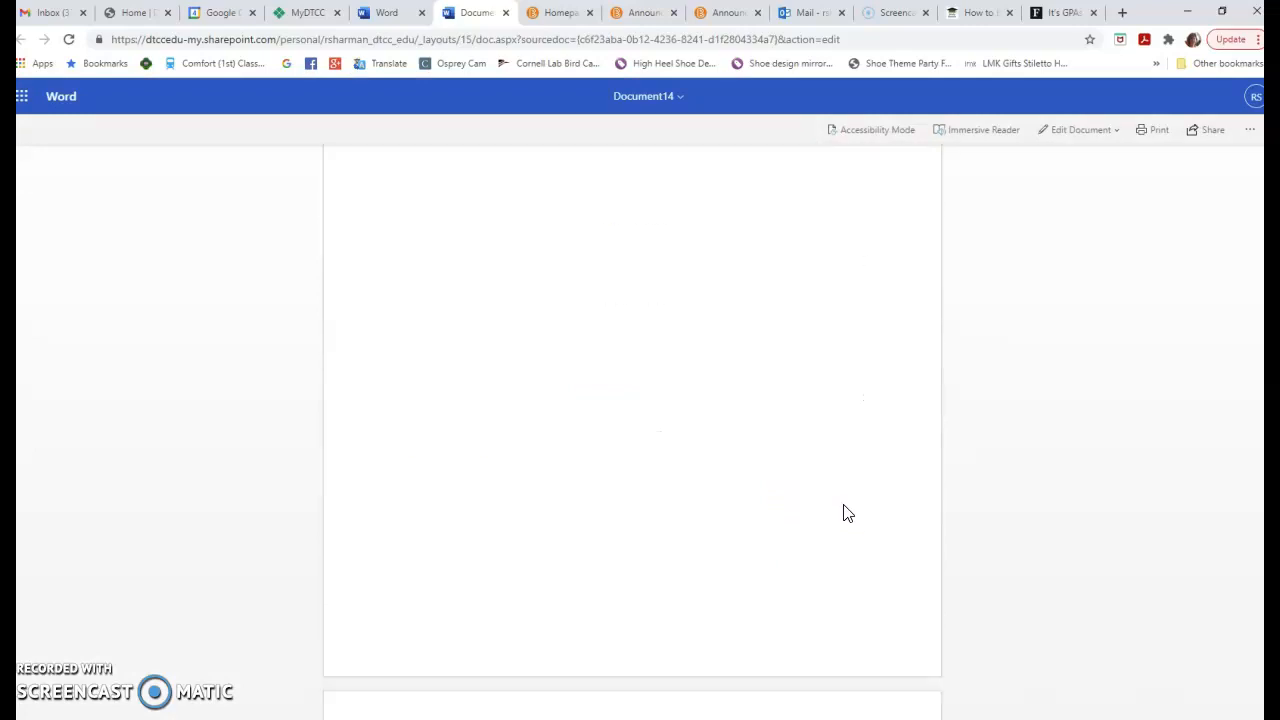